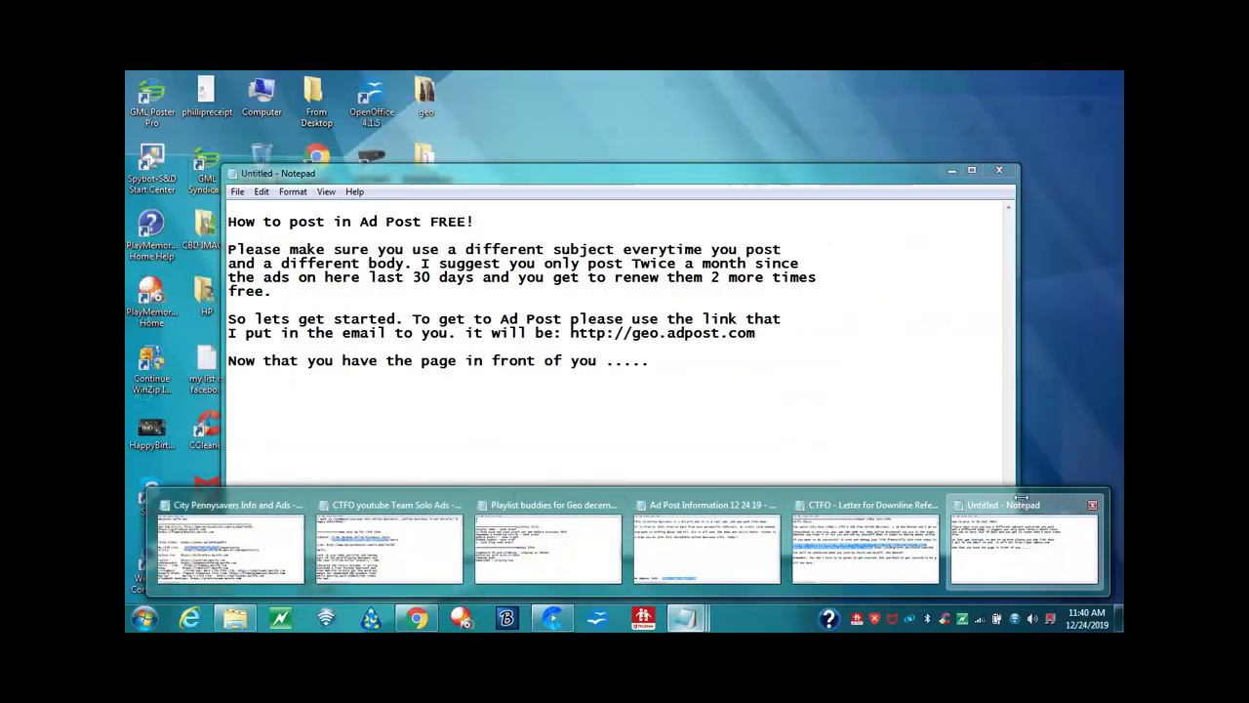
- Glance at the posting notes, then remove /us/ from the URL to load adpost.com's main page
{"action": "left_click", "coordinate": [1022, 517]}
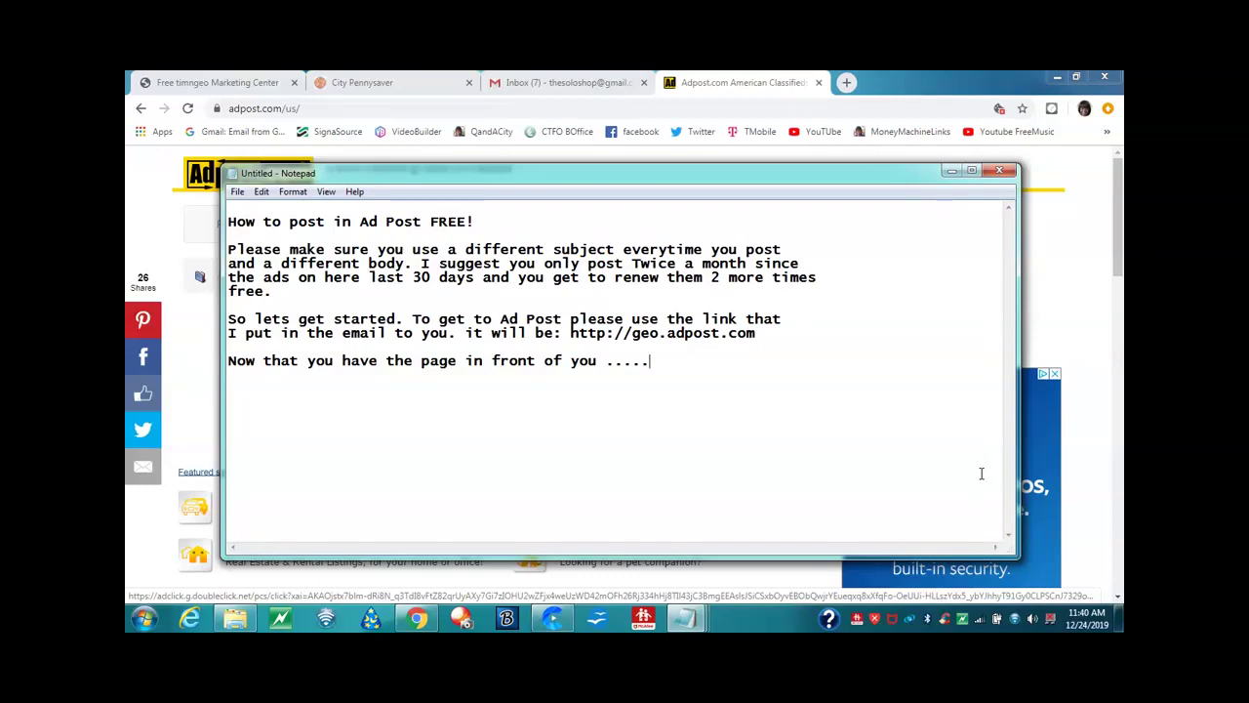
{"action": "left_click", "coordinate": [951, 170]}
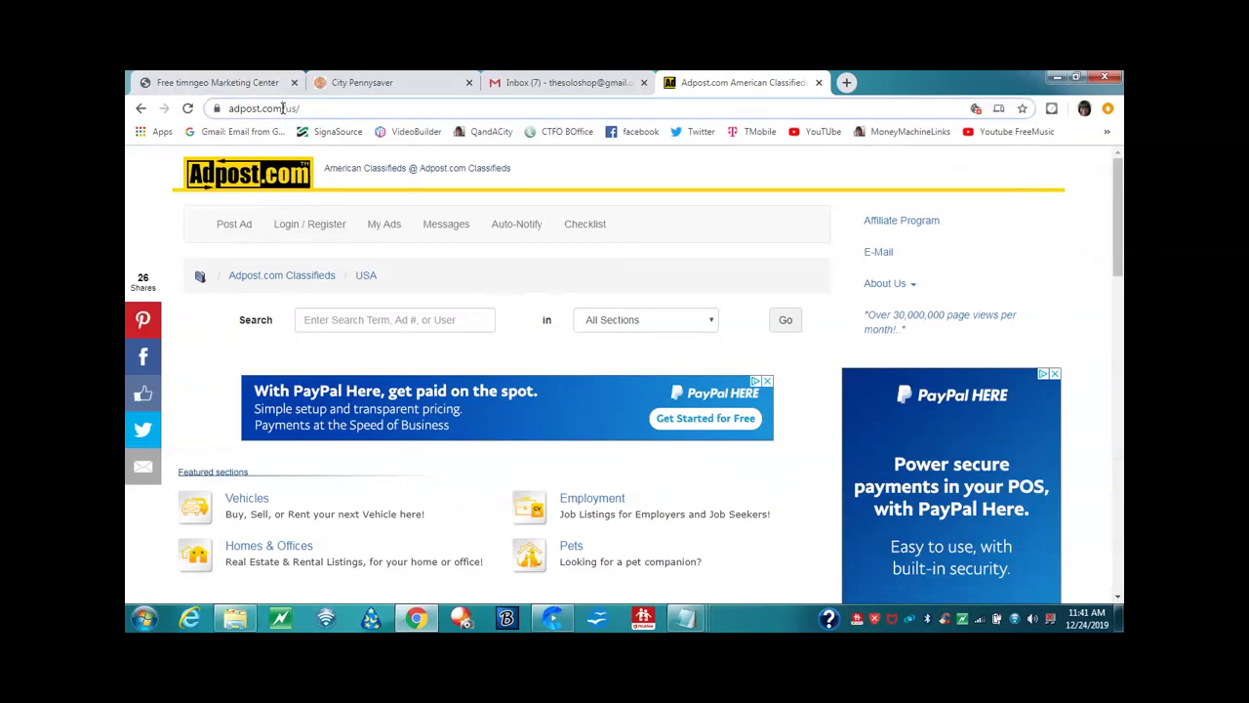
{"action": "left_click_drag", "start_coordinate": [331, 109], "coordinate": [326, 108]}
{"action": "key", "text": "BackSpace"}
{"action": "key", "text": "Return"}
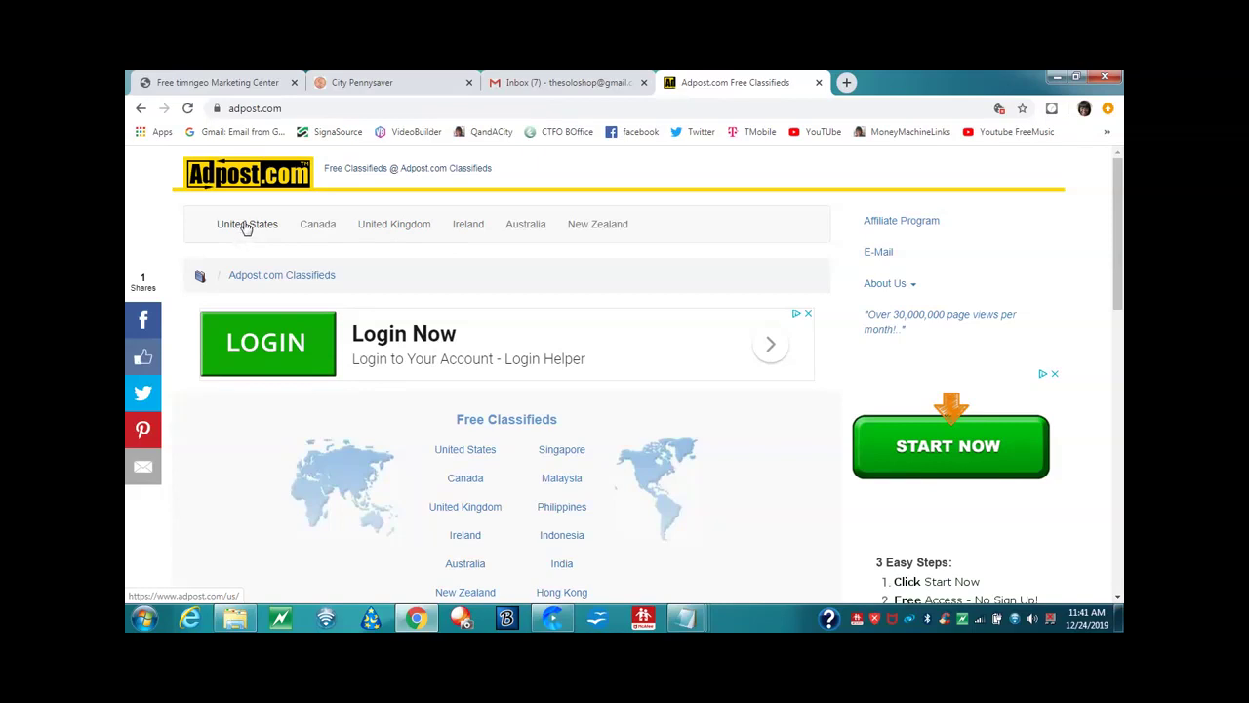
- Go from United States to Login / Register and open the blank New User Information registration form
{"action": "left_click", "coordinate": [247, 226]}
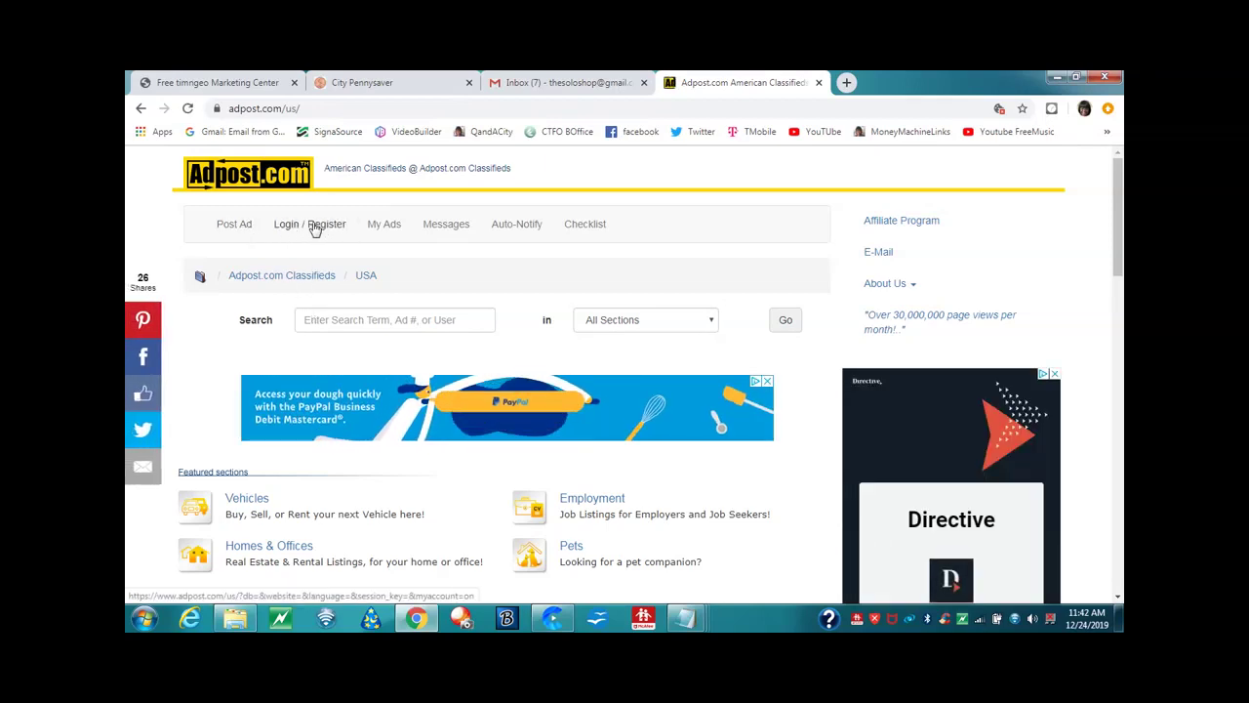
{"action": "left_click", "coordinate": [315, 226]}
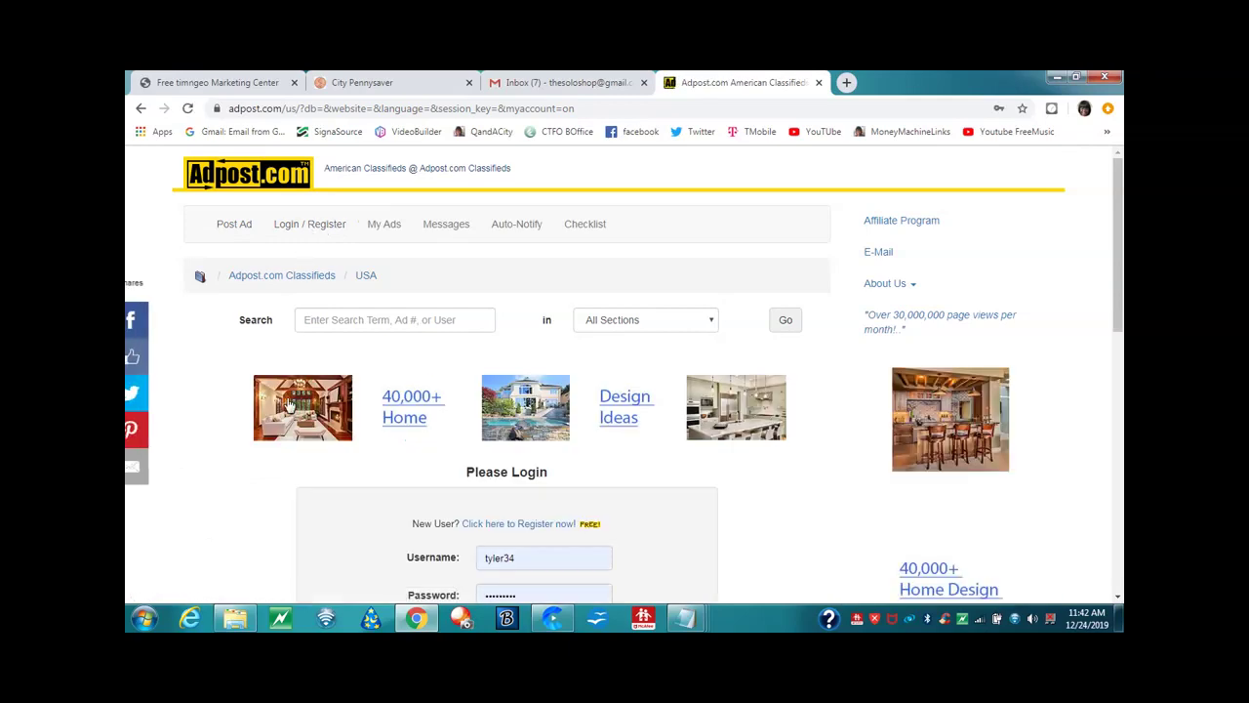
{"action": "scroll", "coordinate": [289, 403], "scroll_direction": "down", "scroll_amount": 2}
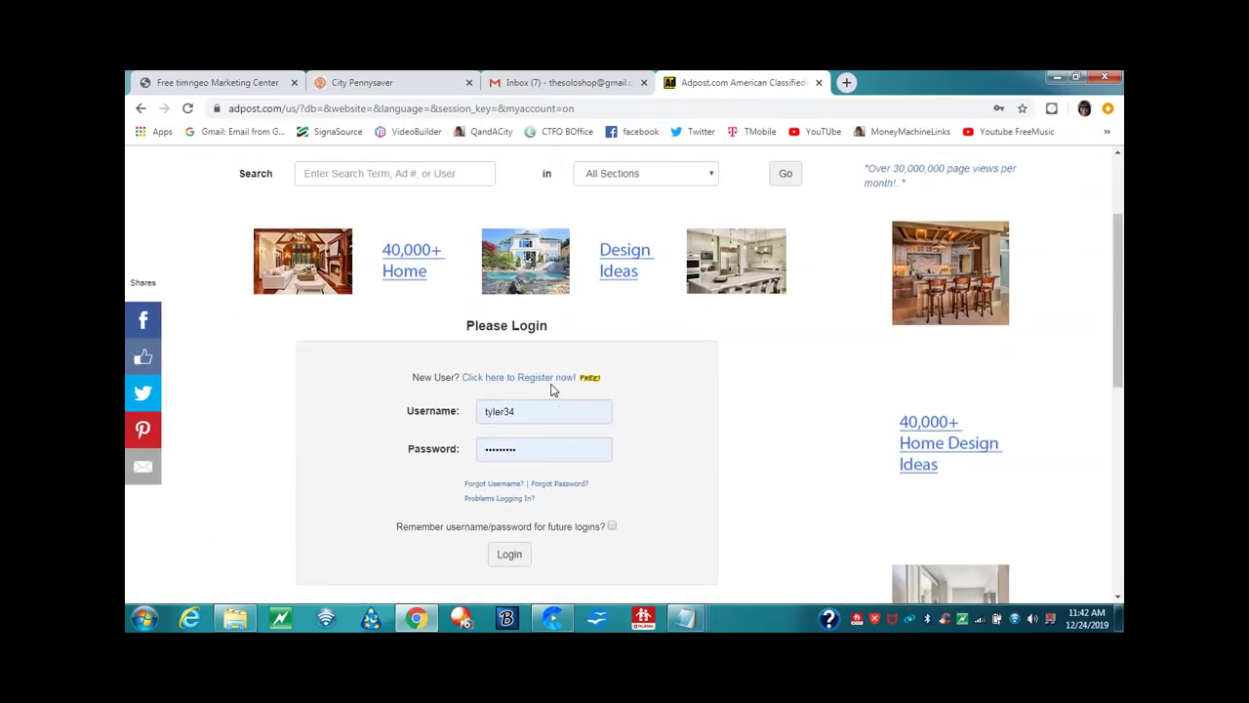
{"action": "left_click", "coordinate": [486, 384]}
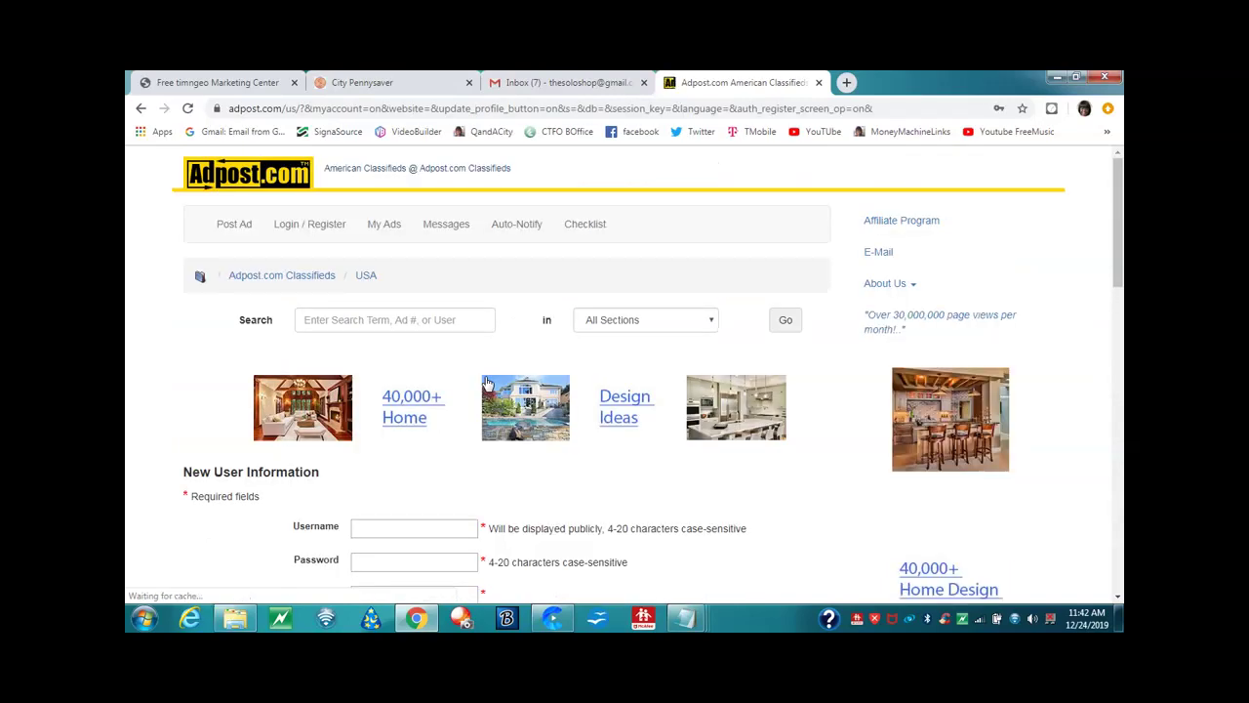
{"action": "scroll", "coordinate": [464, 388], "scroll_direction": "down", "scroll_amount": 1}
{"action": "scroll", "coordinate": [465, 388], "scroll_direction": "down", "scroll_amount": 2}
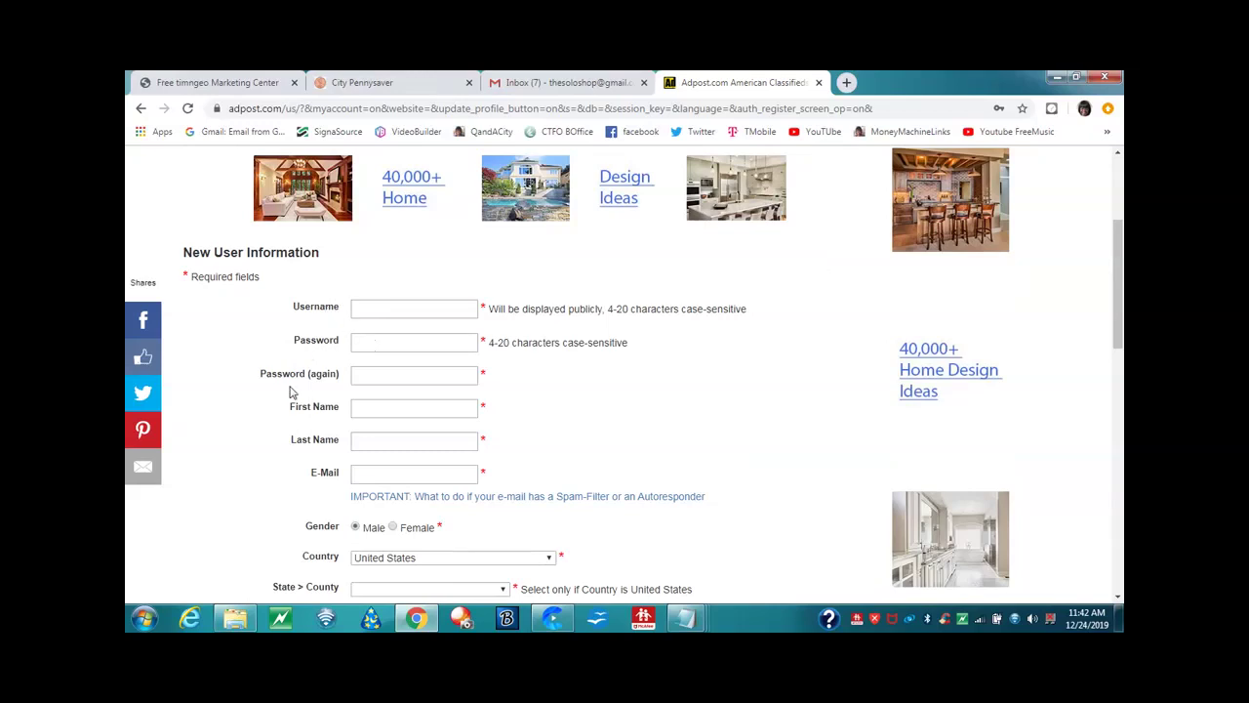
{"action": "scroll", "coordinate": [255, 420], "scroll_direction": "down", "scroll_amount": 1}
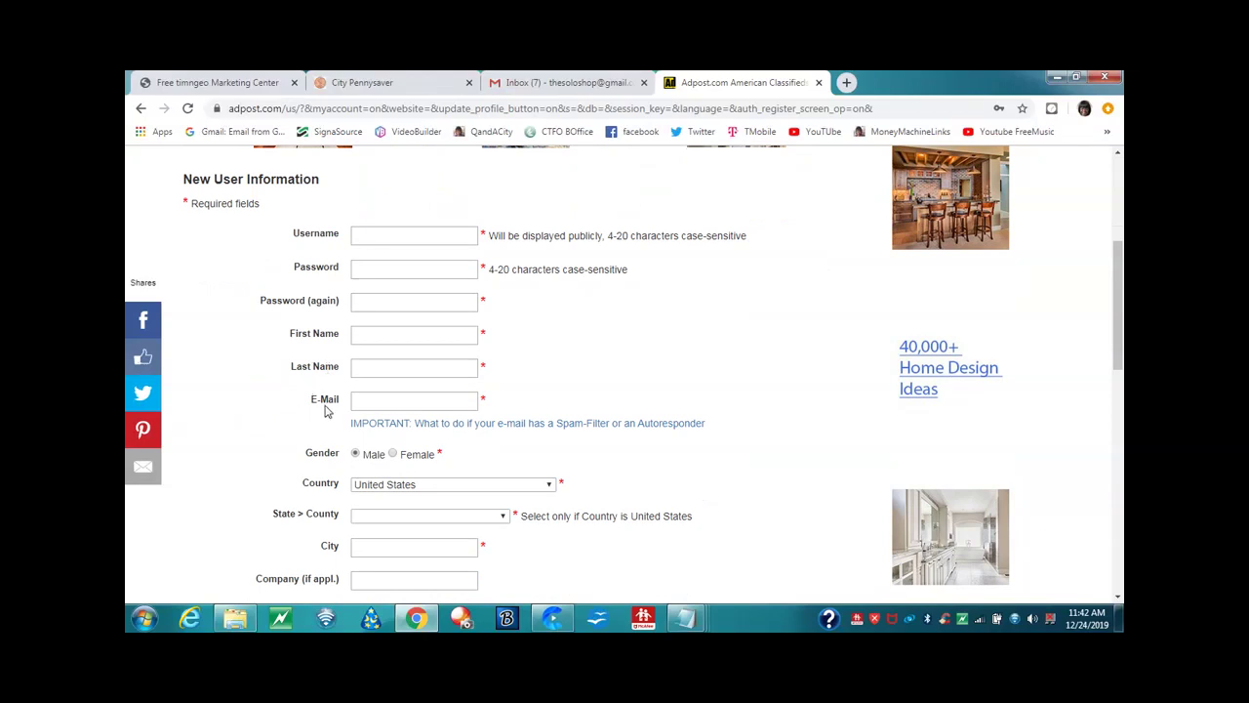
{"action": "scroll", "coordinate": [265, 430], "scroll_direction": "down", "scroll_amount": 3}
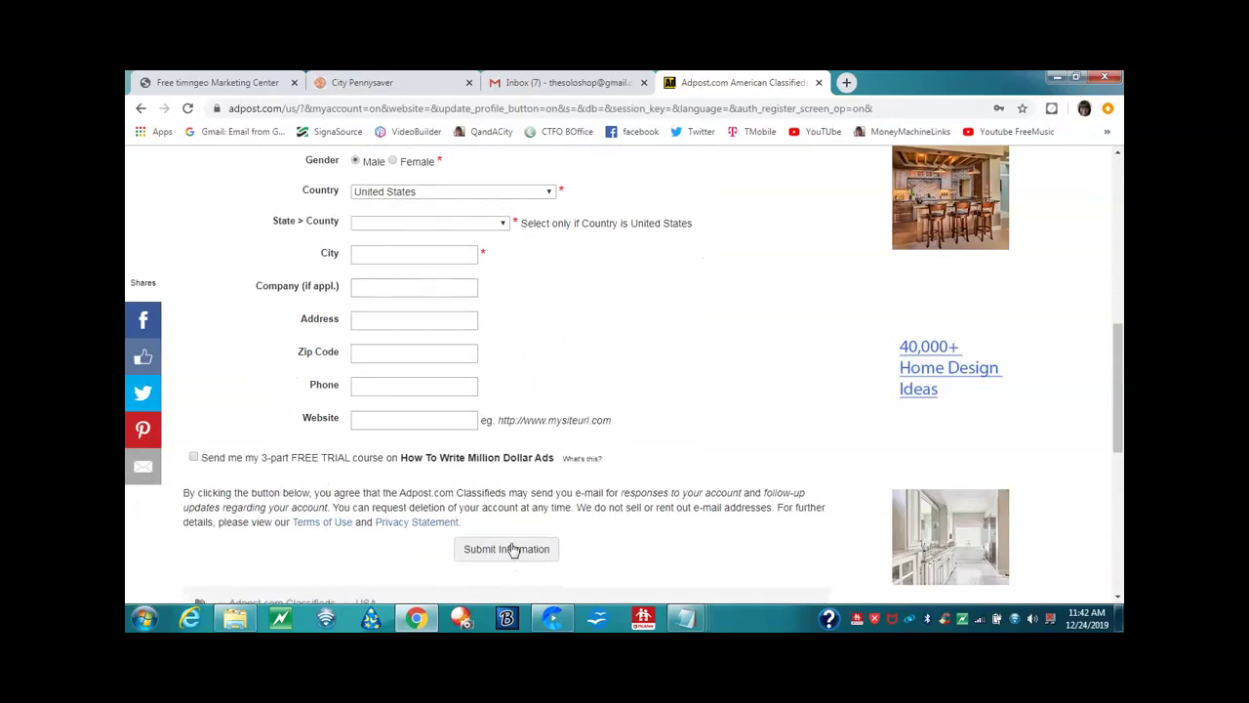
{"action": "scroll", "coordinate": [658, 332], "scroll_direction": "up", "scroll_amount": 6}
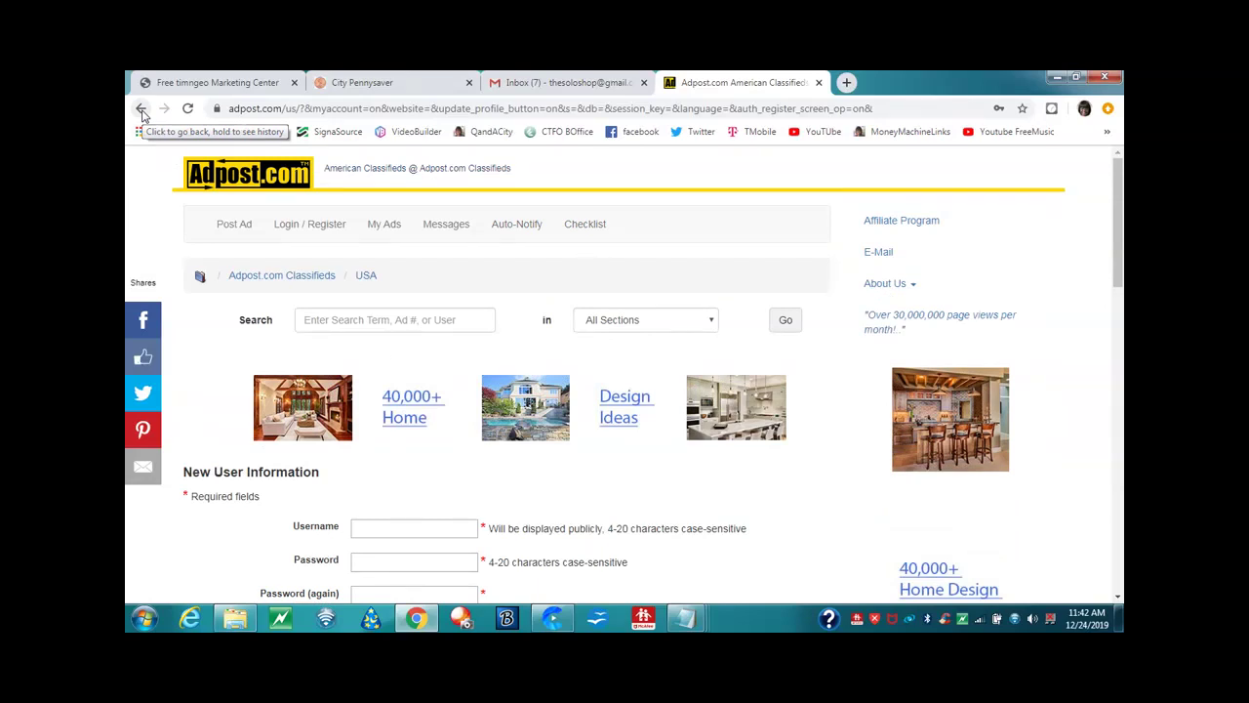
- Return to the login page and sign in with the autofilled account credentials
{"action": "left_click", "coordinate": [142, 110]}
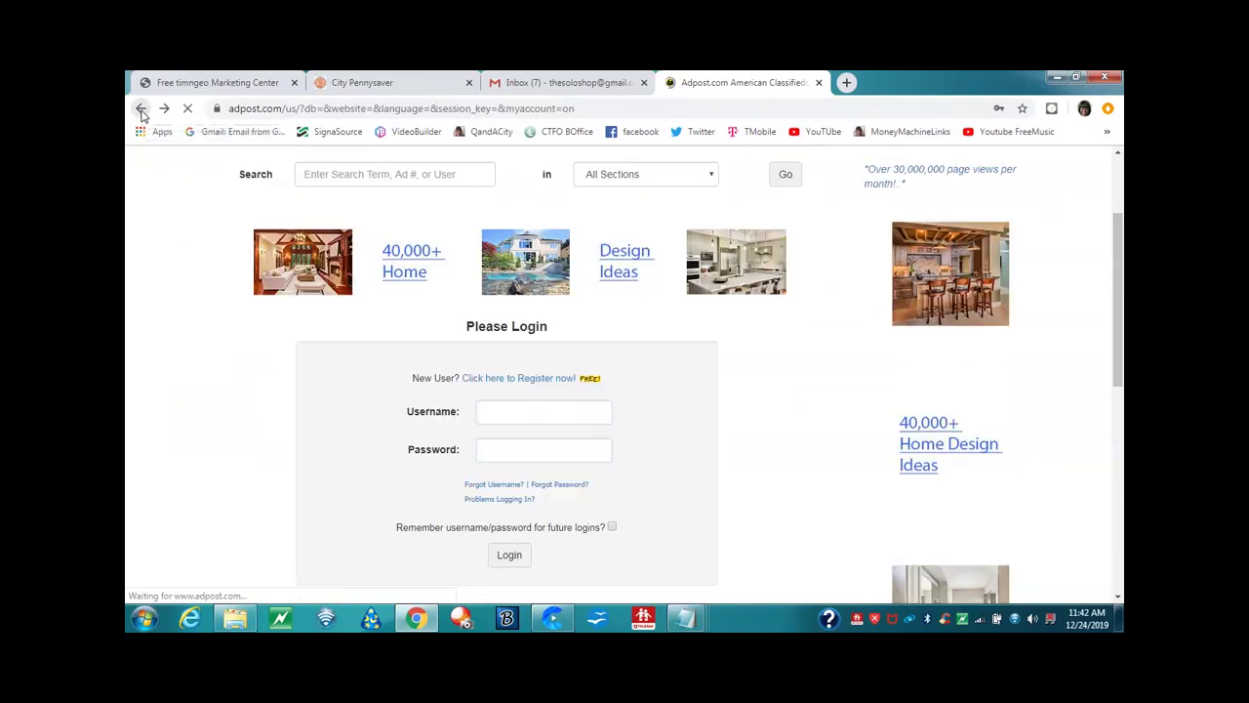
{"action": "left_click", "coordinate": [510, 554]}
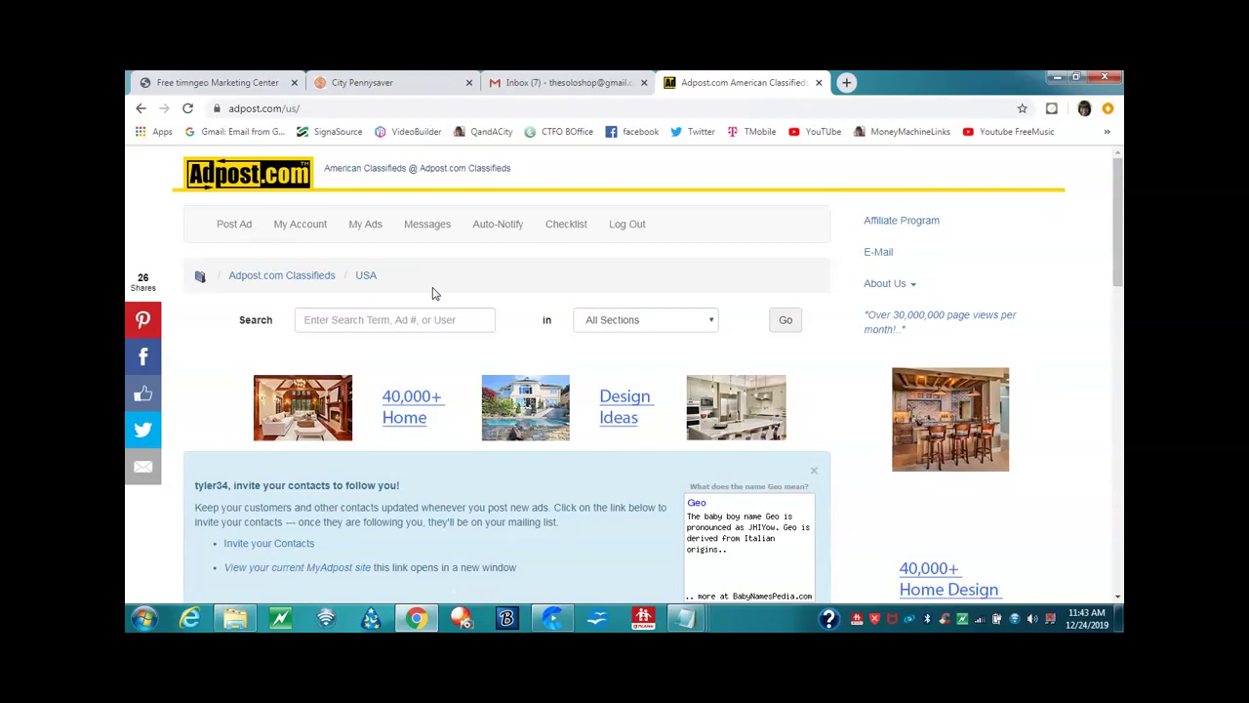
- From Post Ad, choose Business Opportunities in the section dropdown and load its 938,639-ad listings
{"action": "left_click", "coordinate": [235, 228]}
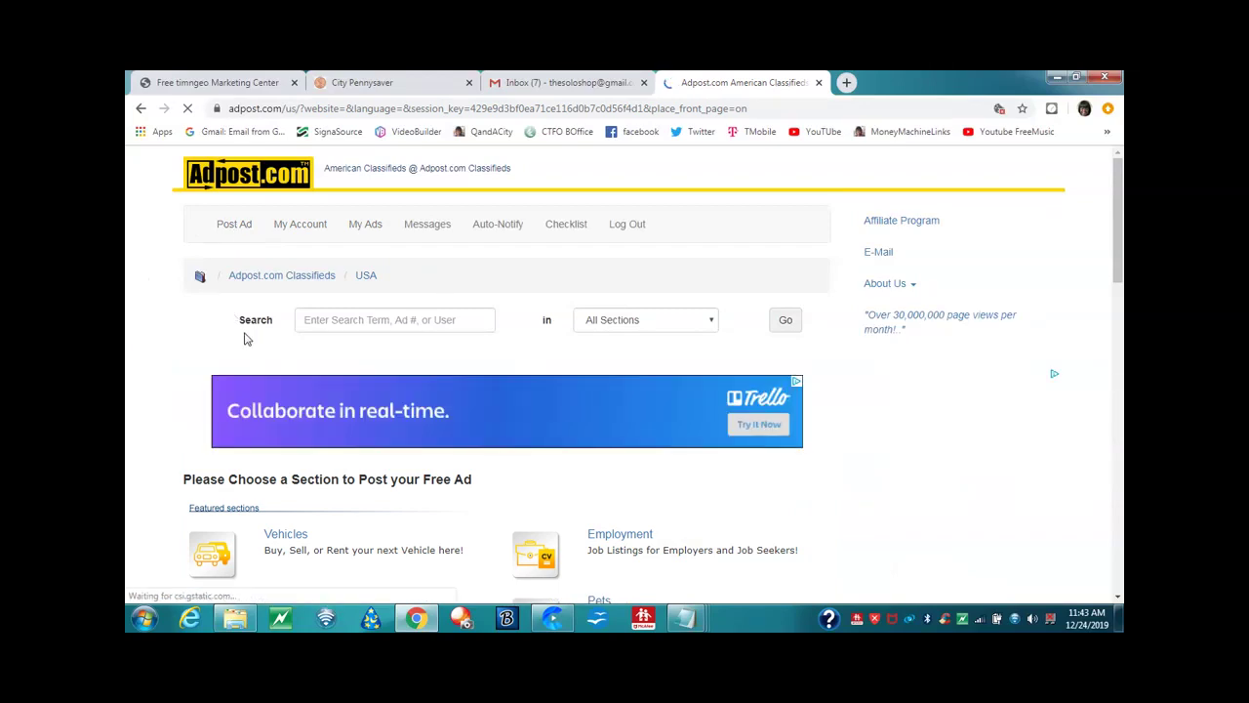
{"action": "scroll", "coordinate": [246, 337], "scroll_direction": "down", "scroll_amount": 2}
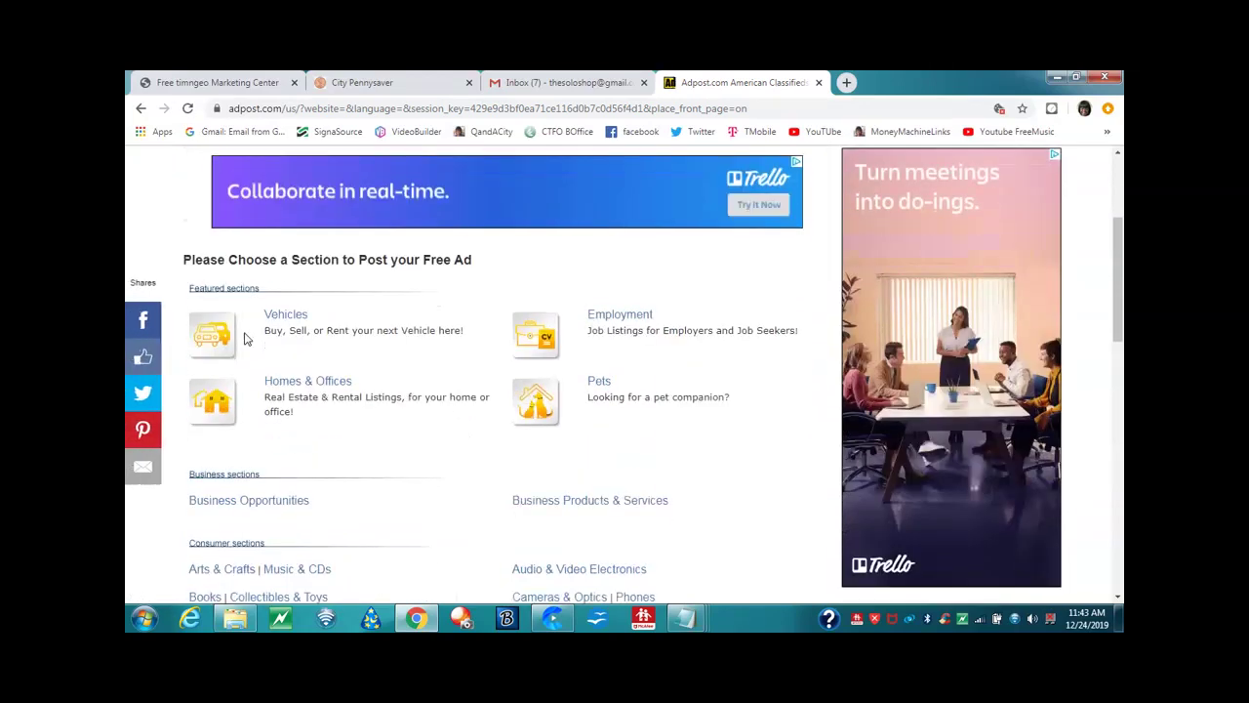
{"action": "scroll", "coordinate": [246, 337], "scroll_direction": "up", "scroll_amount": 2}
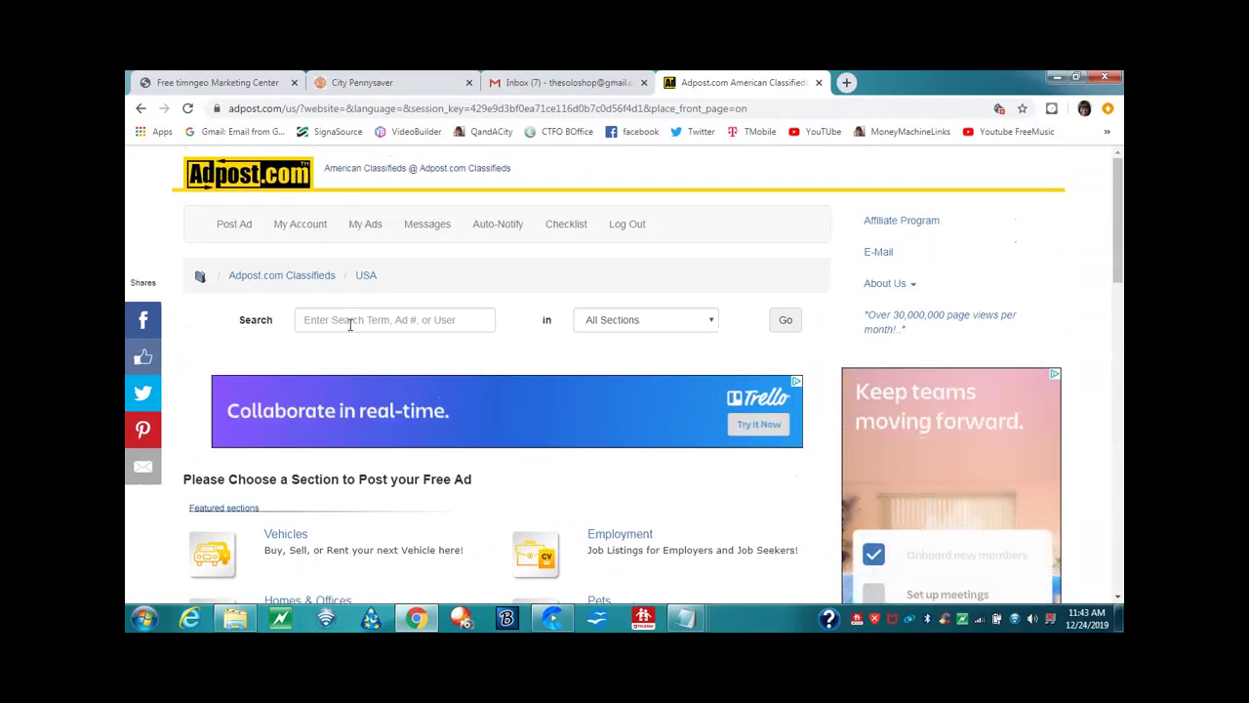
{"action": "left_click", "coordinate": [712, 321]}
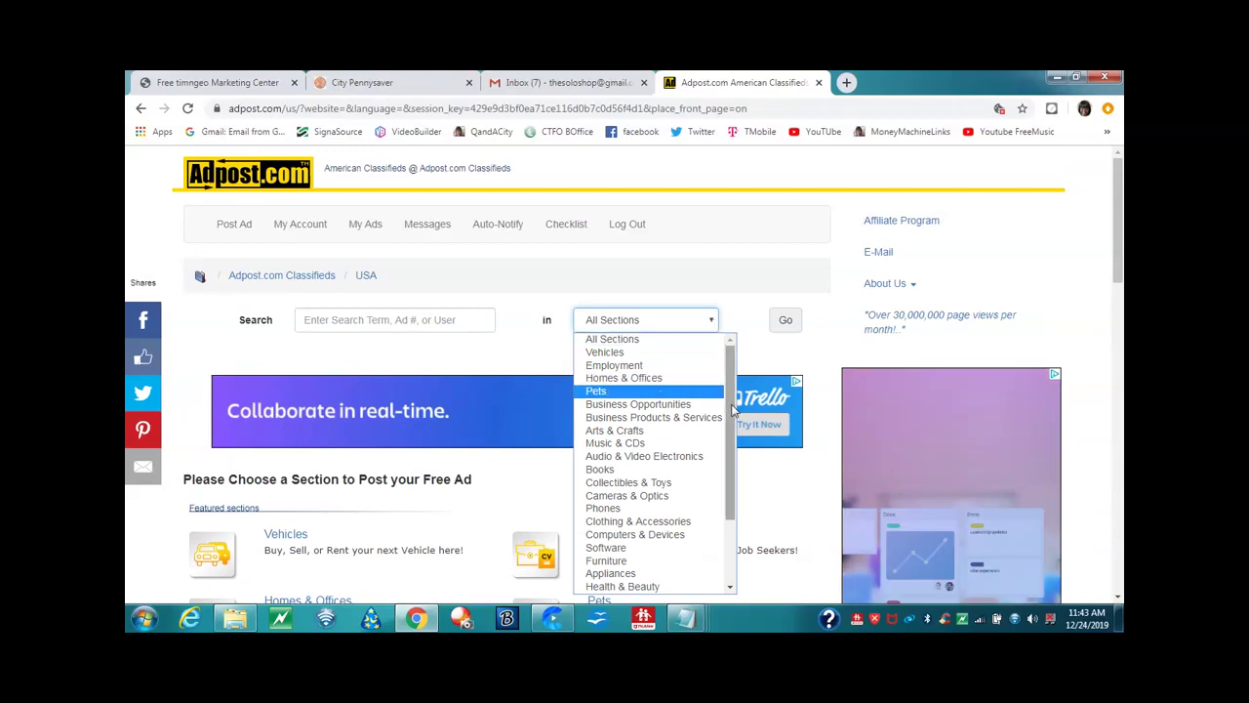
{"action": "left_click_drag", "start_coordinate": [731, 417], "coordinate": [748, 518]}
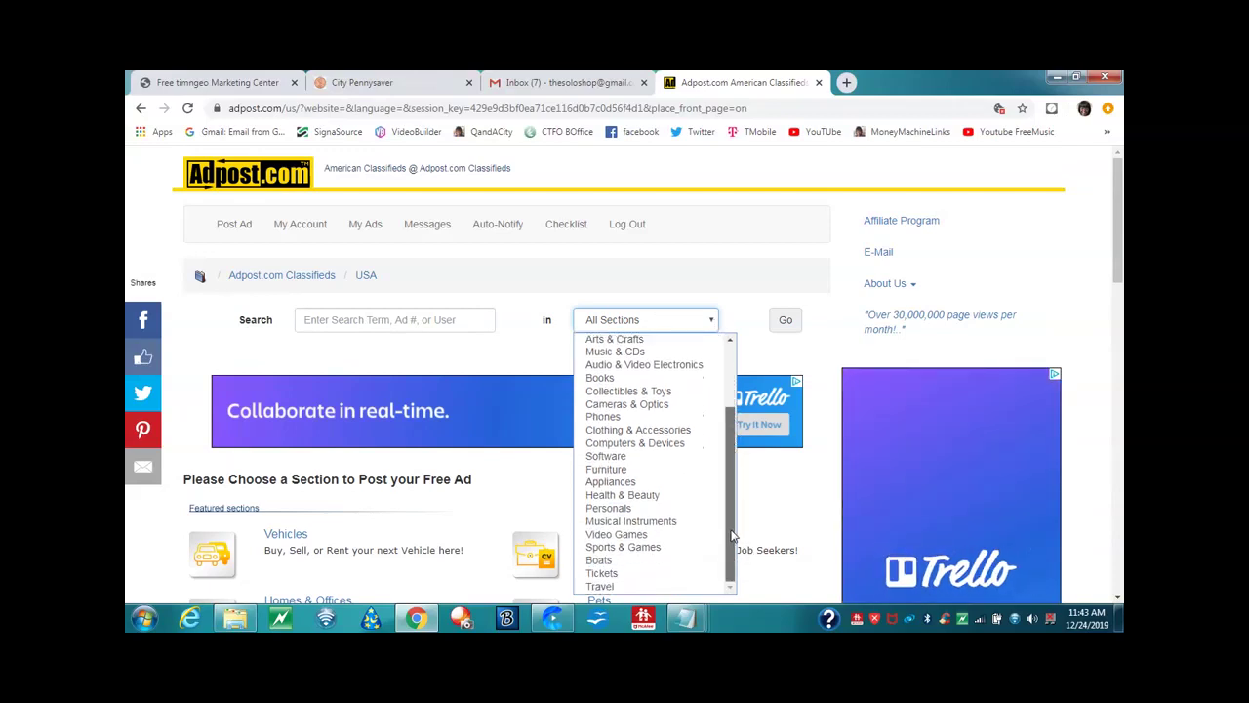
{"action": "left_click_drag", "start_coordinate": [724, 475], "coordinate": [727, 395]}
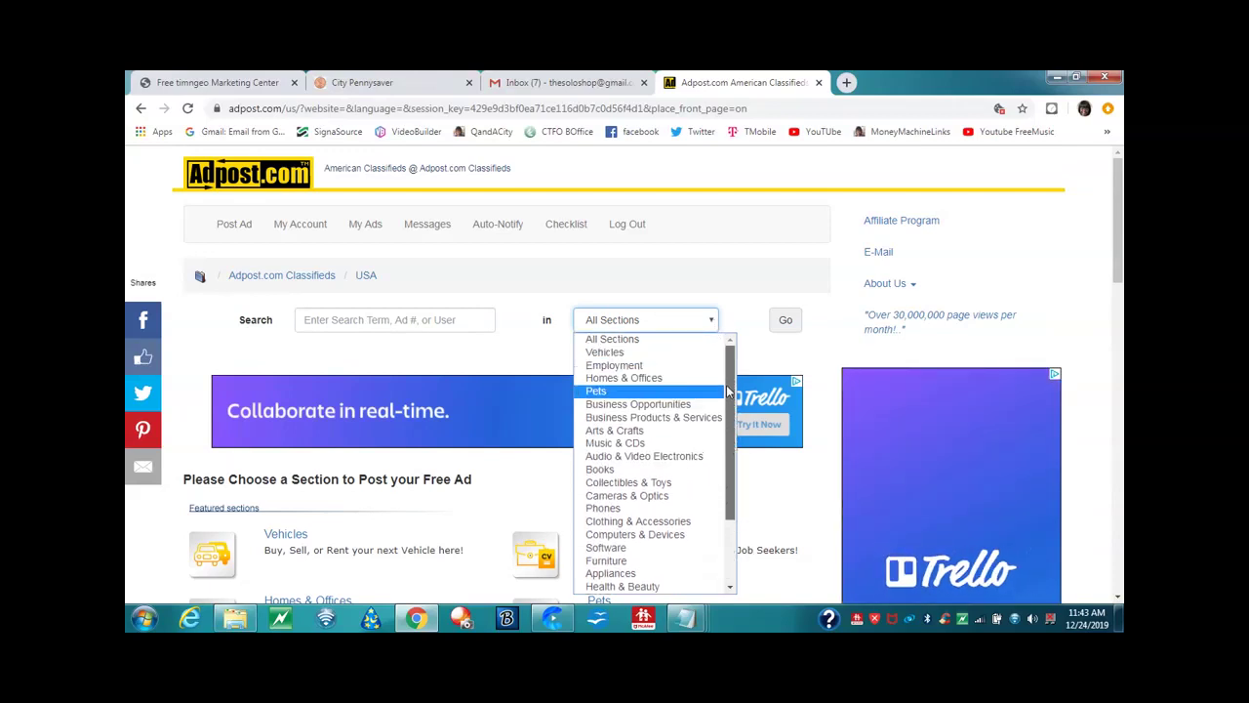
{"action": "left_click", "coordinate": [659, 409]}
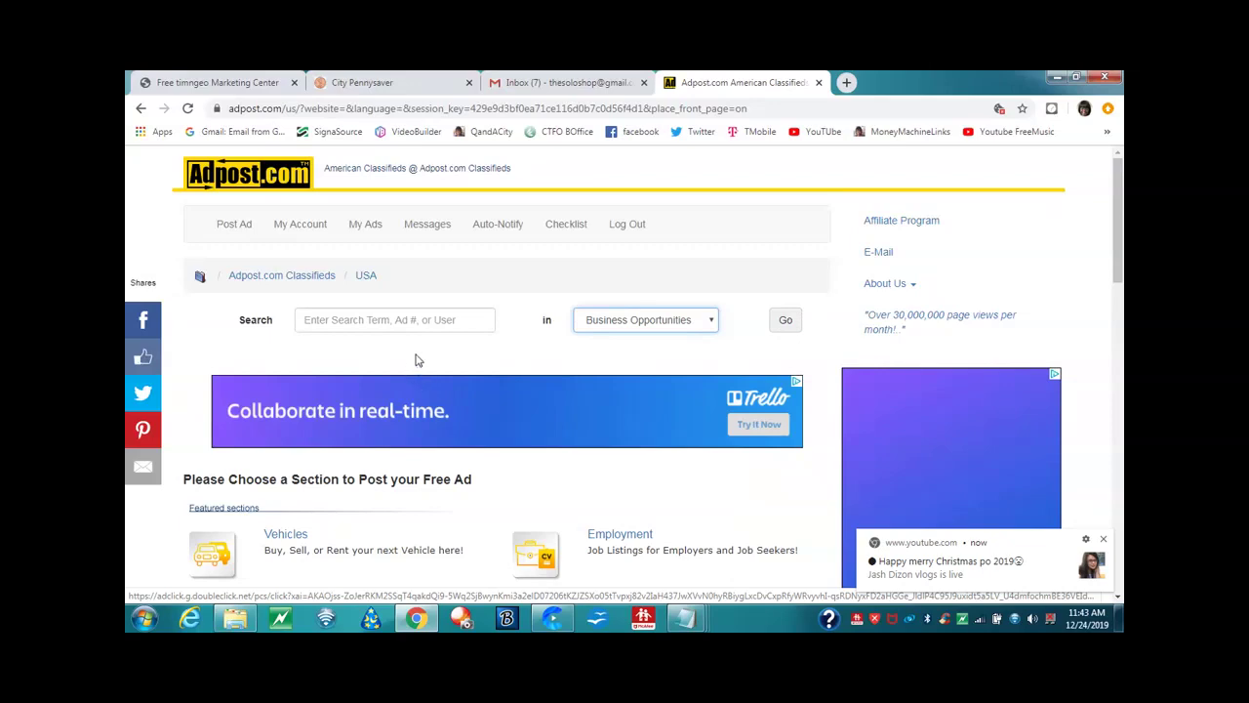
{"action": "scroll", "coordinate": [414, 360], "scroll_direction": "down", "scroll_amount": 3}
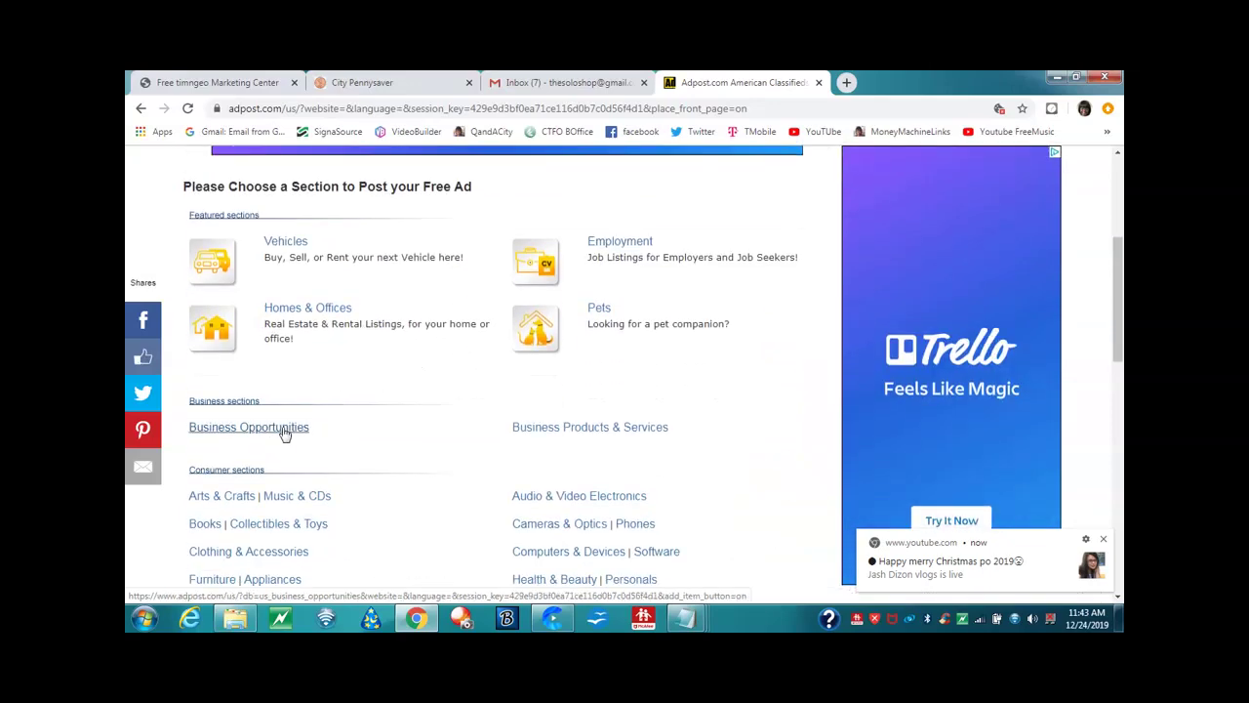
{"action": "left_click", "coordinate": [283, 434]}
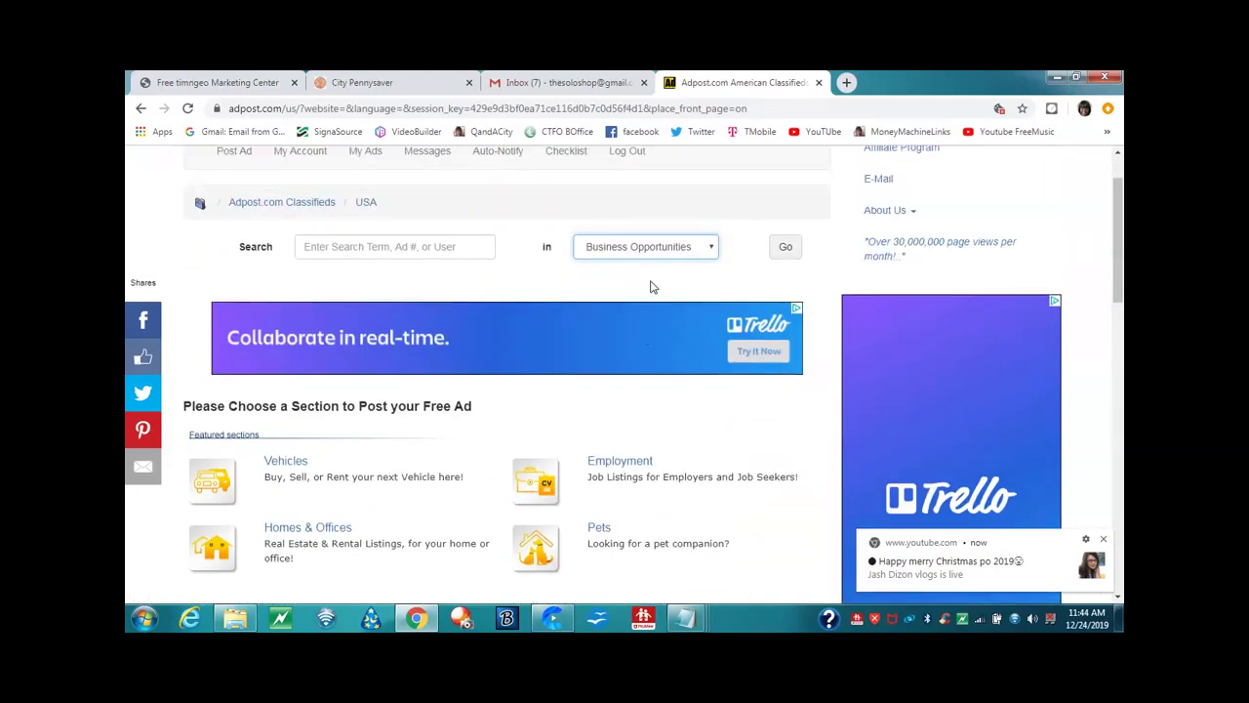
{"action": "left_click", "coordinate": [713, 246]}
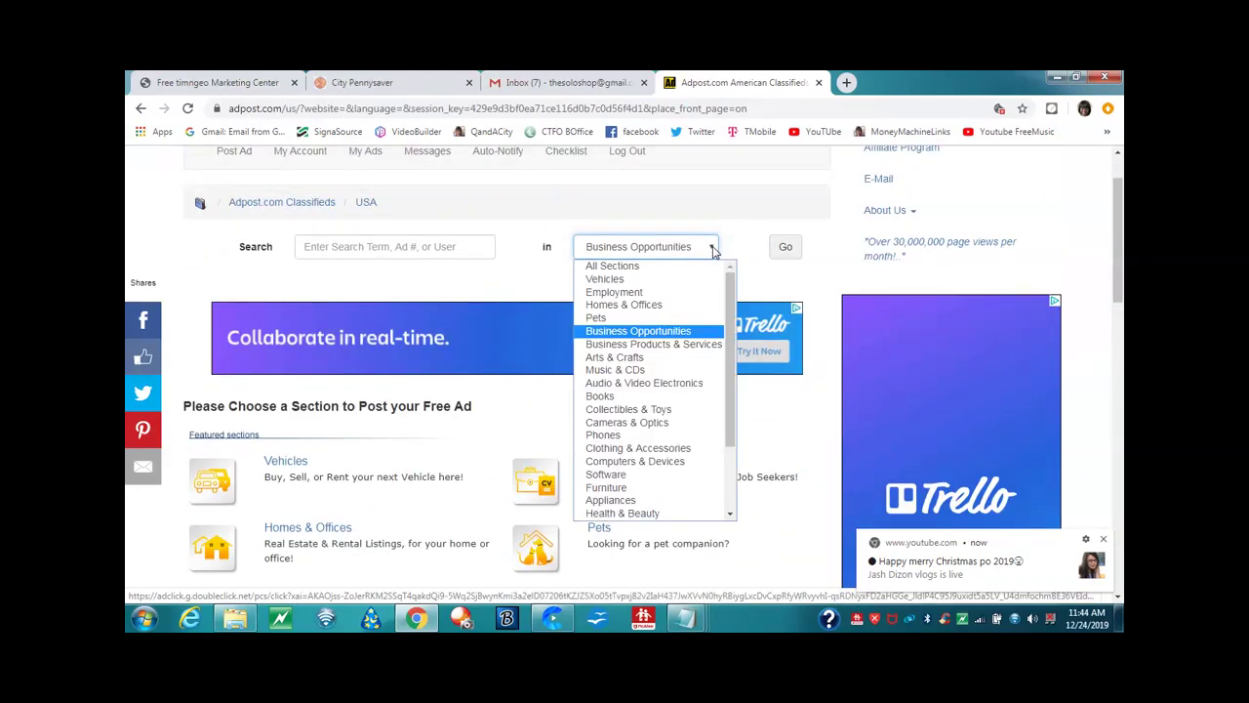
{"action": "left_click", "coordinate": [673, 332]}
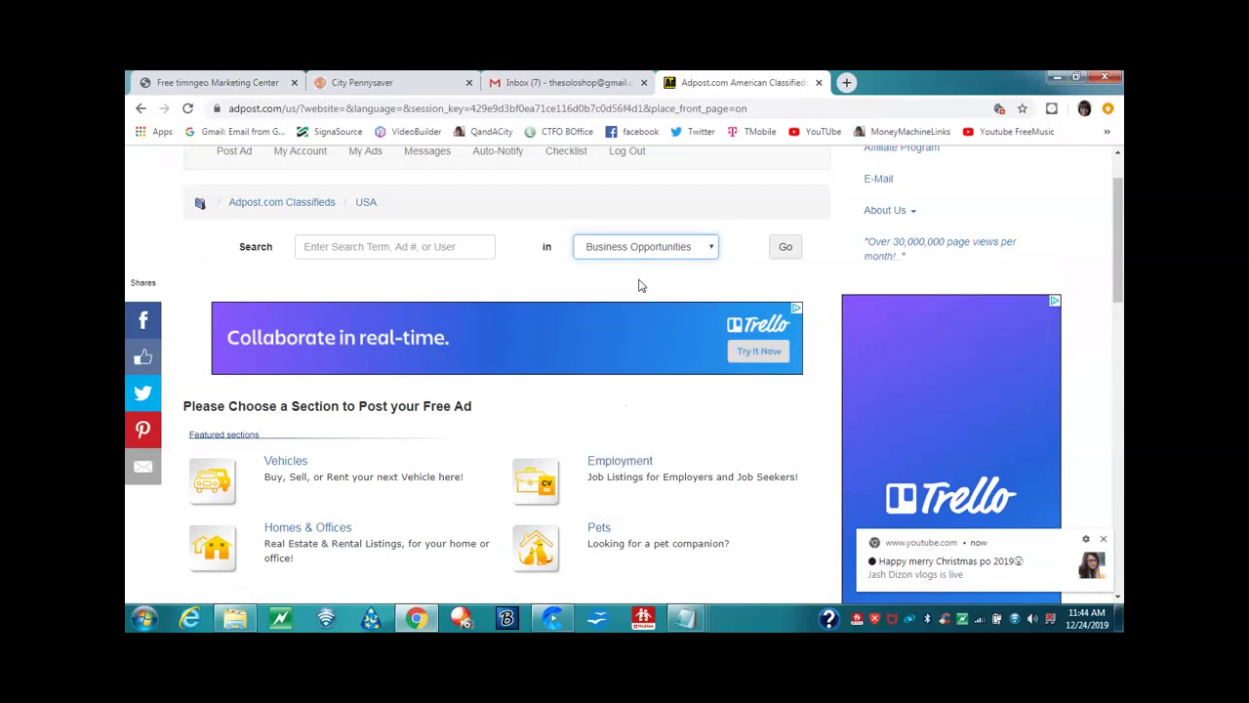
{"action": "left_click", "coordinate": [787, 247]}
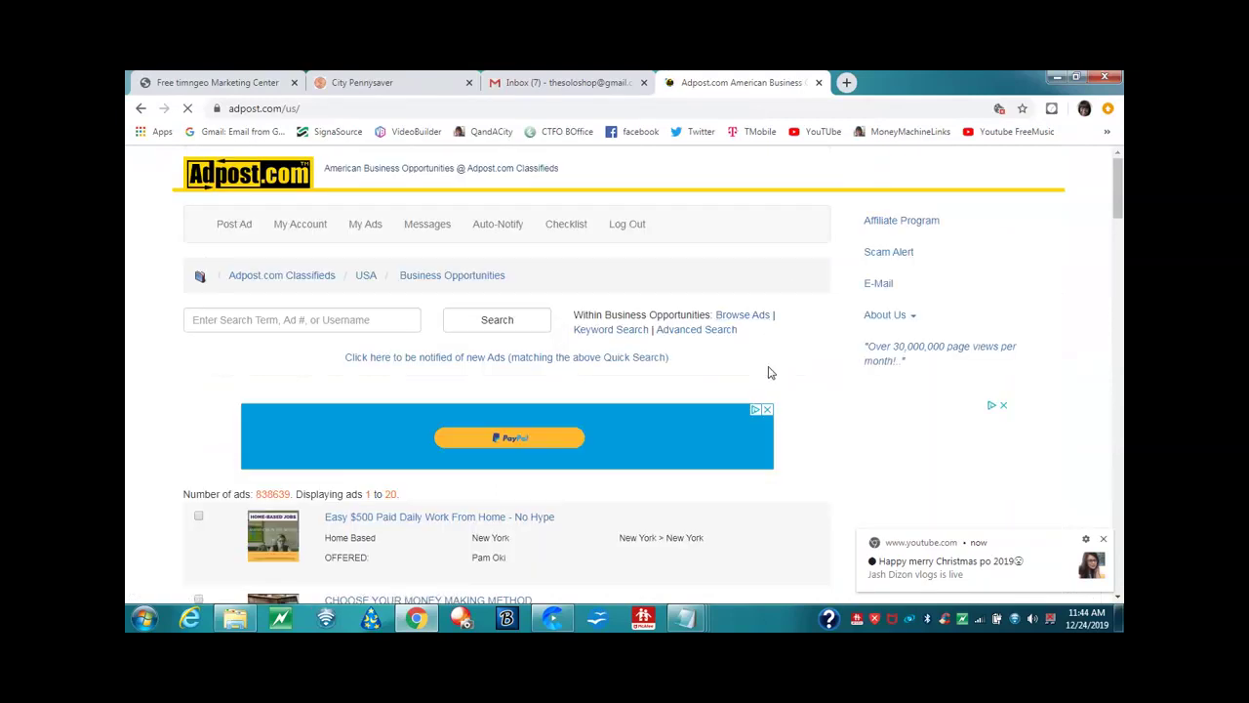
- Open the Post Ad form from the Business Opportunities listings and scroll down to its Summary section
{"action": "scroll", "coordinate": [768, 372], "scroll_direction": "down", "scroll_amount": 2}
{"action": "scroll", "coordinate": [768, 372], "scroll_direction": "down", "scroll_amount": 1}
{"action": "scroll", "coordinate": [634, 411], "scroll_direction": "up", "scroll_amount": 3}
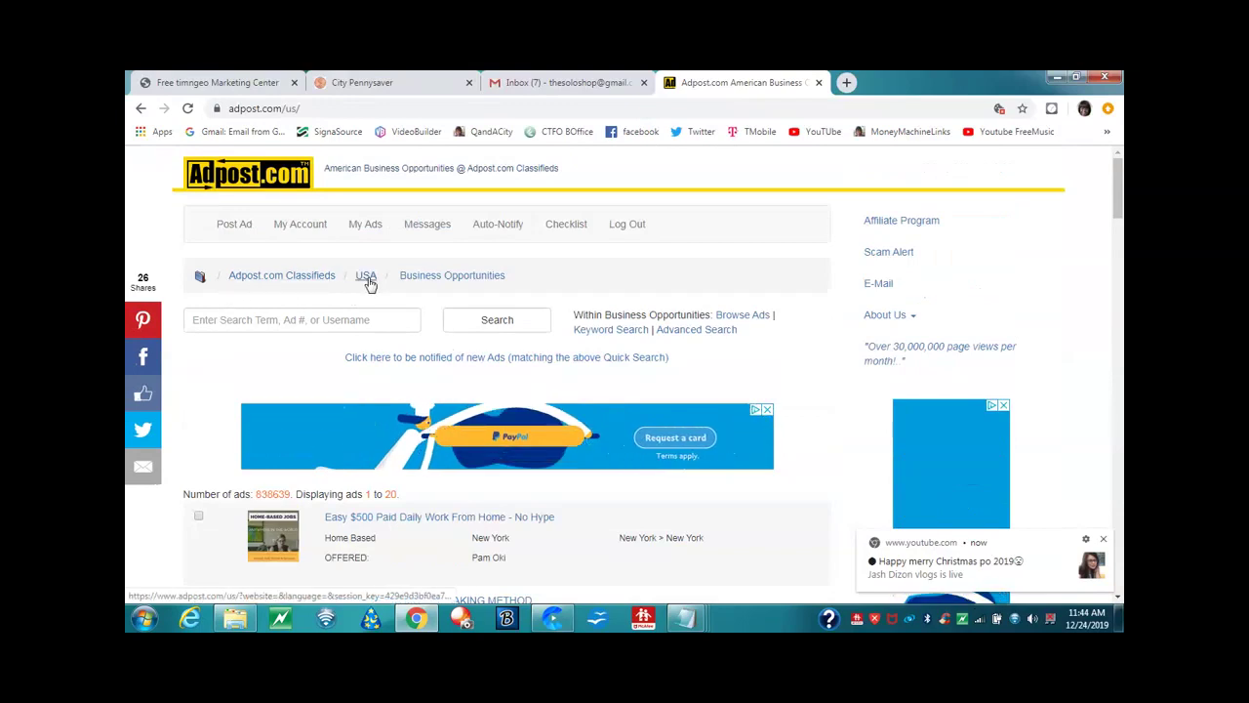
{"action": "left_click", "coordinate": [238, 227]}
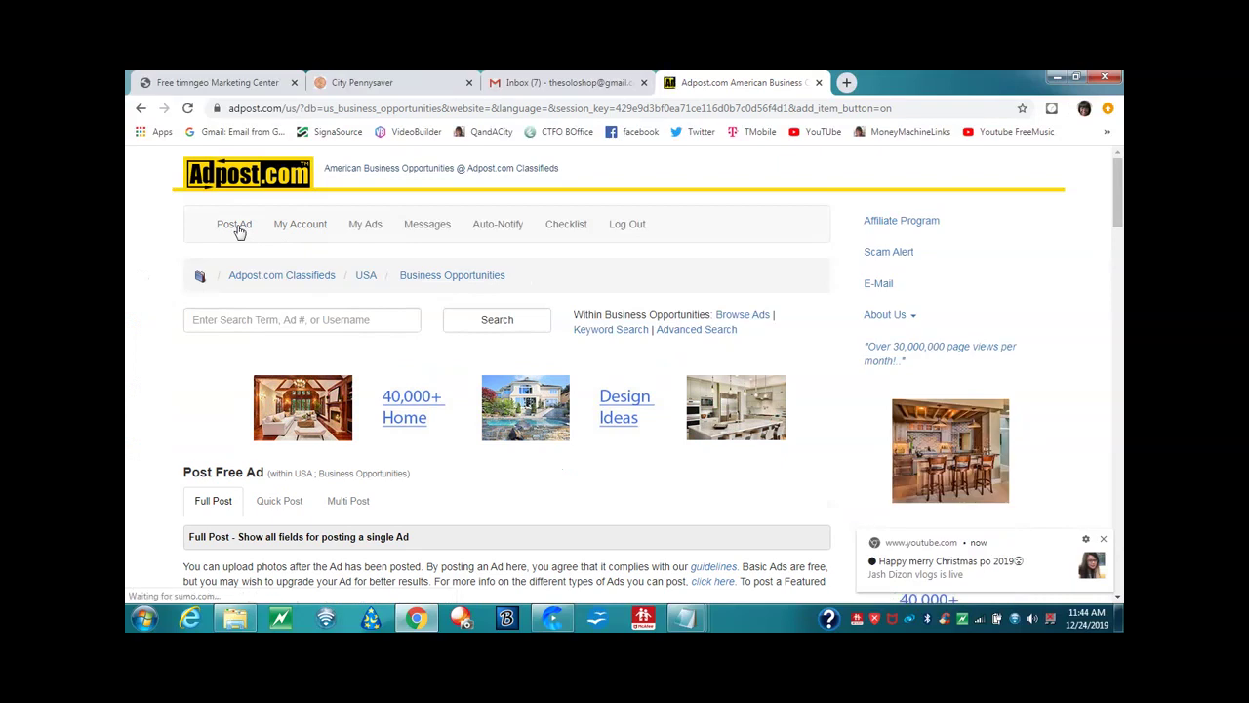
{"action": "scroll", "coordinate": [209, 410], "scroll_direction": "down", "scroll_amount": 2}
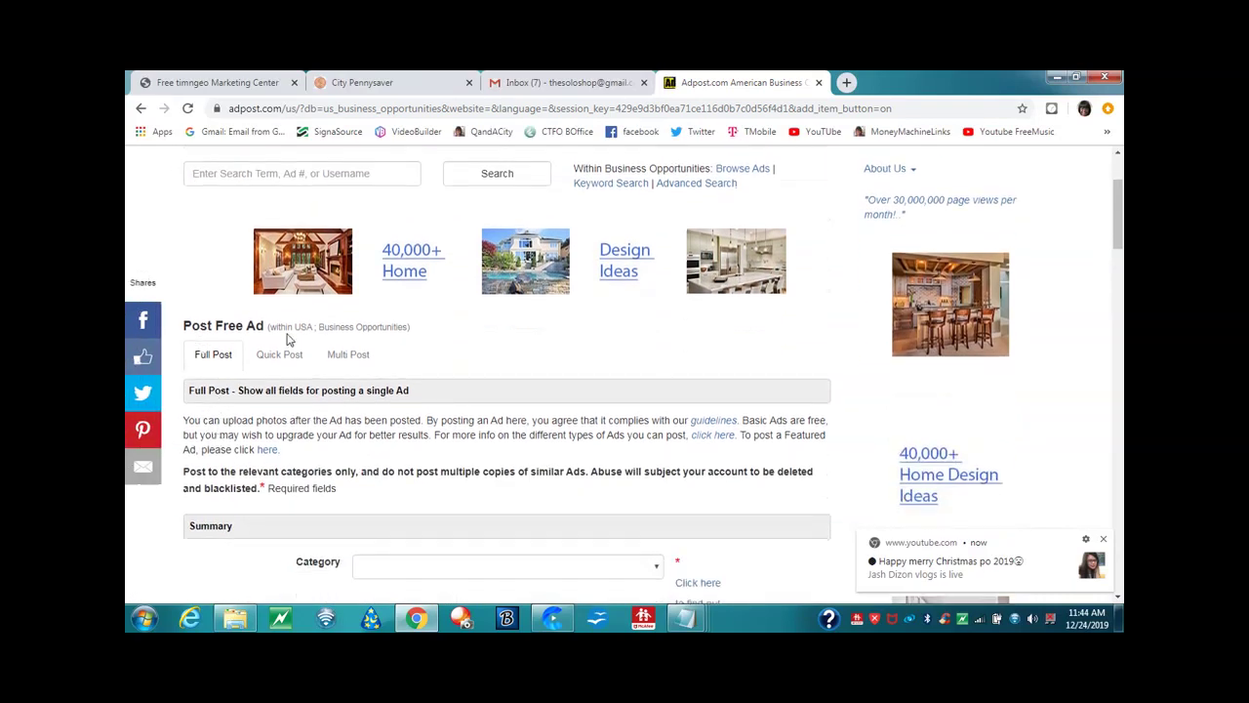
{"action": "scroll", "coordinate": [288, 339], "scroll_direction": "down", "scroll_amount": 2}
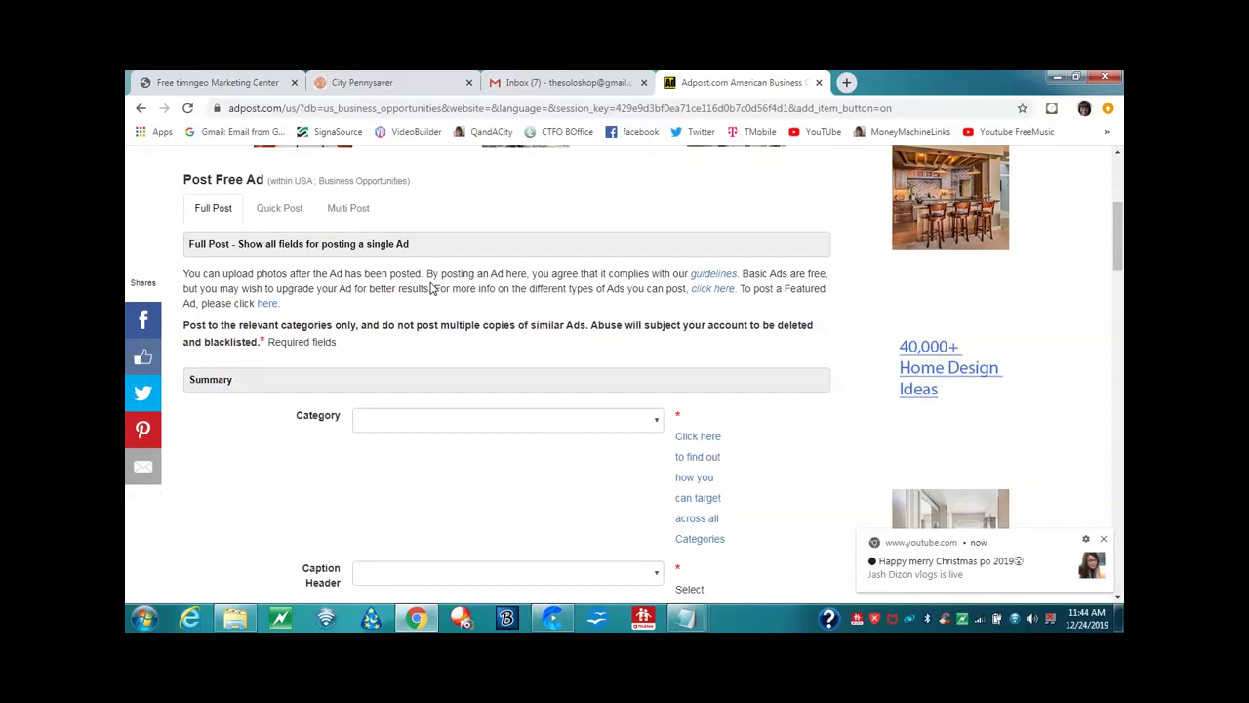
{"action": "scroll", "coordinate": [429, 283], "scroll_direction": "down", "scroll_amount": 1}
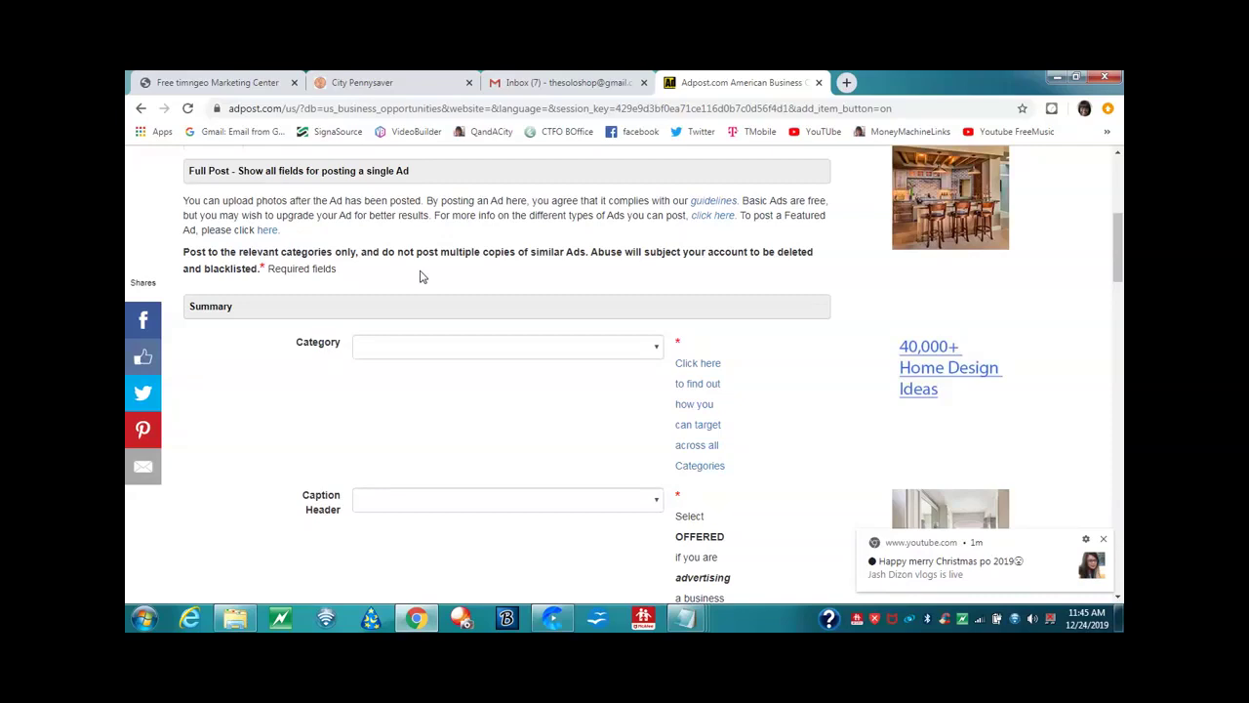
- Set the ad's Category to Home Based and its Caption Header to OFFERED:
{"action": "scroll", "coordinate": [407, 290], "scroll_direction": "down", "scroll_amount": 1}
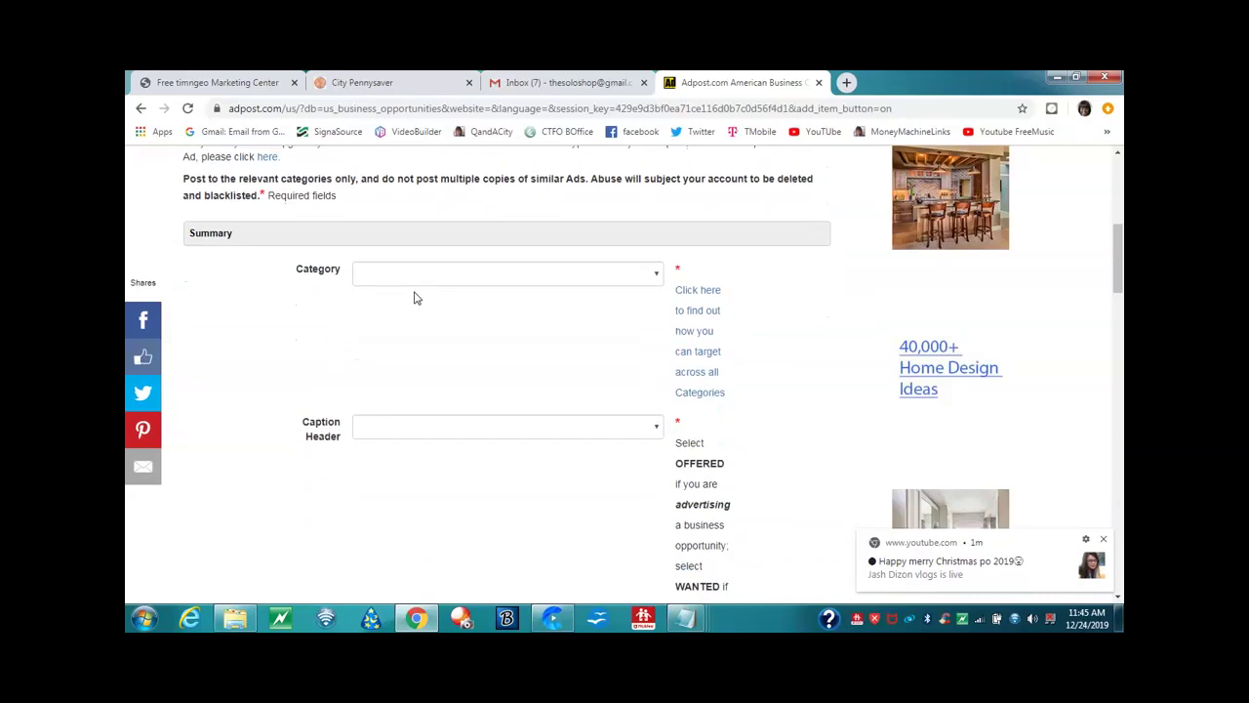
{"action": "left_click", "coordinate": [660, 278]}
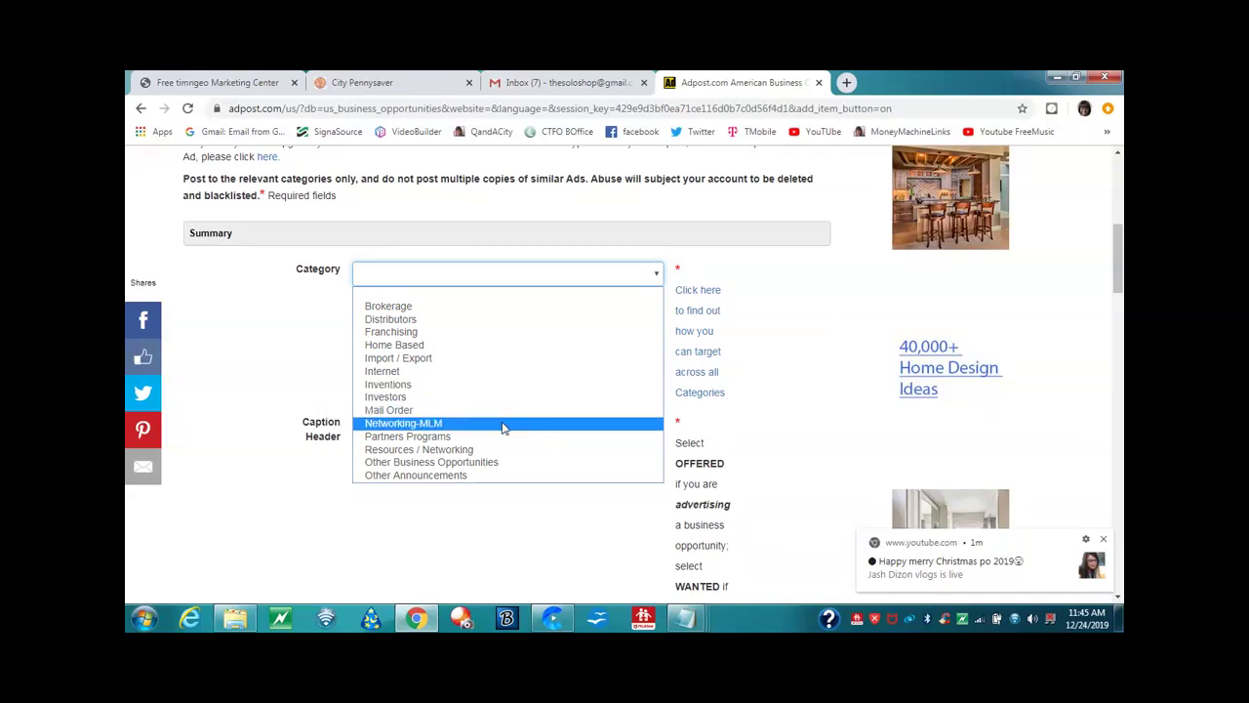
{"action": "left_click", "coordinate": [477, 347]}
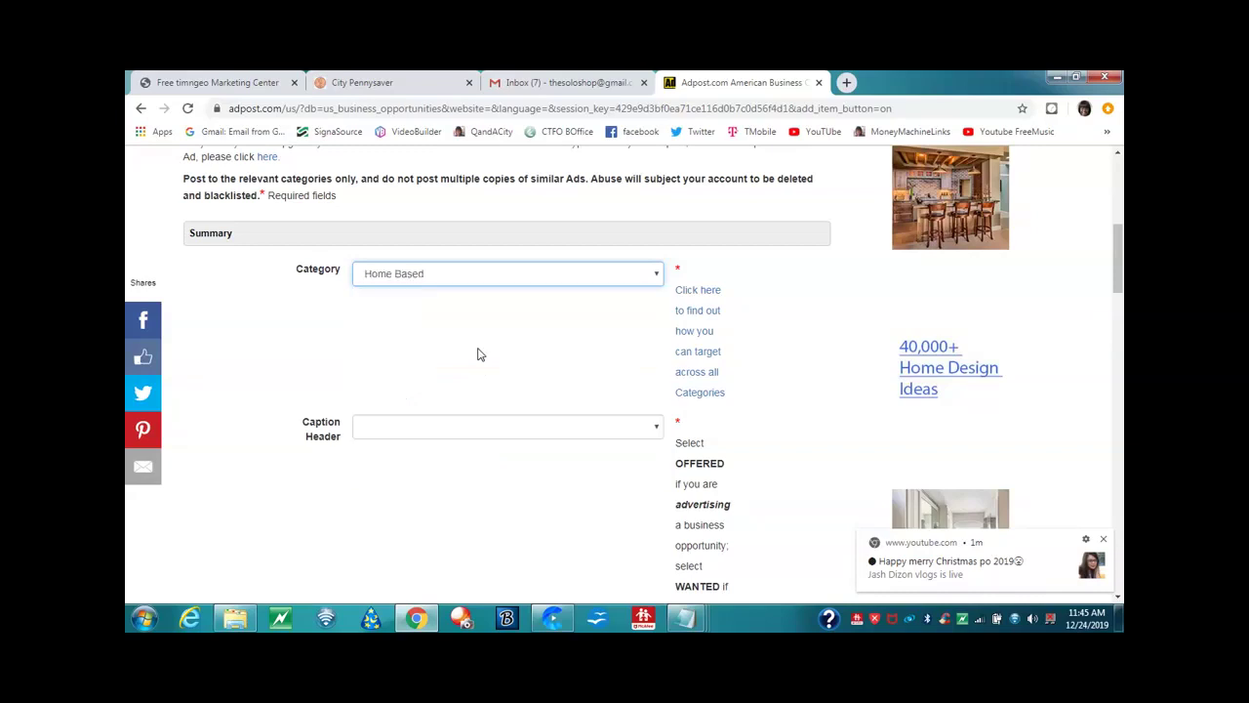
{"action": "scroll", "coordinate": [477, 355], "scroll_direction": "down", "scroll_amount": 1}
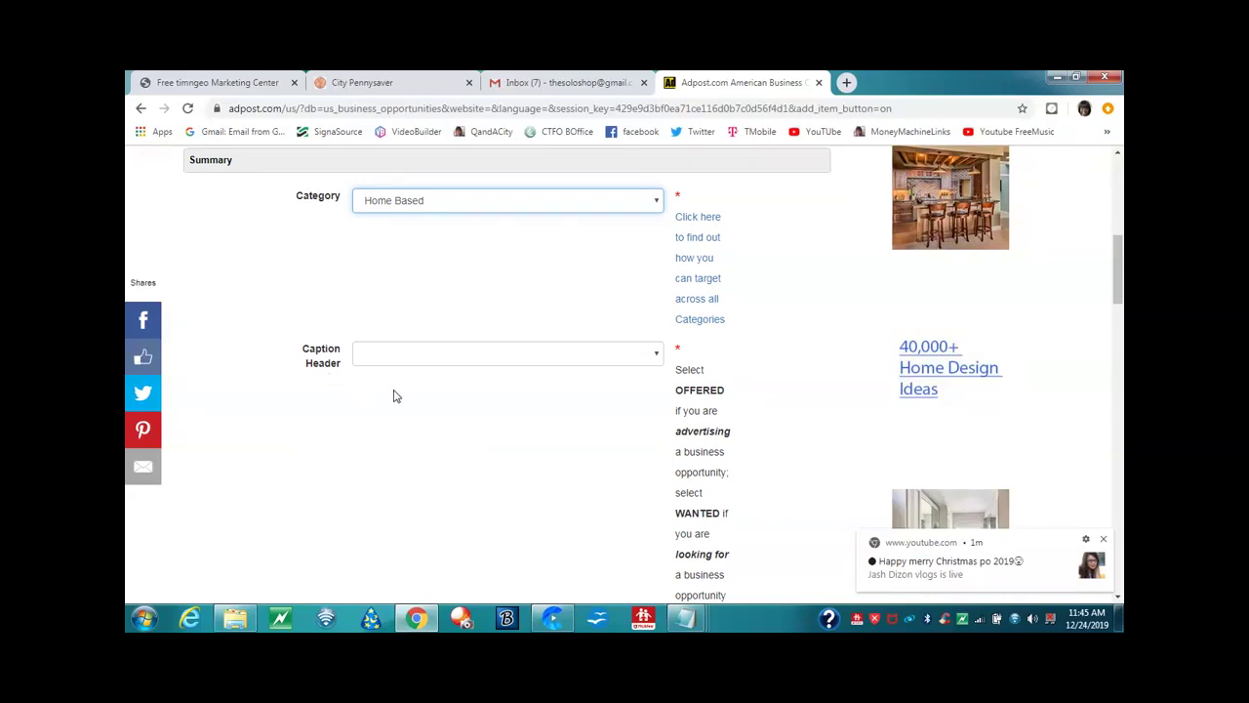
{"action": "left_click", "coordinate": [656, 358]}
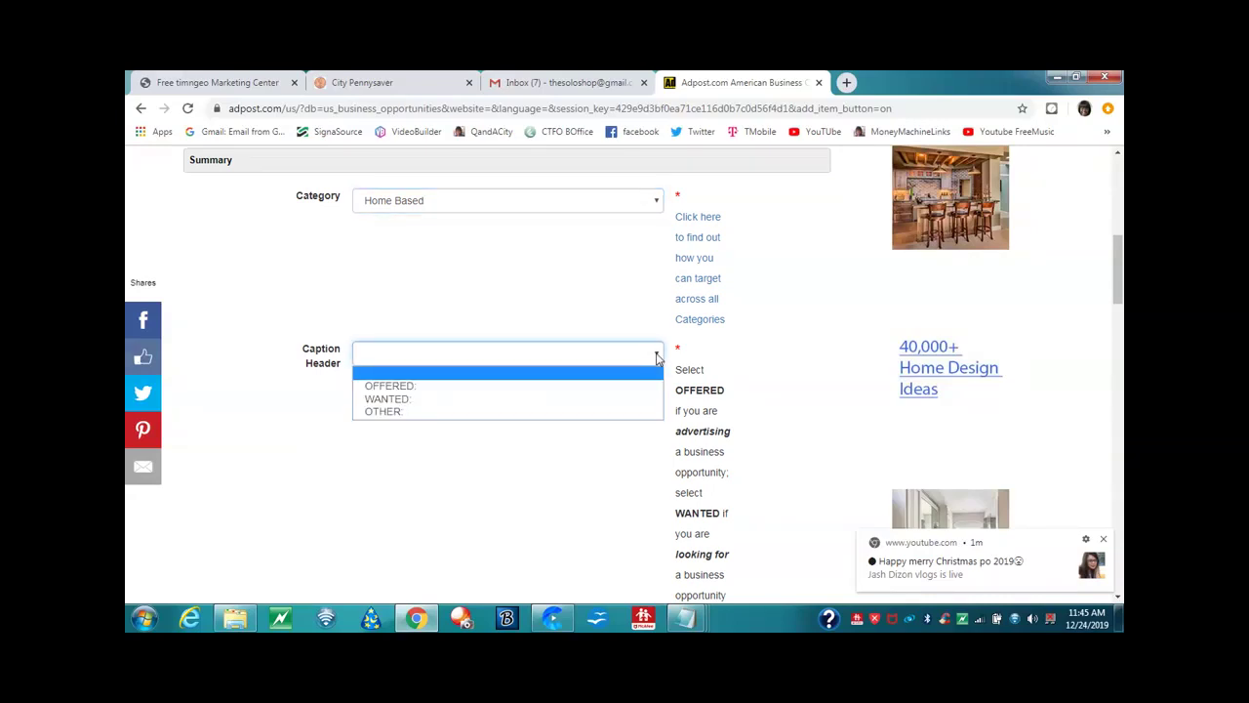
{"action": "left_click", "coordinate": [579, 387]}
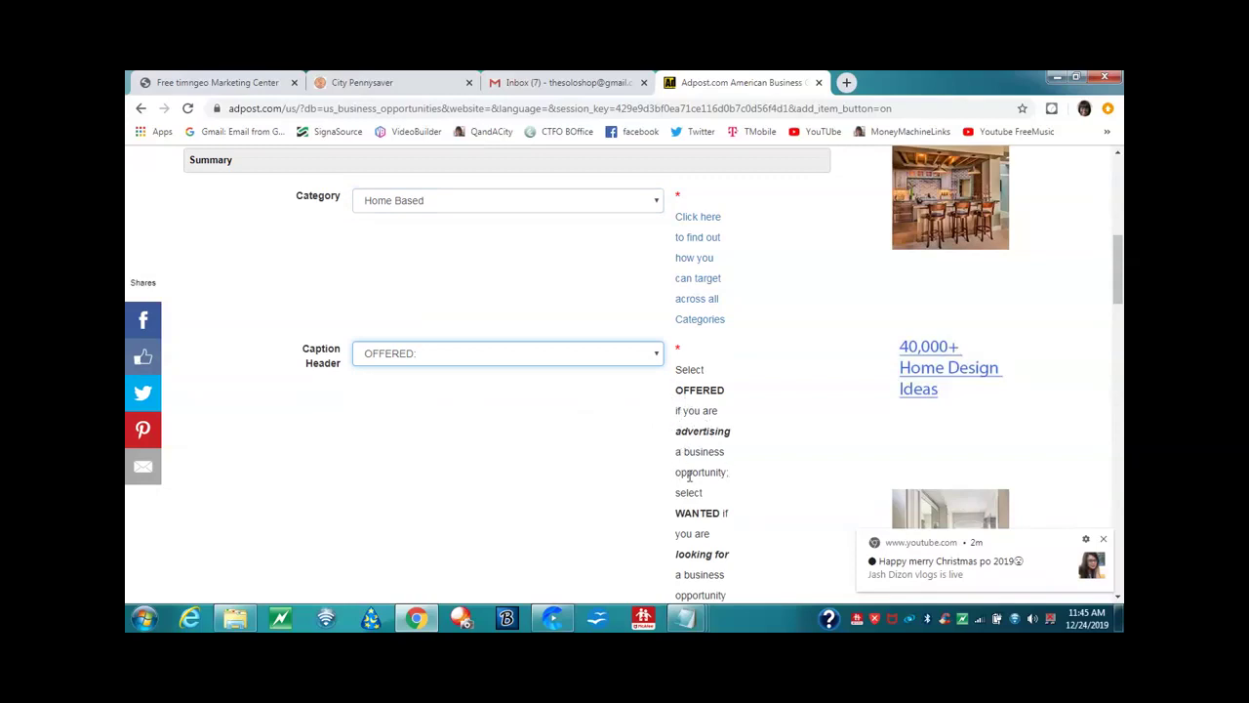
{"action": "left_click", "coordinate": [656, 357]}
{"action": "left_click", "coordinate": [439, 387]}
{"action": "scroll", "coordinate": [418, 421], "scroll_direction": "down", "scroll_amount": 1}
{"action": "scroll", "coordinate": [417, 421], "scroll_direction": "down", "scroll_amount": 2}
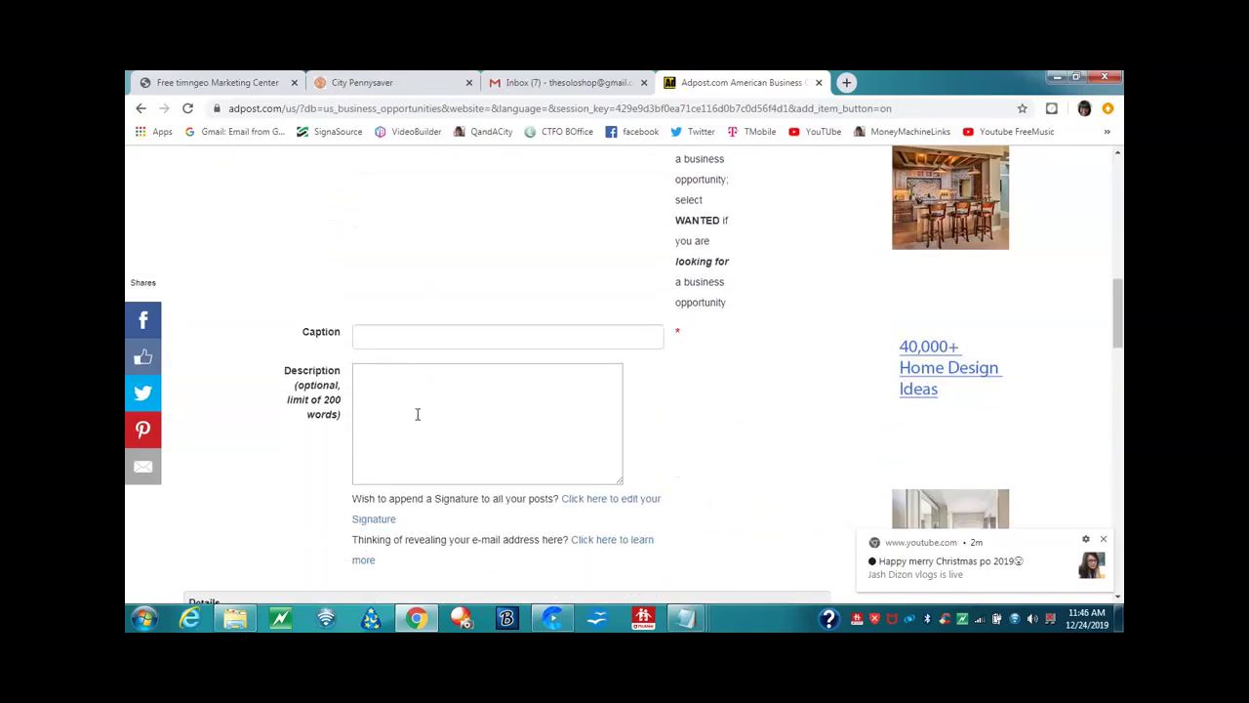
- Put focus in the Caption field and briefly check the untitled Notepad notes
{"action": "left_click", "coordinate": [371, 338]}
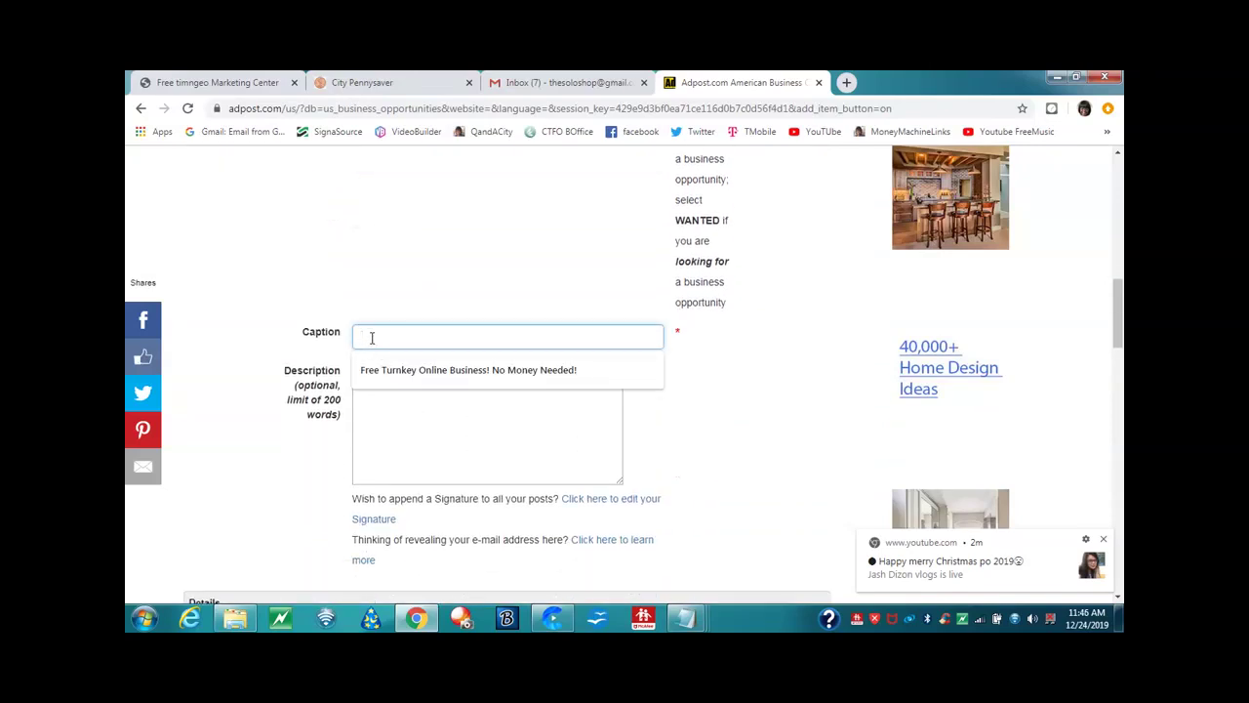
{"action": "left_click", "coordinate": [261, 351]}
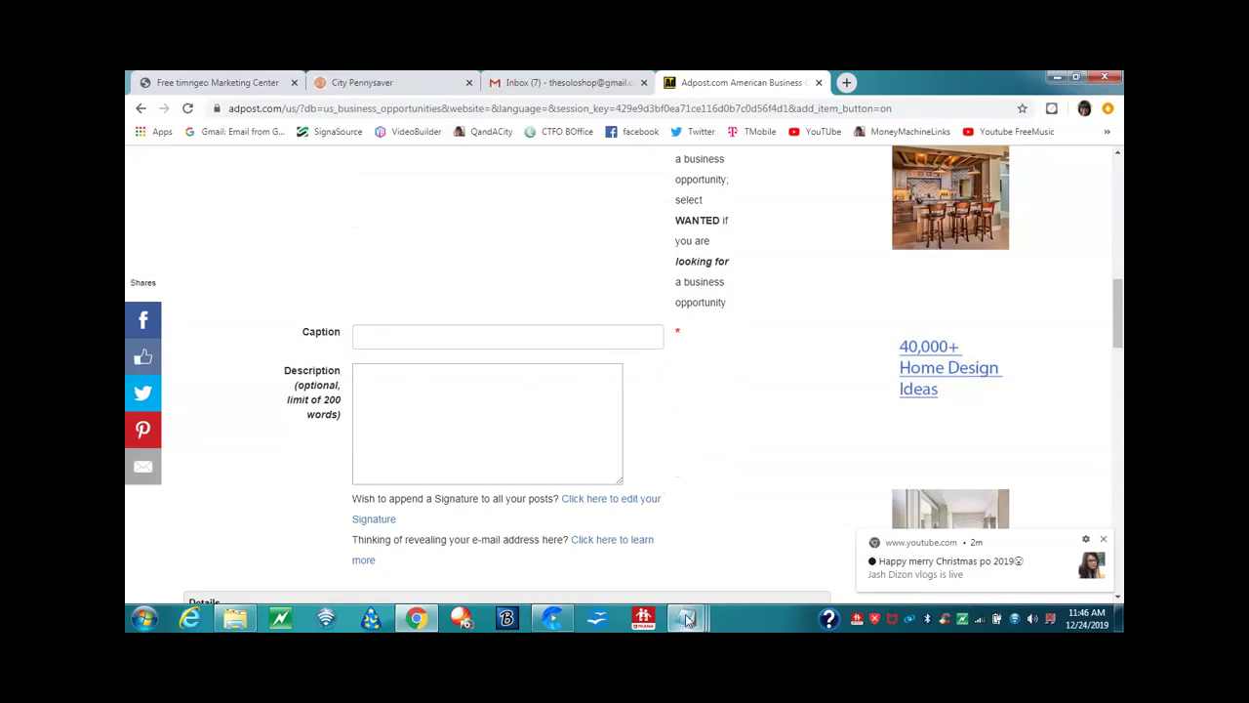
{"action": "mouse_move", "coordinate": [685, 614]}
{"action": "left_click", "coordinate": [996, 513]}
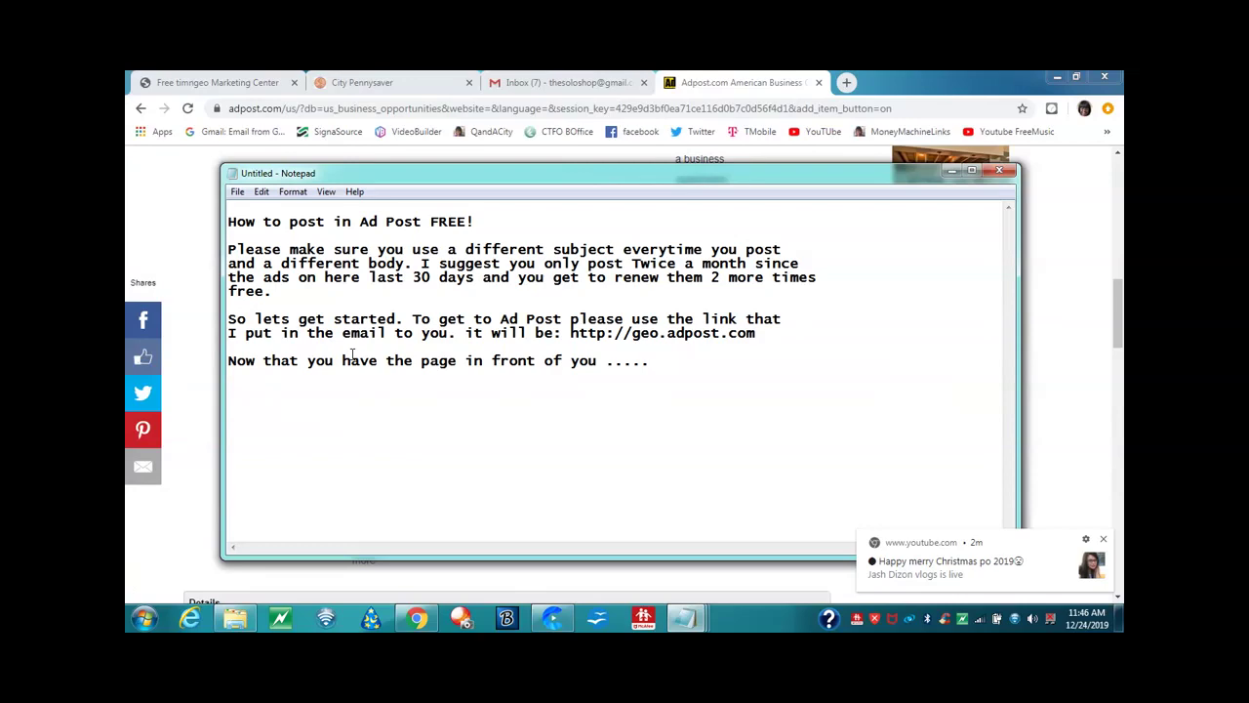
{"action": "left_click", "coordinate": [951, 171]}
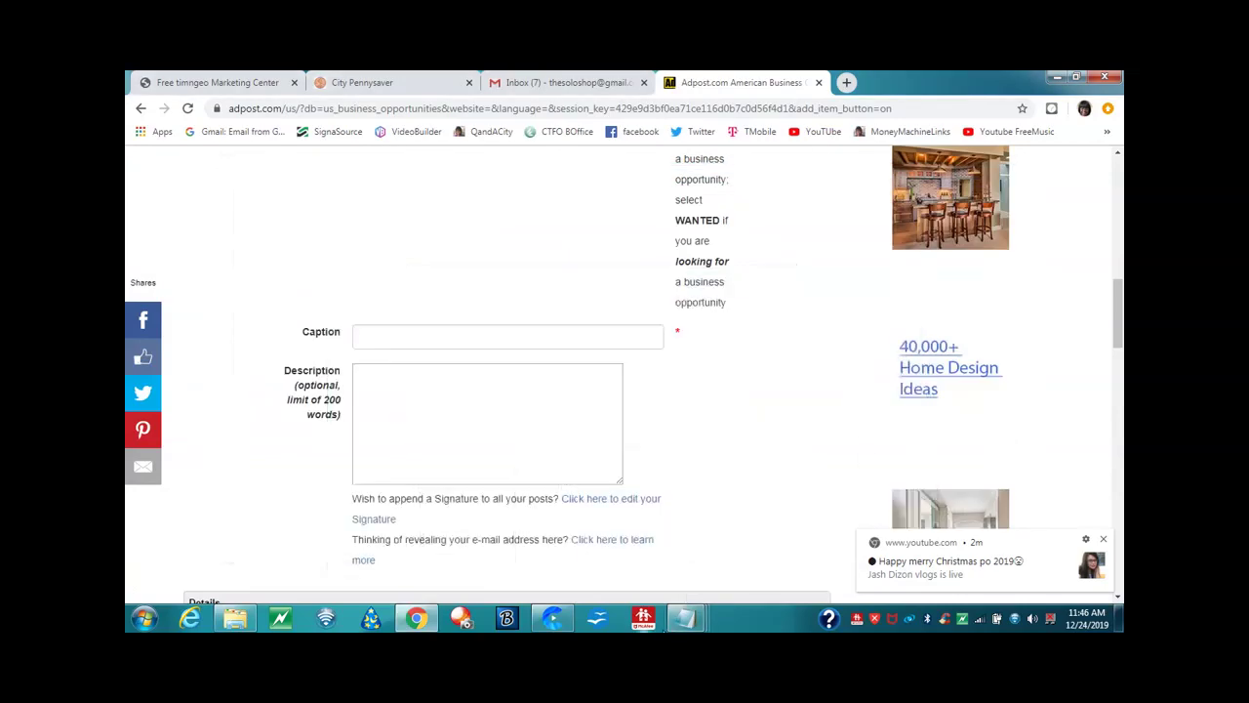
{"action": "mouse_move", "coordinate": [685, 616]}
{"action": "mouse_move", "coordinate": [873, 557]}
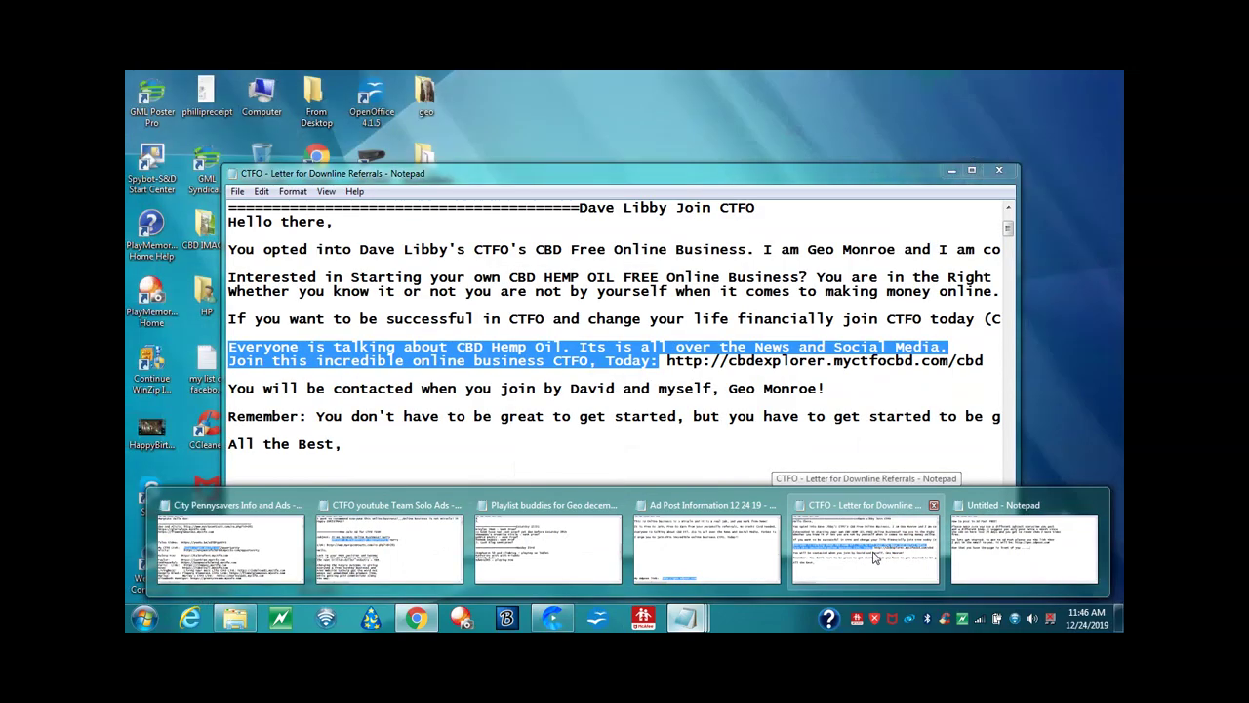
- Copy 'New: A Breakthrough Opportunity! Join Free and Earn Free!' from the notes into the Caption
{"action": "left_click", "coordinate": [707, 546]}
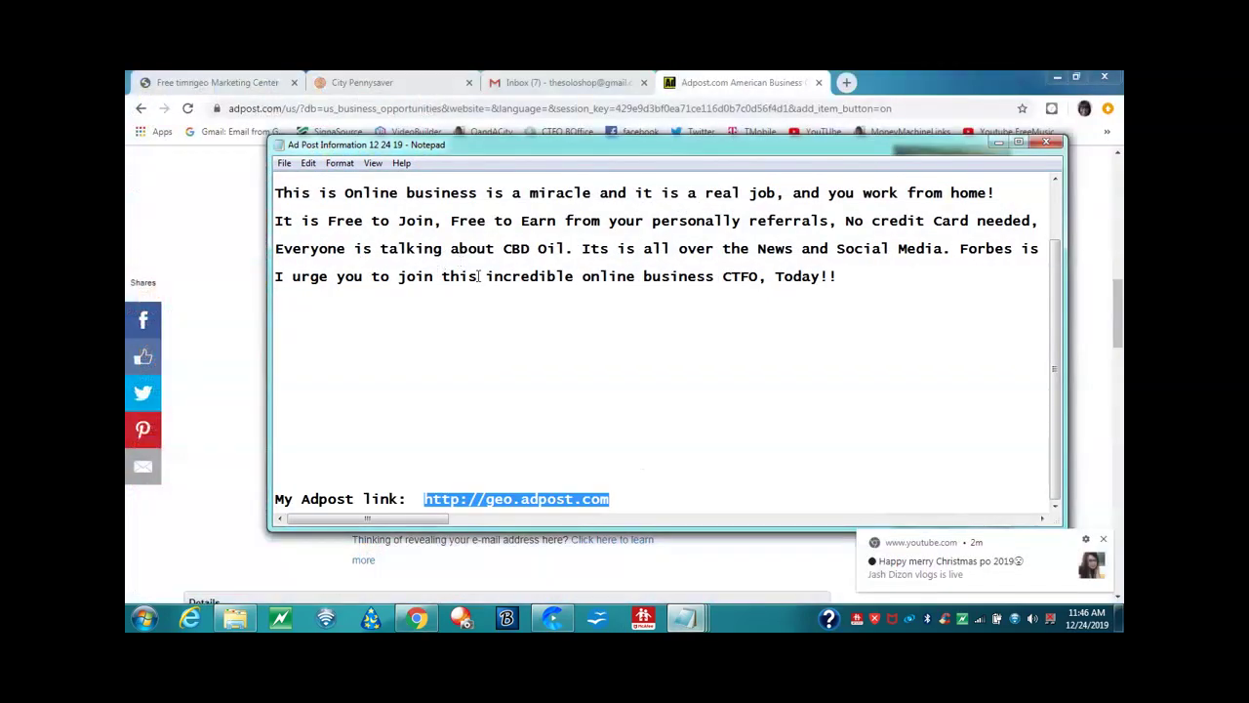
{"action": "scroll", "coordinate": [492, 259], "scroll_direction": "up", "scroll_amount": 1}
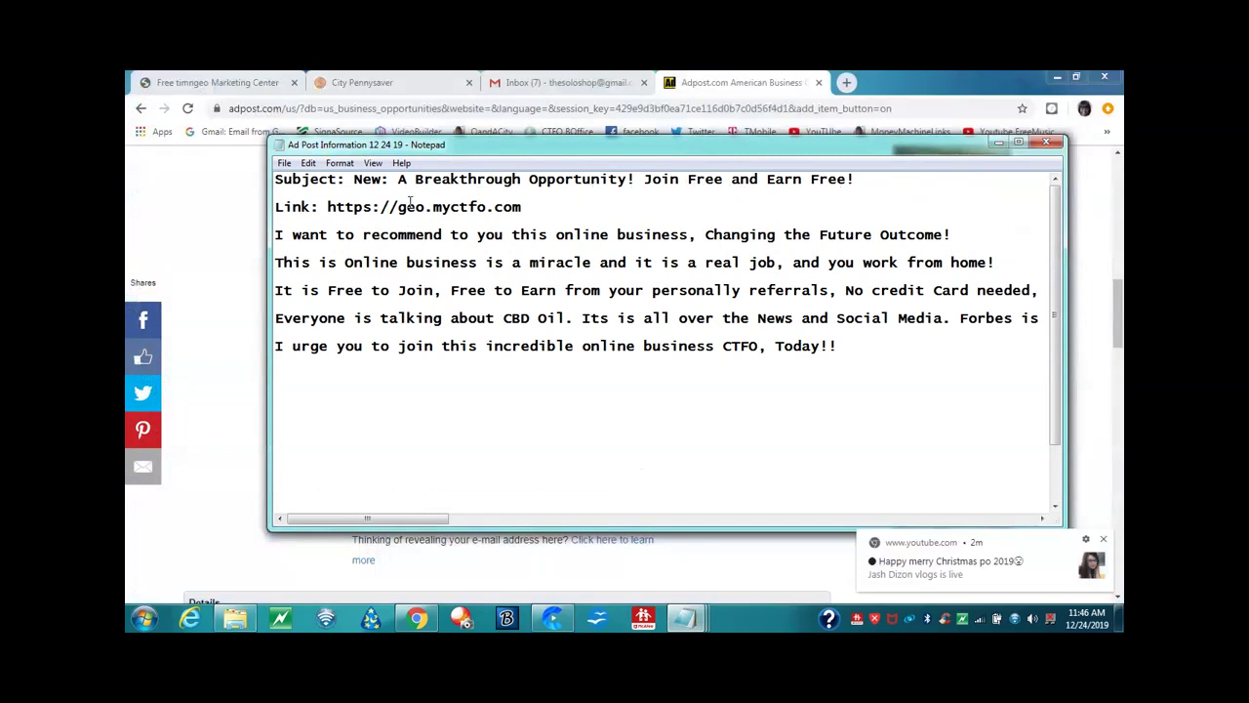
{"action": "left_click_drag", "start_coordinate": [354, 181], "coordinate": [855, 179]}
{"action": "right_click", "coordinate": [853, 178]}
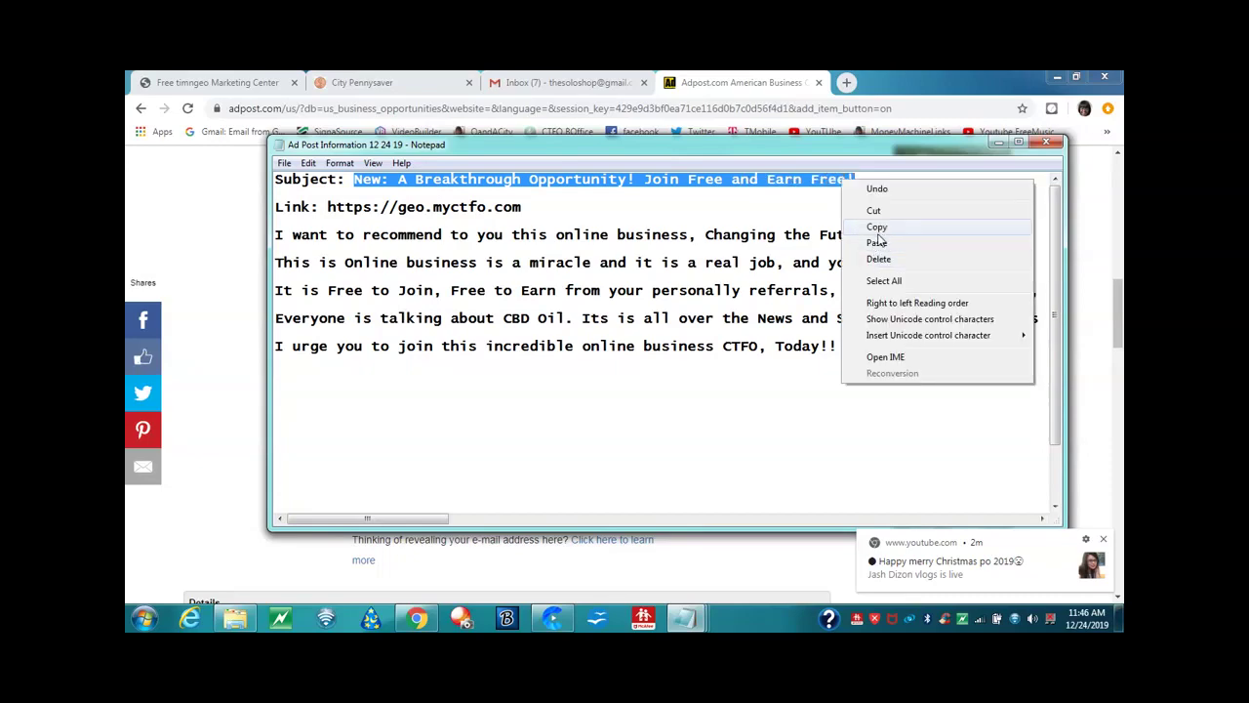
{"action": "left_click", "coordinate": [882, 230]}
{"action": "left_click", "coordinate": [998, 143]}
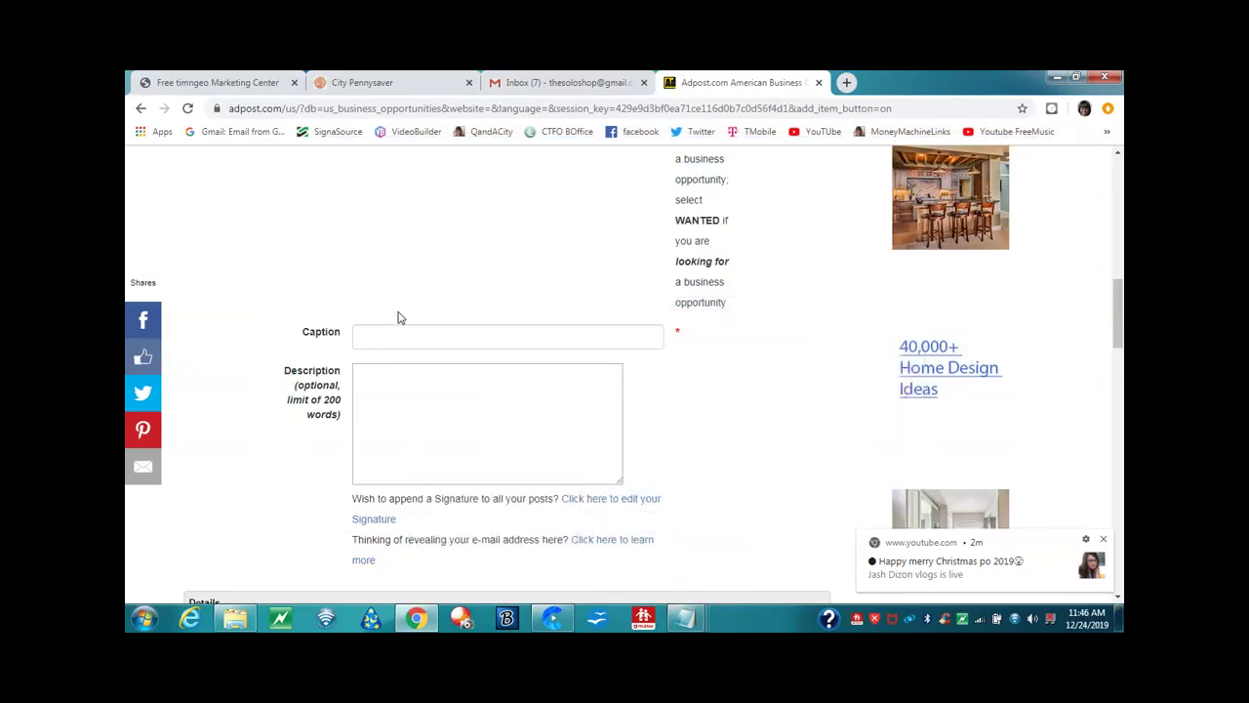
{"action": "right_click", "coordinate": [376, 336]}
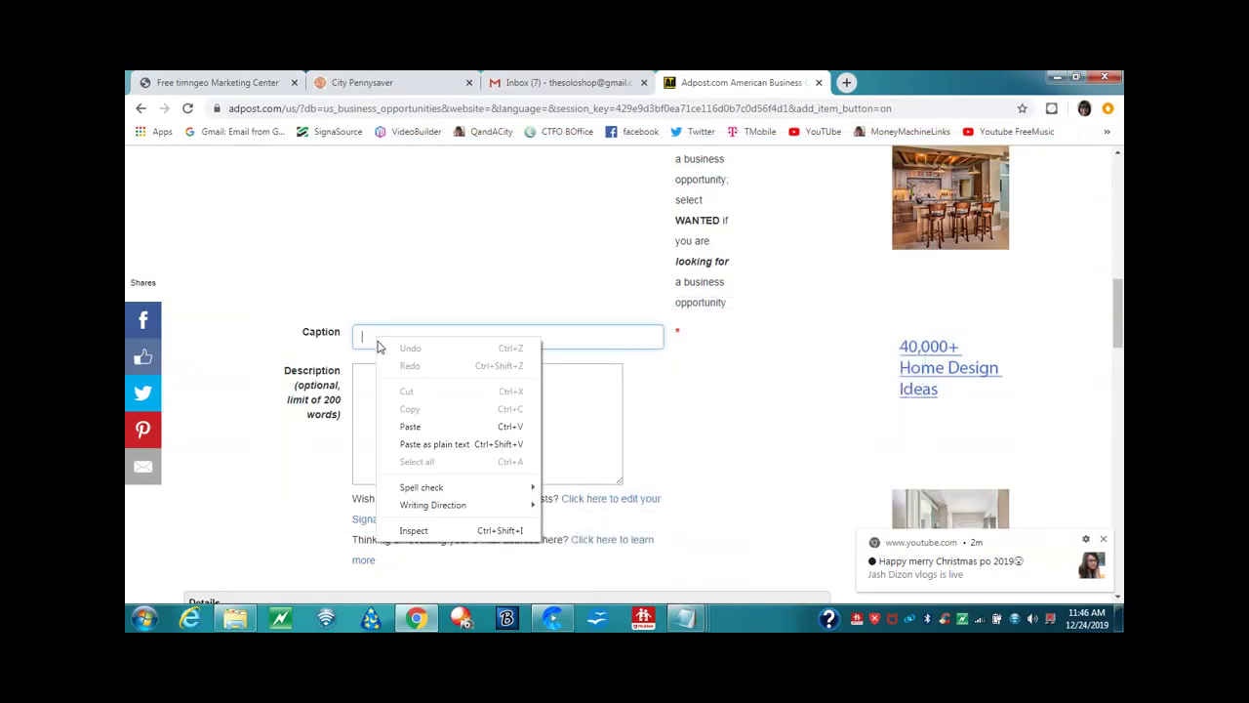
{"action": "left_click", "coordinate": [413, 425]}
{"action": "left_click", "coordinate": [719, 455]}
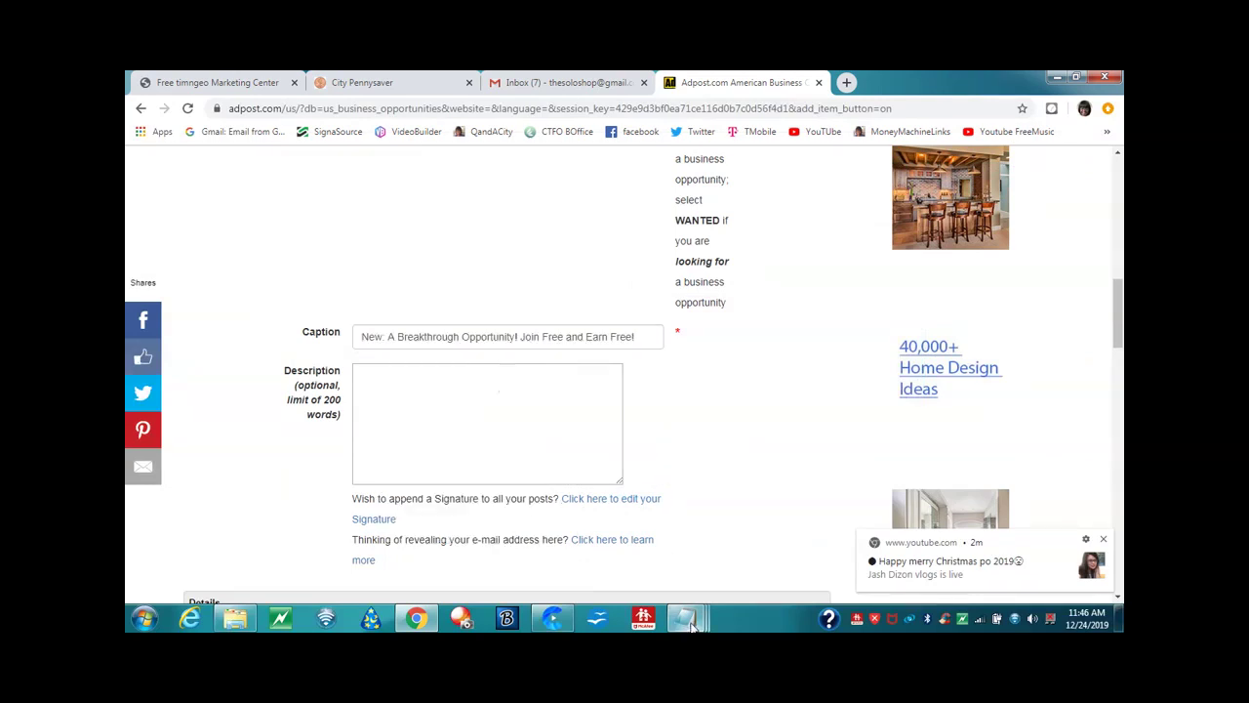
- Copy the CTFO body paragraphs from the Ad Post Information notes into the Description box
{"action": "mouse_move", "coordinate": [690, 624]}
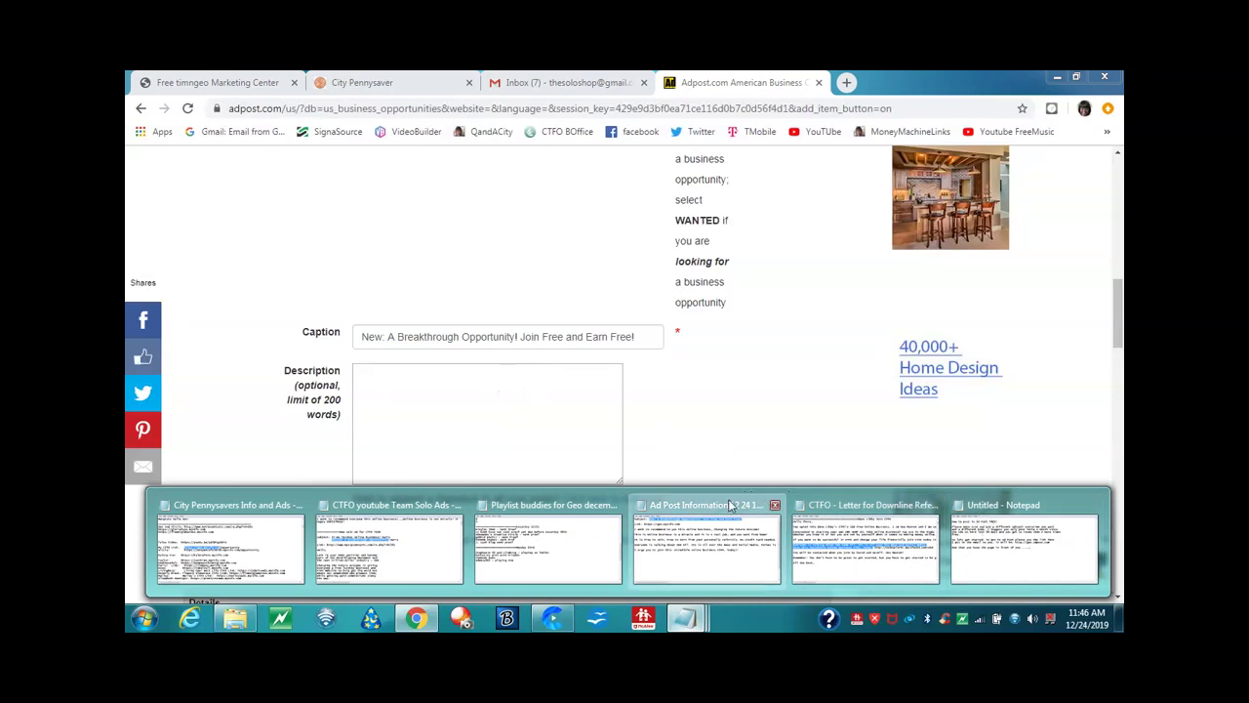
{"action": "left_click", "coordinate": [713, 541]}
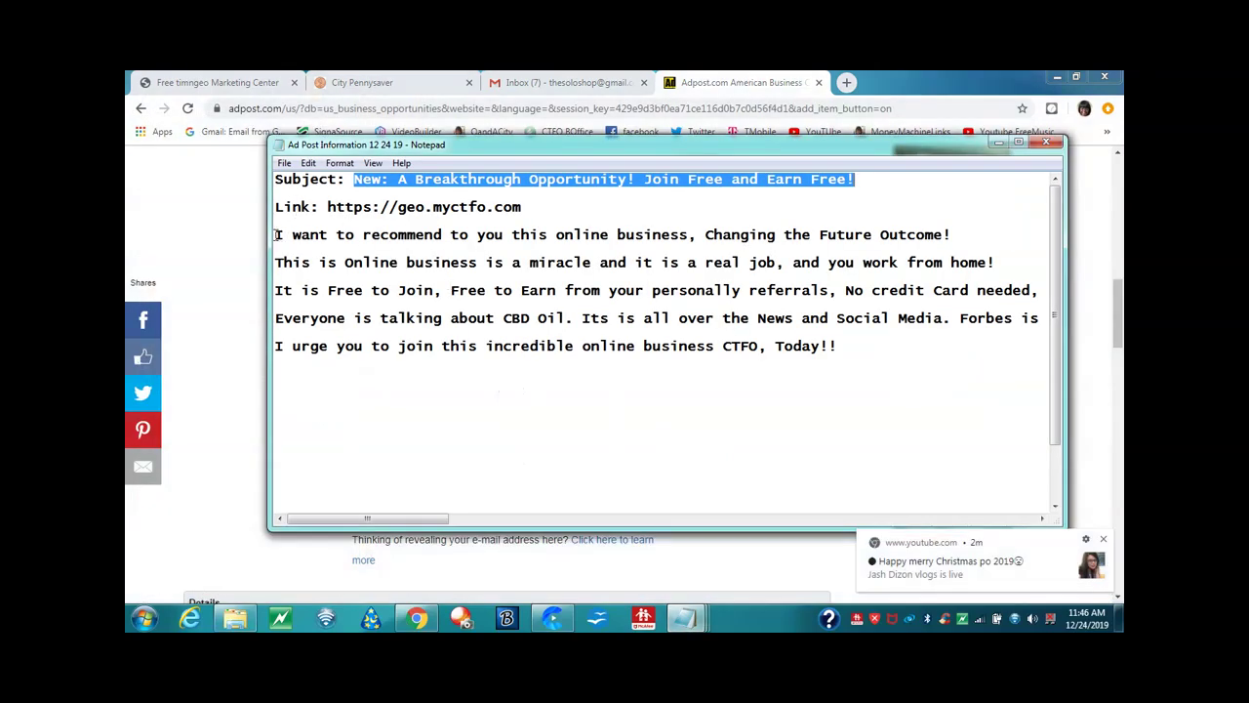
{"action": "left_click_drag", "start_coordinate": [276, 234], "coordinate": [840, 363]}
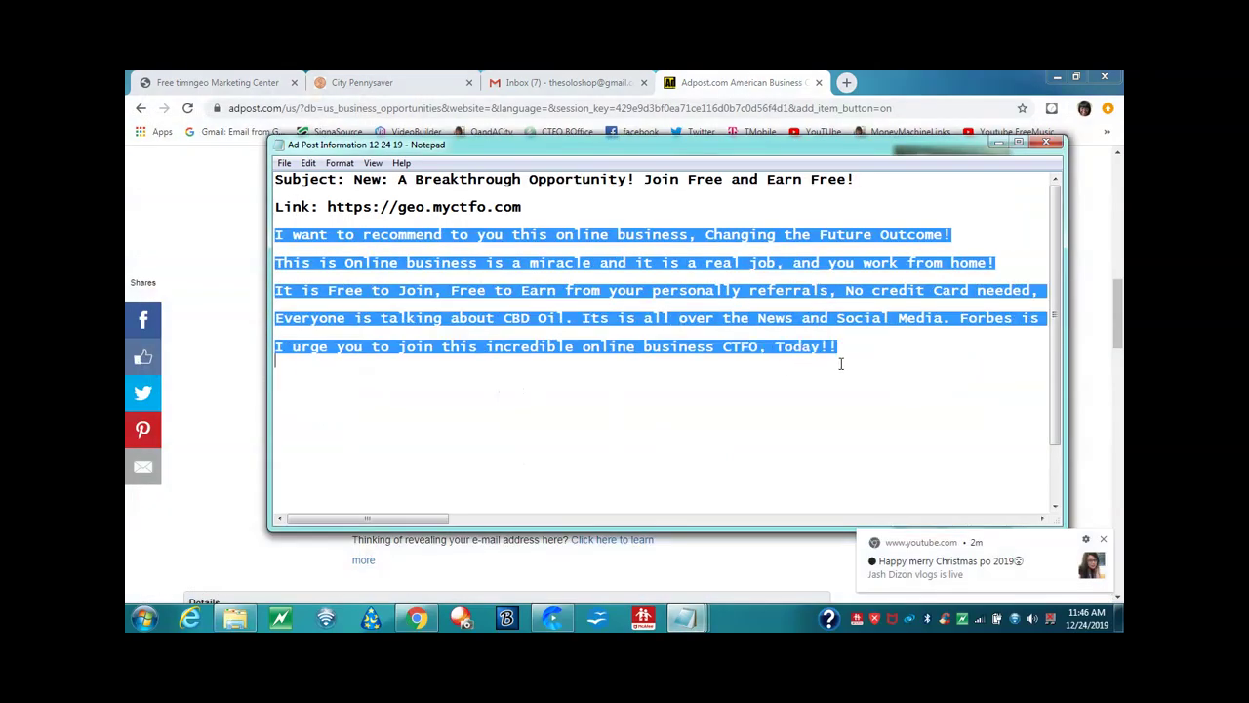
{"action": "right_click", "coordinate": [781, 261]}
{"action": "left_click", "coordinate": [820, 320]}
{"action": "left_click", "coordinate": [998, 143]}
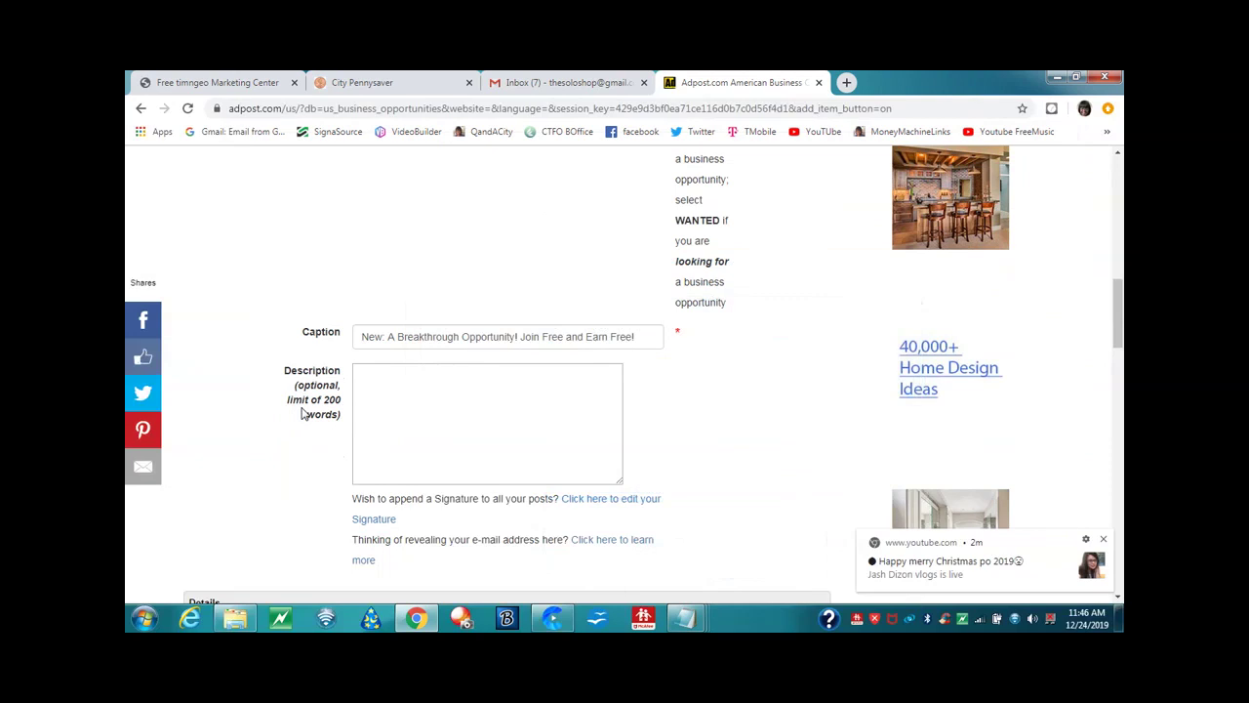
{"action": "left_click", "coordinate": [390, 383]}
{"action": "right_click", "coordinate": [390, 385]}
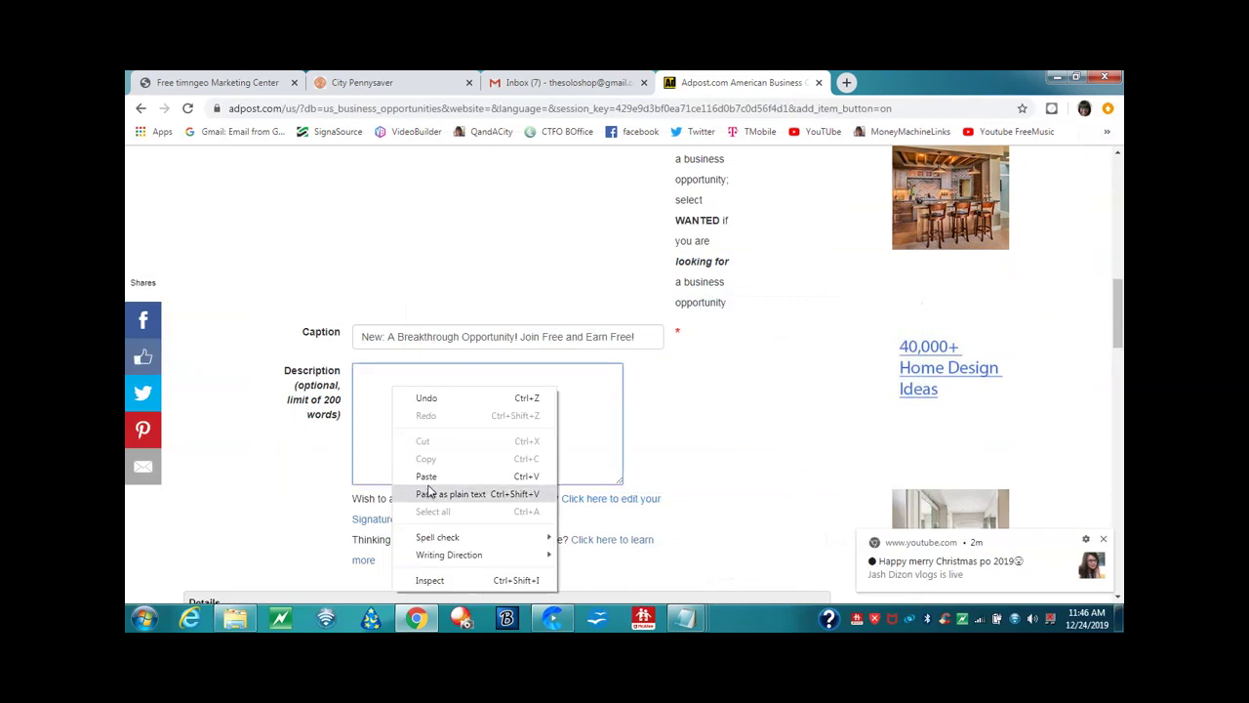
{"action": "left_click", "coordinate": [429, 480]}
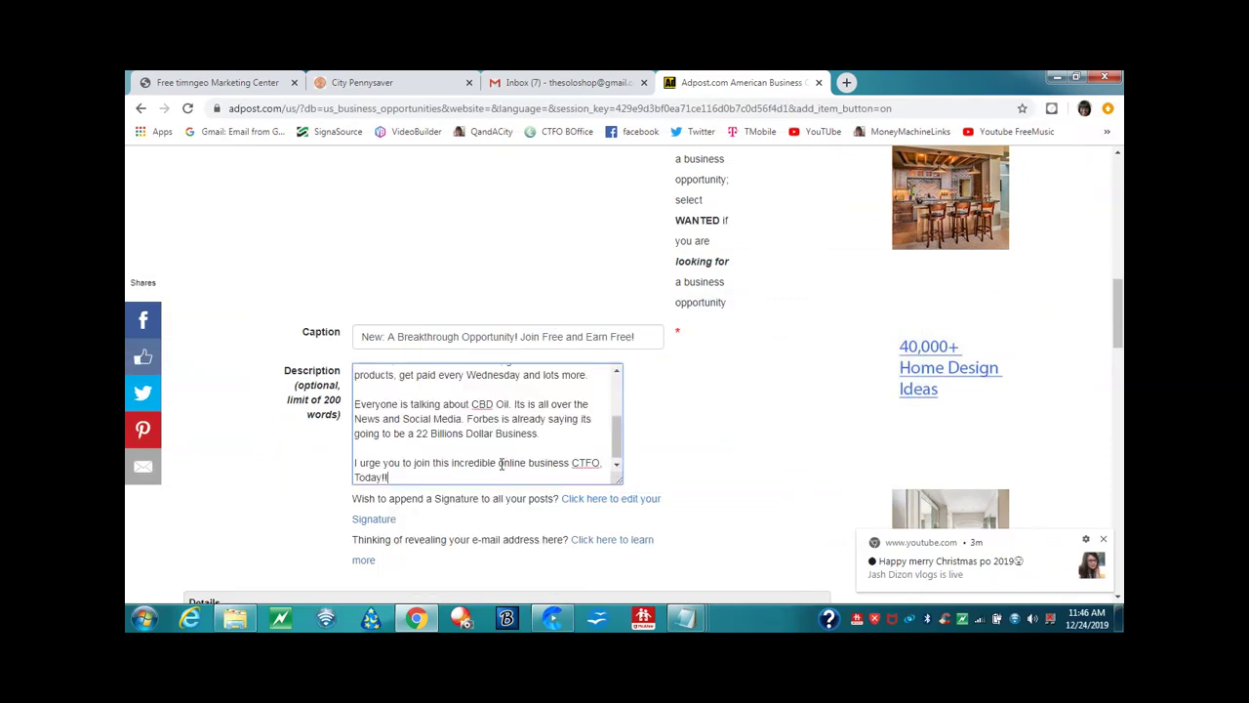
- Delete the blank line after 'Outcome!' so the first two sentences form one paragraph
{"action": "scroll", "coordinate": [508, 456], "scroll_direction": "up", "scroll_amount": 5}
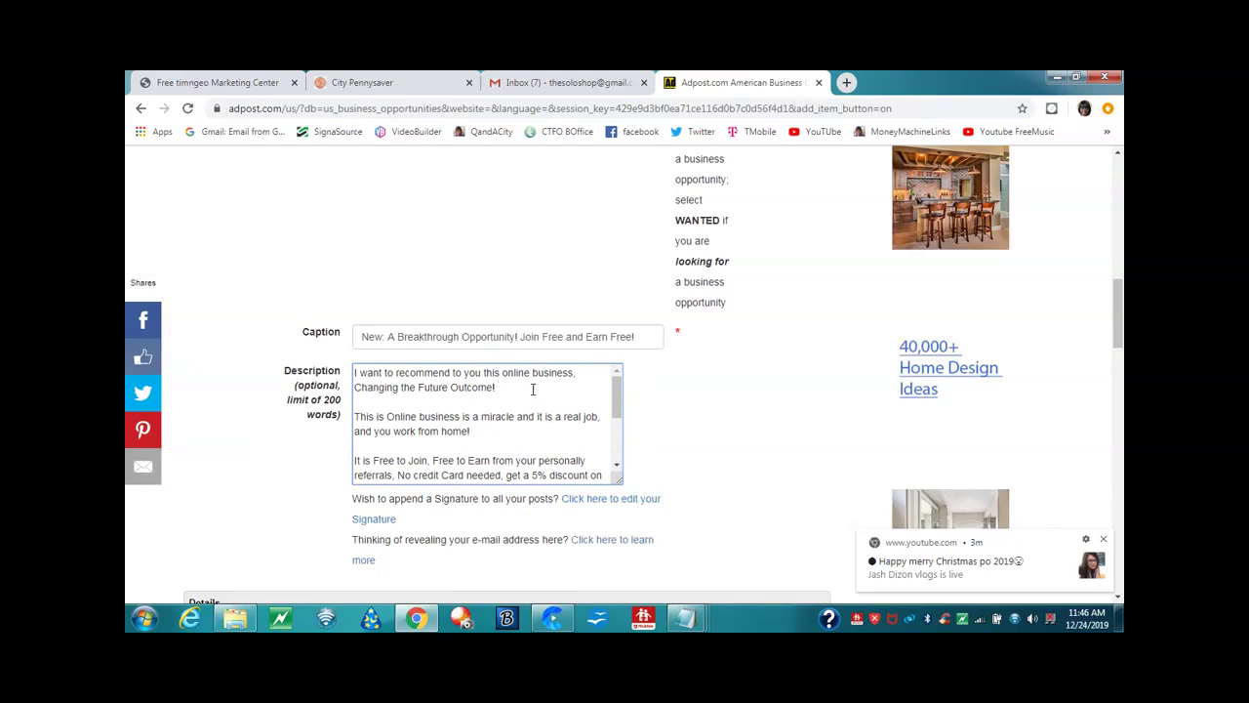
{"action": "key", "text": "Delete"}
{"action": "key", "text": "Delete"}
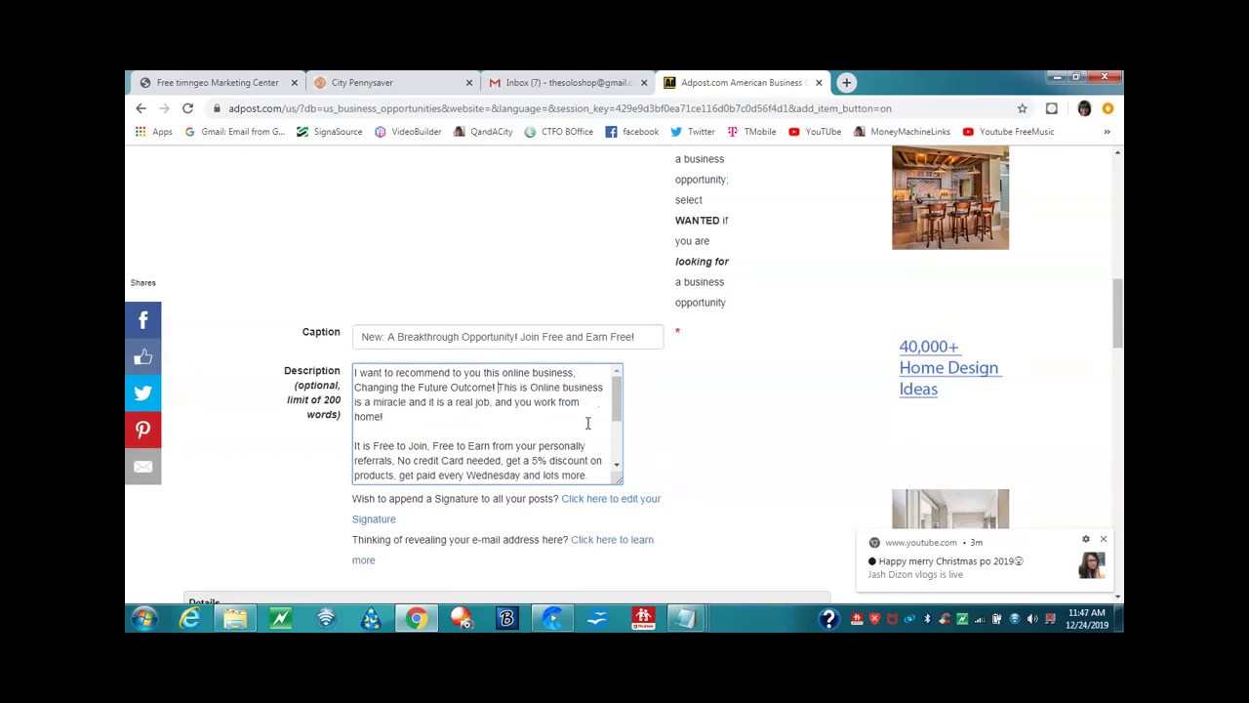
{"action": "left_click_drag", "start_coordinate": [618, 419], "coordinate": [635, 474]}
{"action": "scroll", "coordinate": [772, 441], "scroll_direction": "down", "scroll_amount": 3}
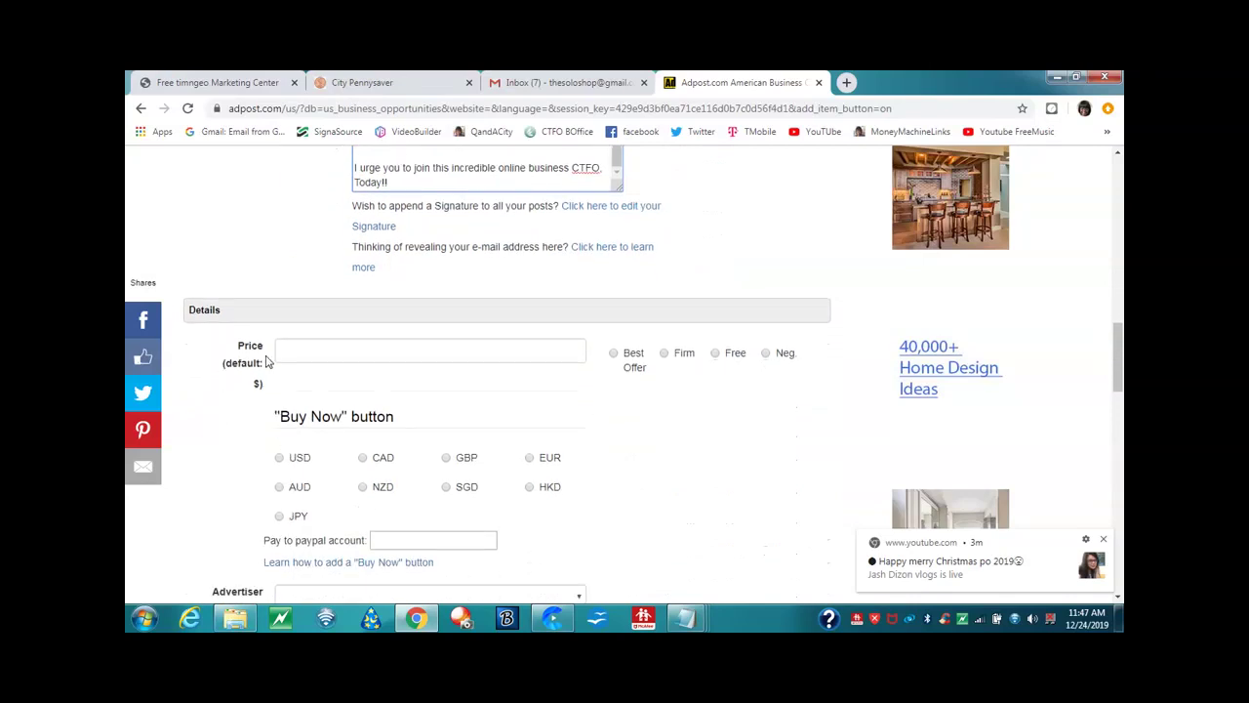
- Set the price option to Free and the advertiser type to Agent
{"action": "left_click", "coordinate": [716, 353]}
{"action": "scroll", "coordinate": [754, 411], "scroll_direction": "down", "scroll_amount": 2}
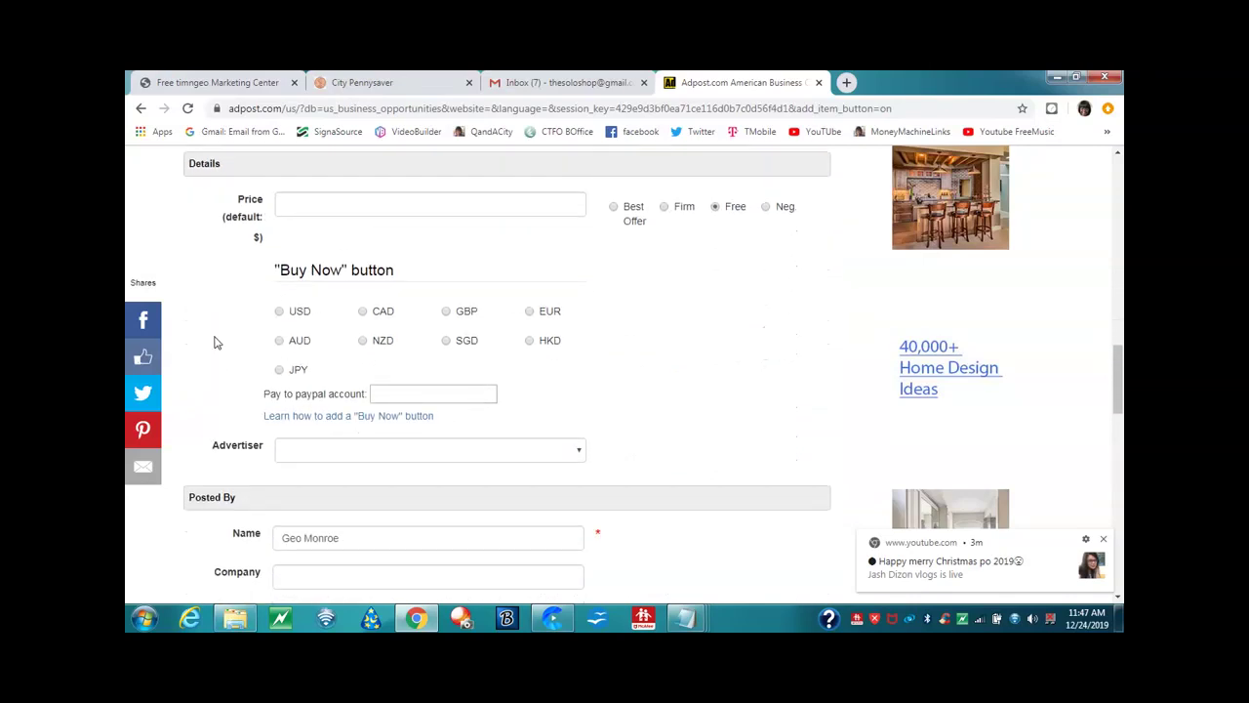
{"action": "scroll", "coordinate": [667, 419], "scroll_direction": "down", "scroll_amount": 2}
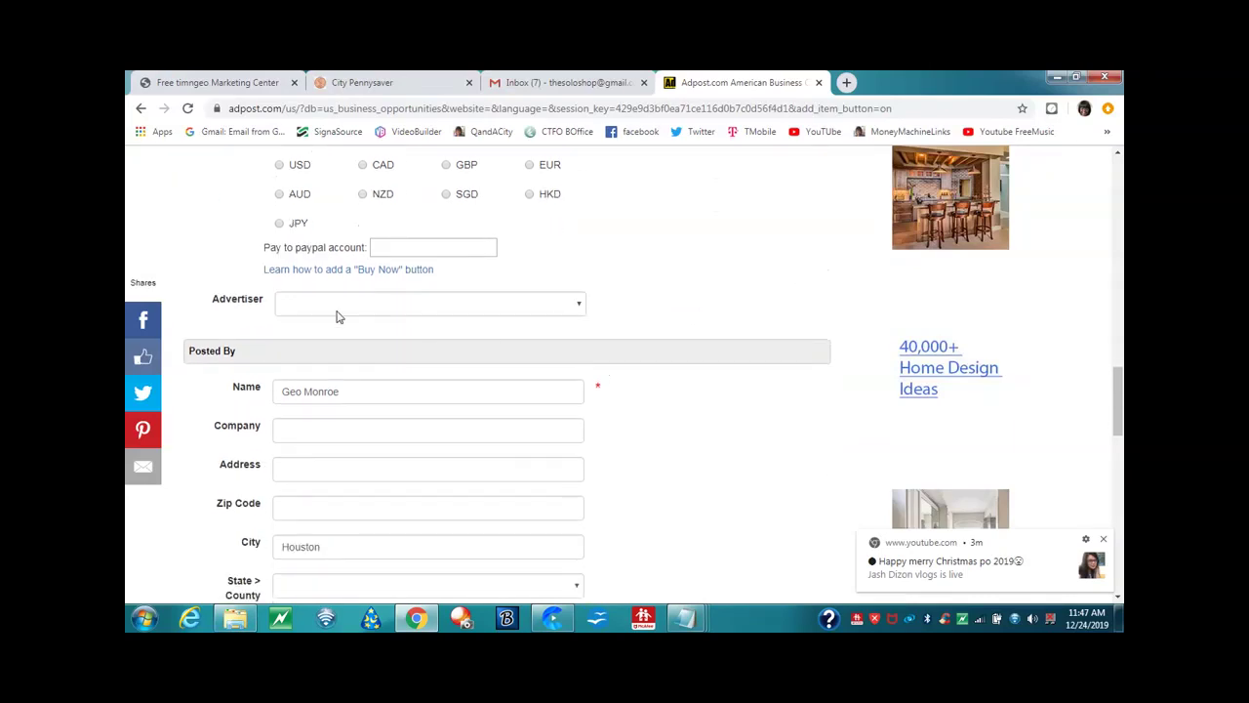
{"action": "left_click", "coordinate": [577, 308]}
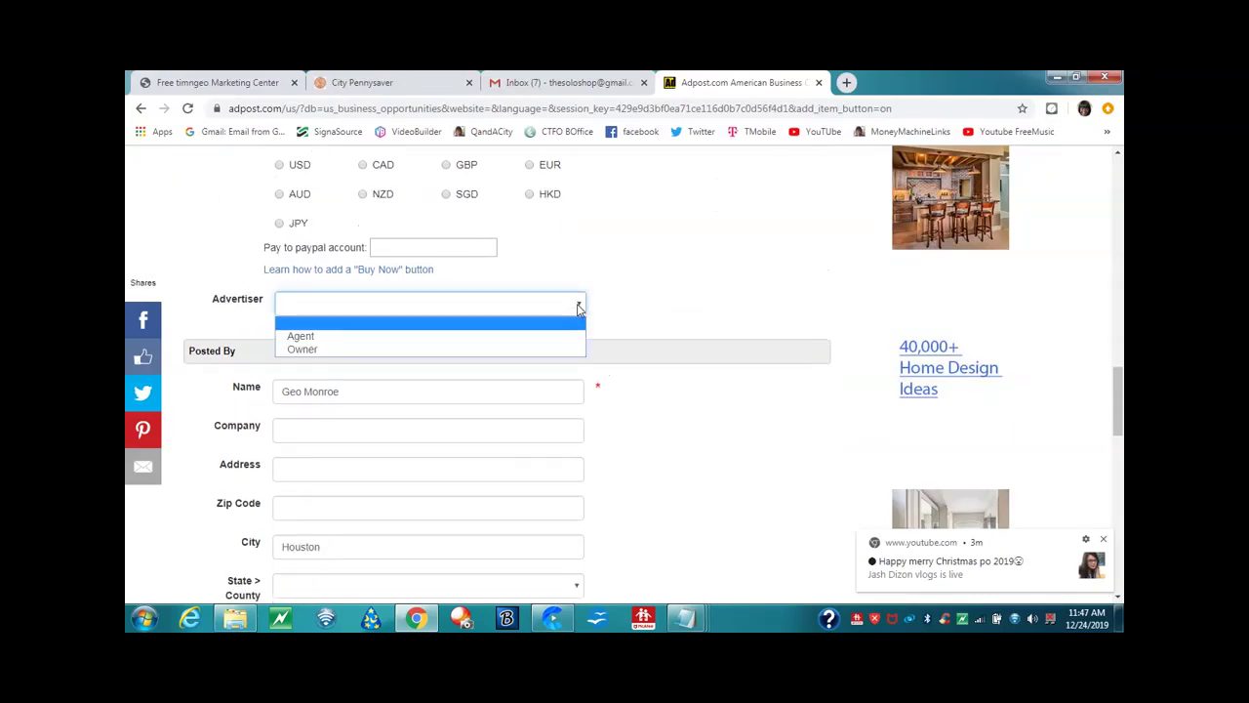
{"action": "left_click", "coordinate": [330, 337]}
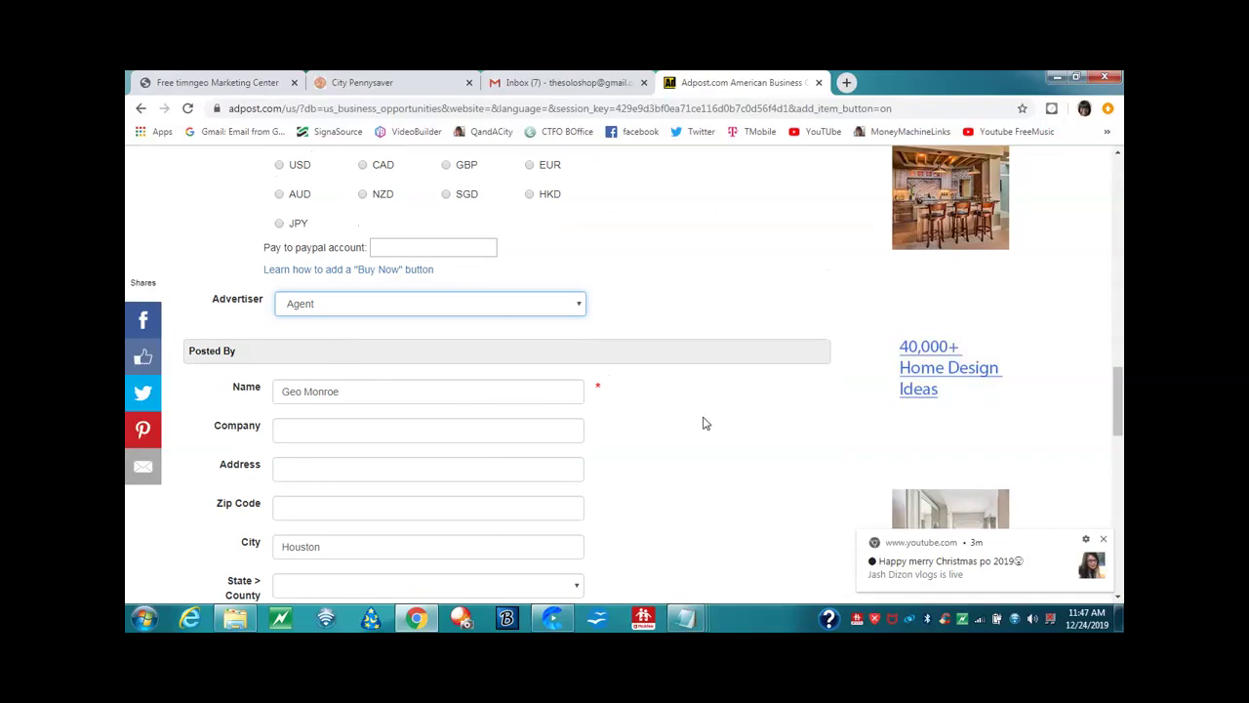
{"action": "scroll", "coordinate": [615, 408], "scroll_direction": "down", "scroll_amount": 2}
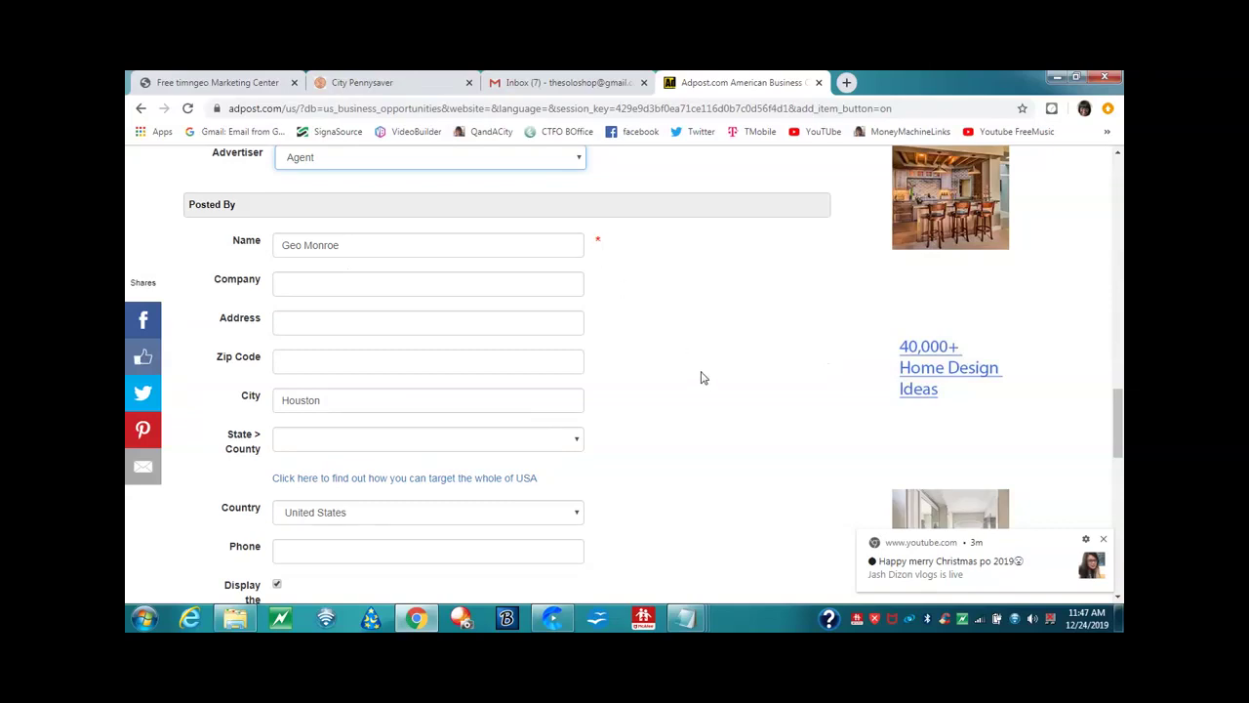
{"action": "scroll", "coordinate": [703, 380], "scroll_direction": "down", "scroll_amount": 2}
- Clear Houston from City, keep United States as Country, and hide address, zip code and phone
{"action": "double_click", "coordinate": [327, 254]}
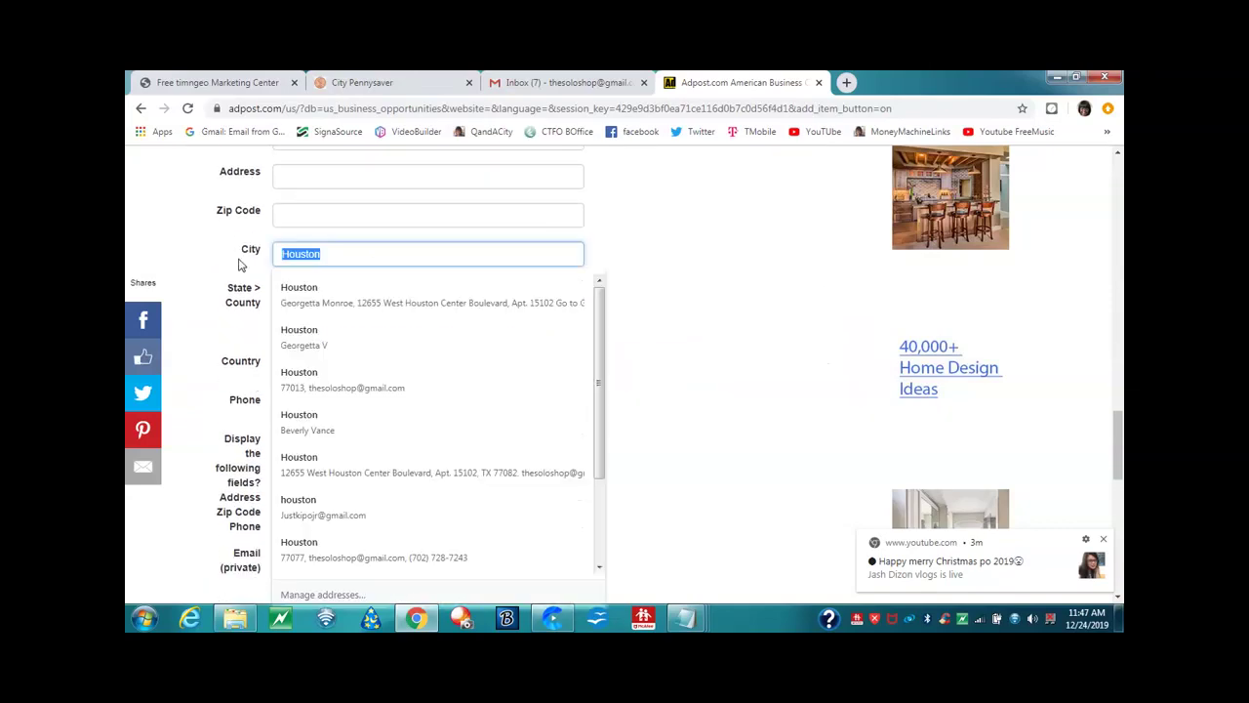
{"action": "key", "text": "BackSpace"}
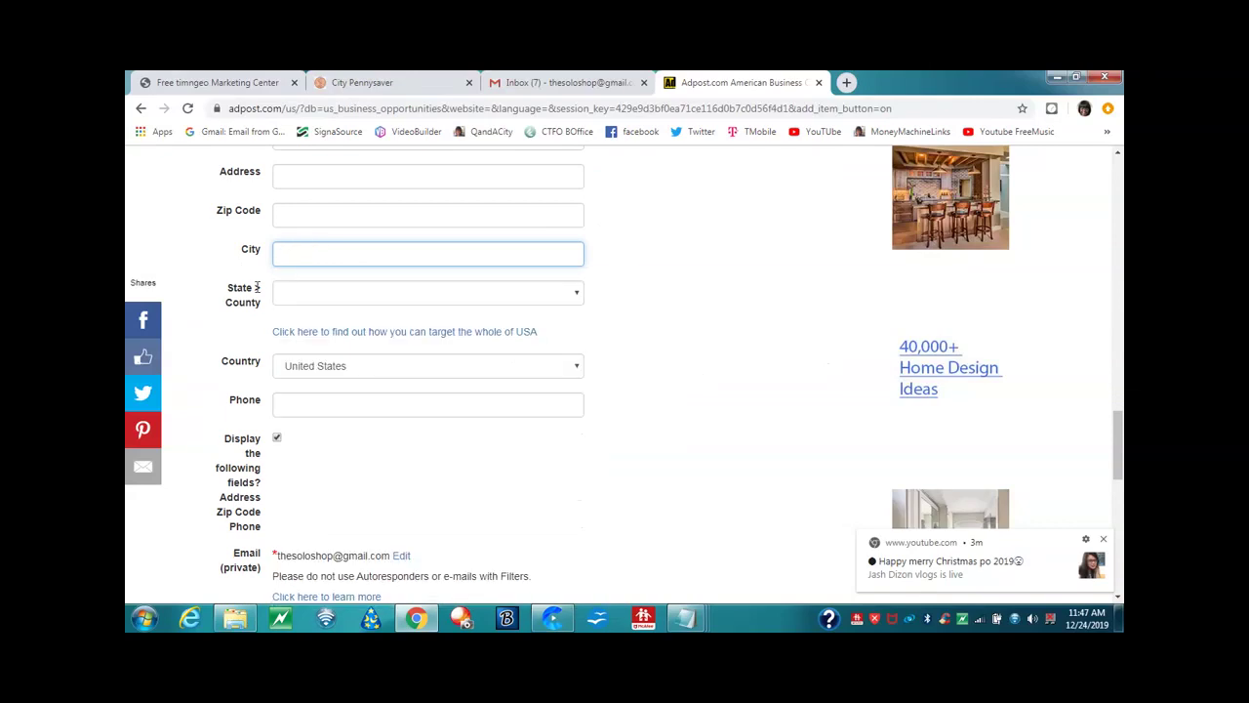
{"action": "scroll", "coordinate": [252, 306], "scroll_direction": "down", "scroll_amount": 2}
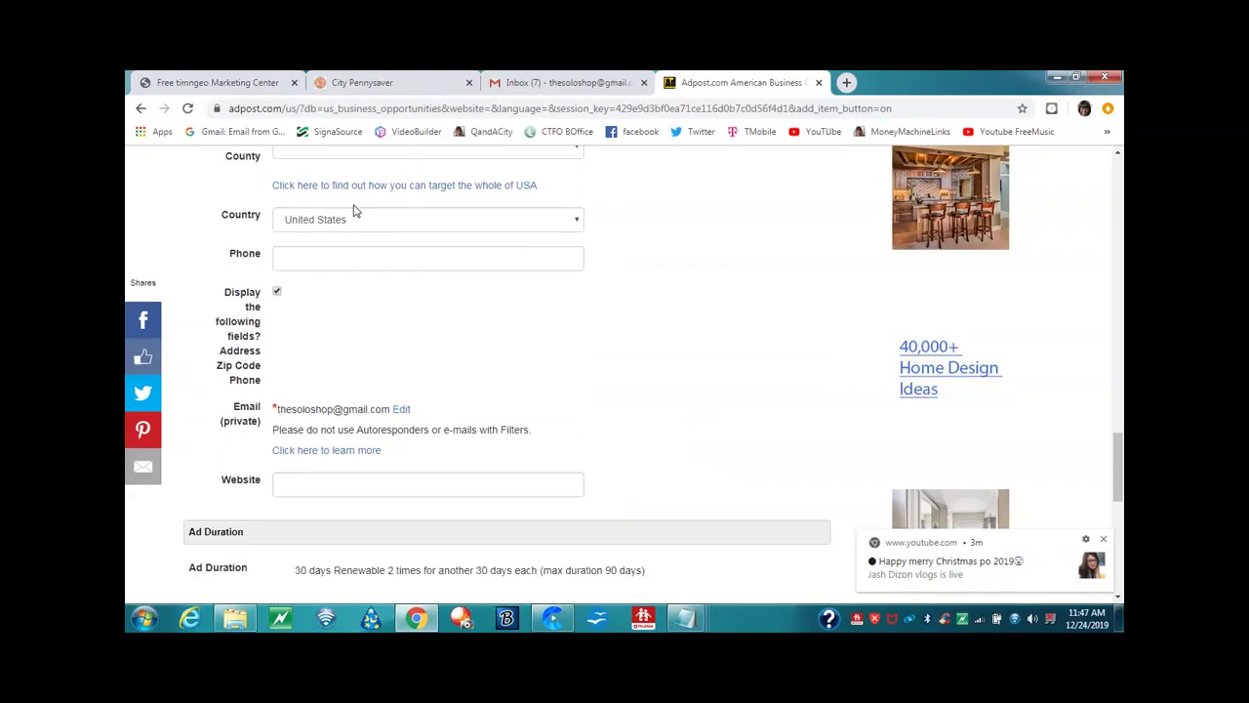
{"action": "left_click", "coordinate": [578, 225]}
{"action": "left_click", "coordinate": [578, 226]}
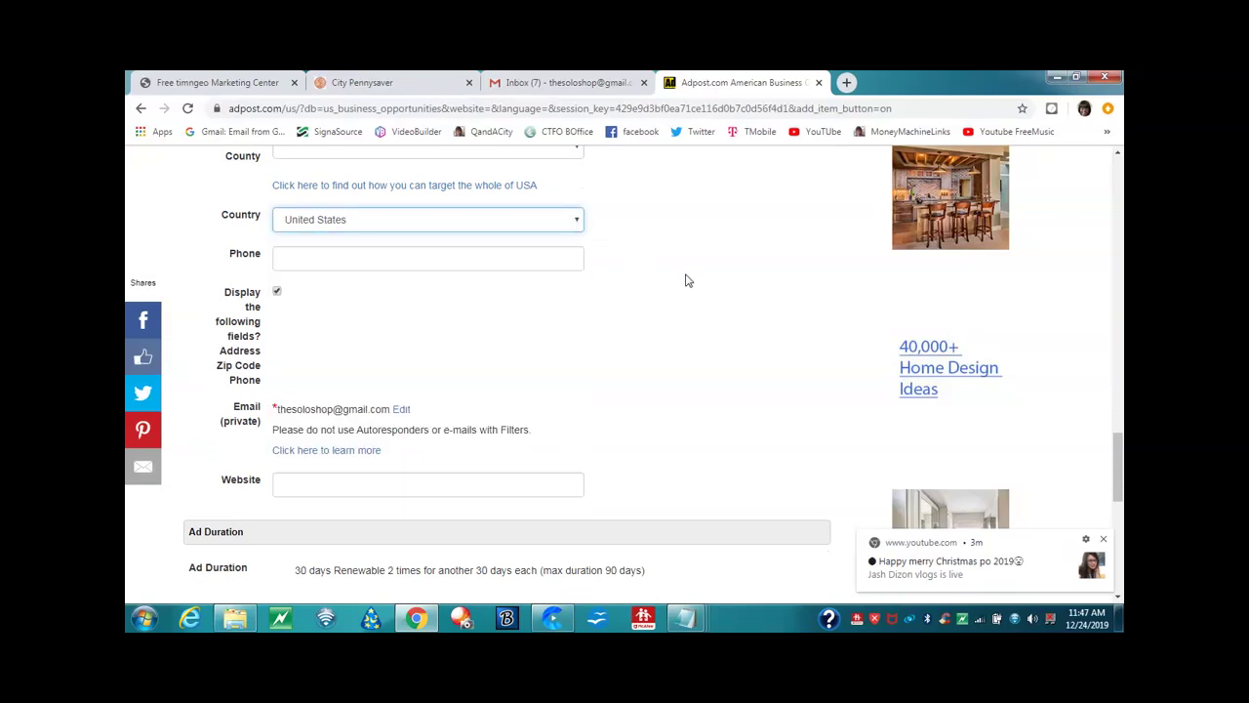
{"action": "scroll", "coordinate": [683, 279], "scroll_direction": "down", "scroll_amount": 1}
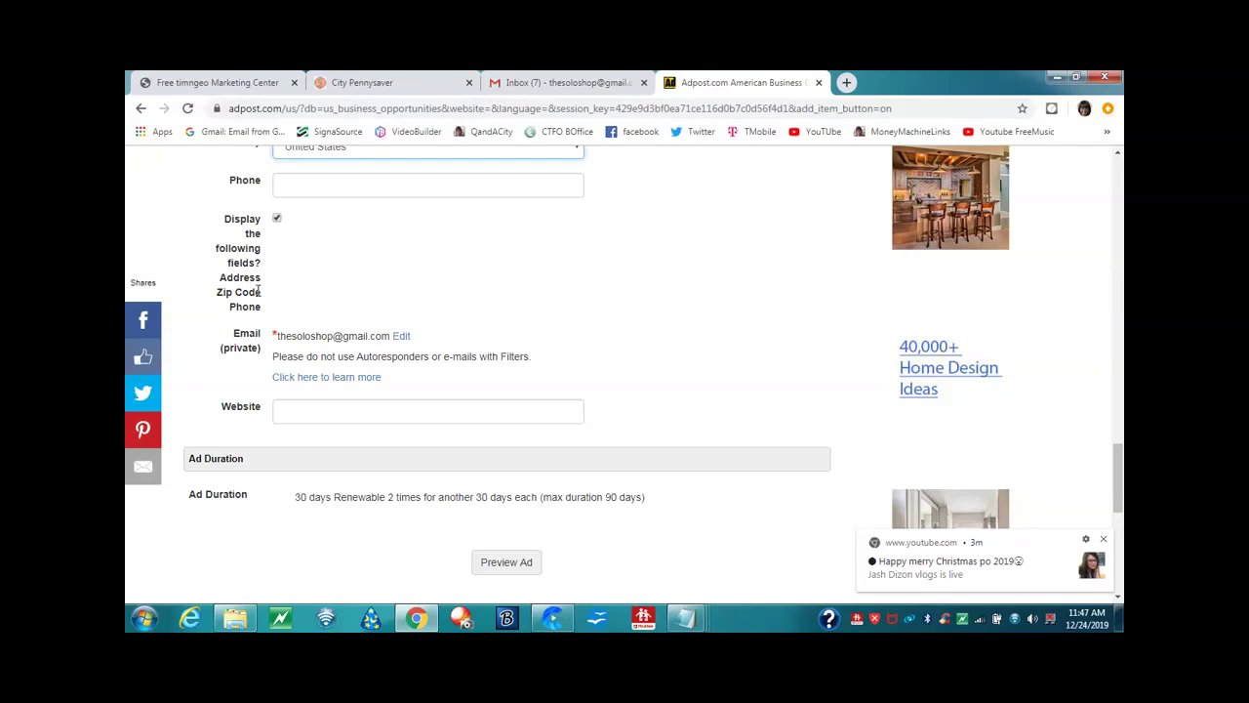
{"action": "left_click", "coordinate": [277, 219]}
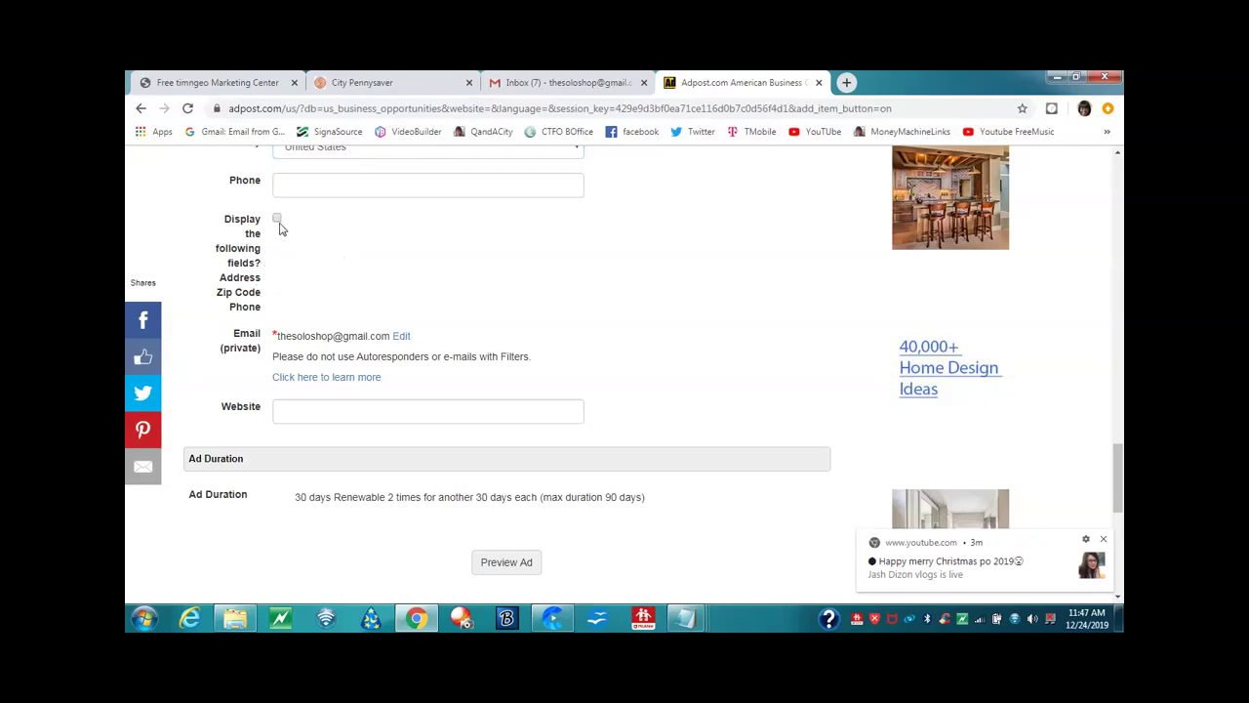
{"action": "scroll", "coordinate": [392, 252], "scroll_direction": "down", "scroll_amount": 1}
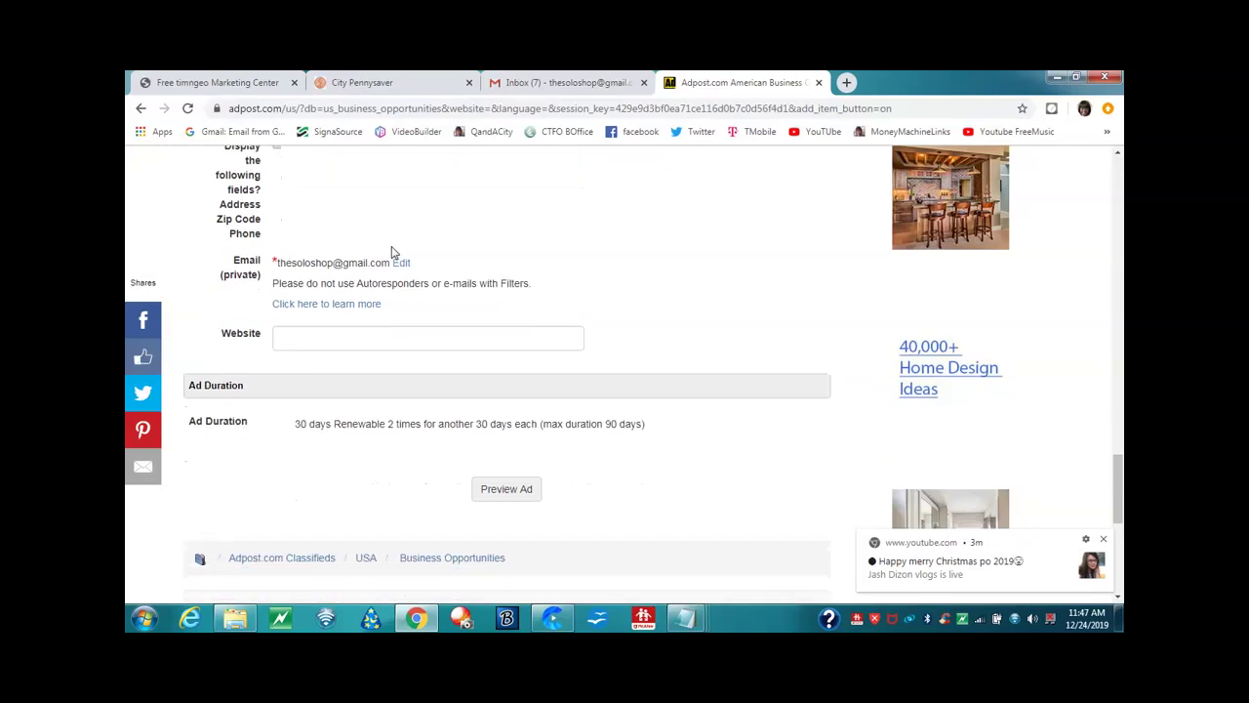
{"action": "left_click", "coordinate": [327, 332]}
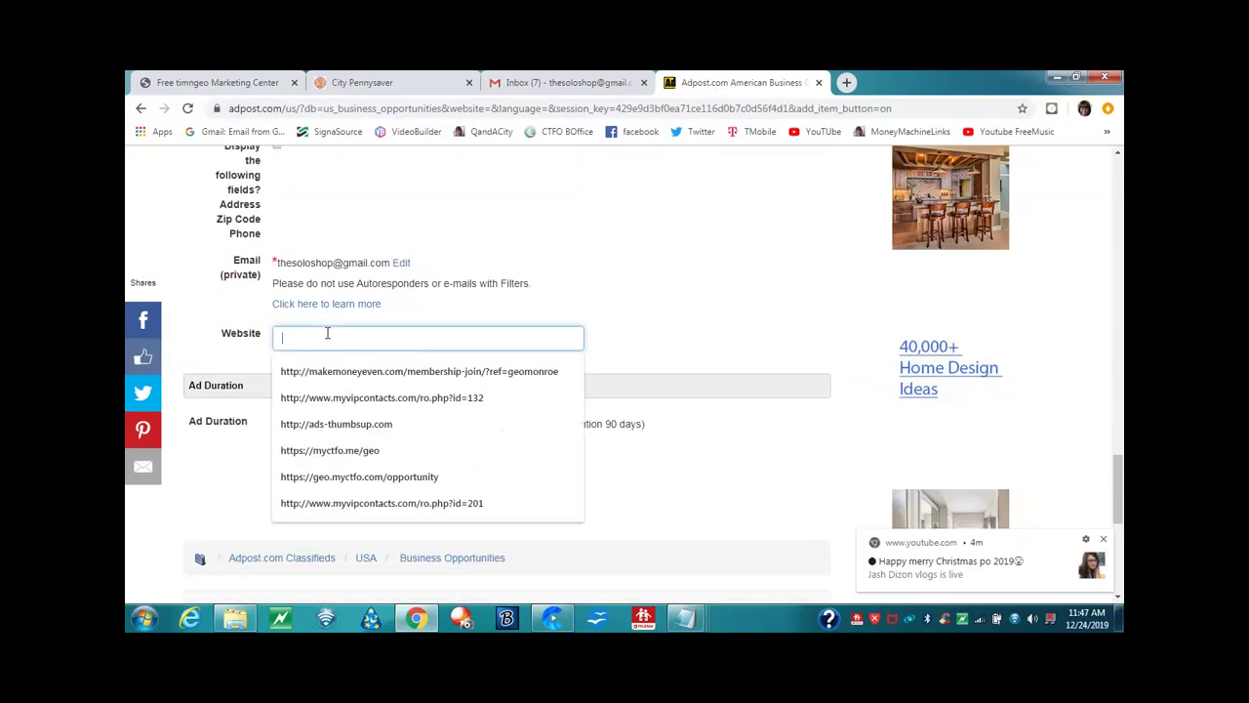
{"action": "left_click", "coordinate": [687, 618]}
{"action": "left_click", "coordinate": [720, 522]}
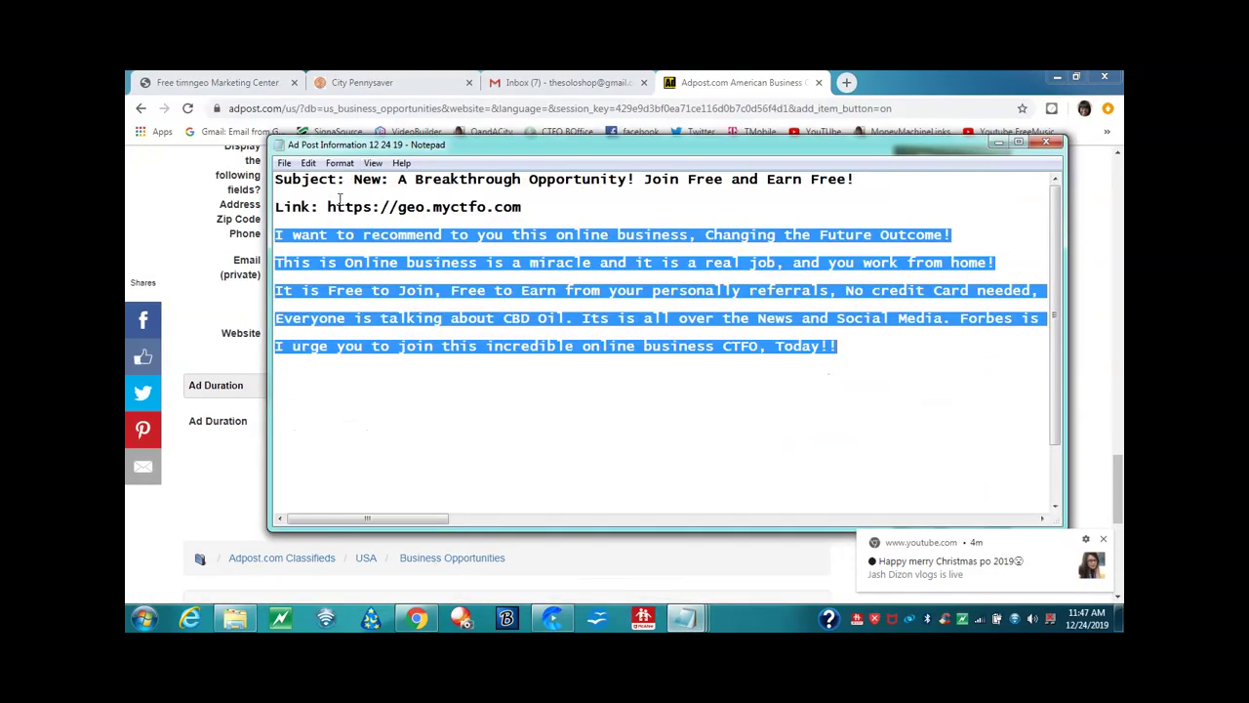
{"action": "left_click_drag", "start_coordinate": [329, 209], "coordinate": [531, 213]}
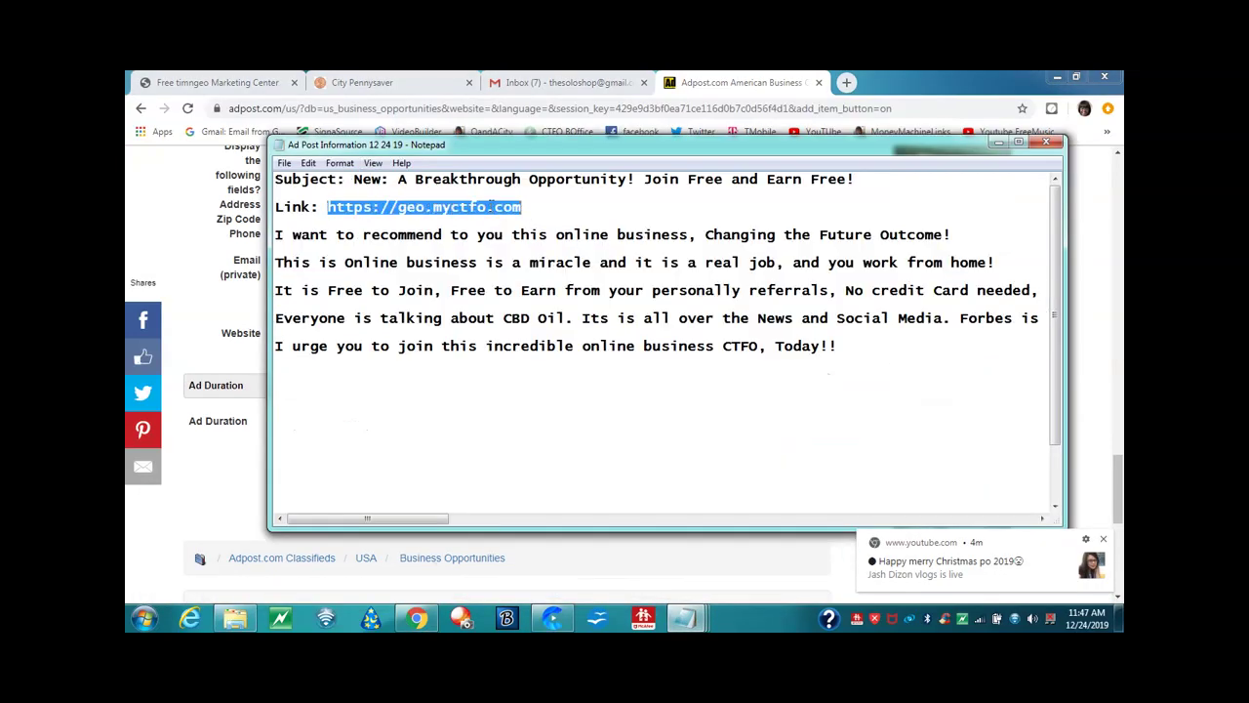
{"action": "right_click", "coordinate": [492, 201]}
{"action": "left_click", "coordinate": [546, 257]}
{"action": "left_click", "coordinate": [998, 142]}
{"action": "right_click", "coordinate": [330, 339]}
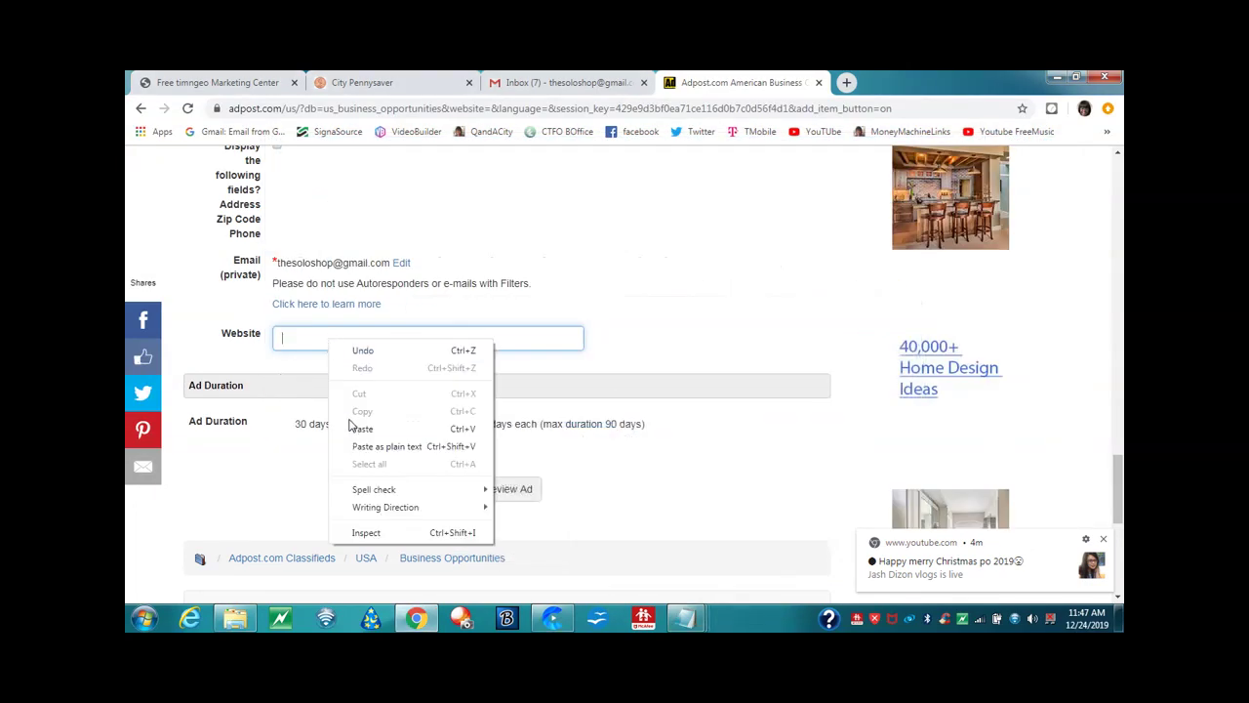
{"action": "left_click", "coordinate": [365, 428]}
{"action": "left_click", "coordinate": [631, 497]}
{"action": "left_click", "coordinate": [631, 496]}
{"action": "scroll", "coordinate": [632, 497], "scroll_direction": "up", "scroll_amount": 10}
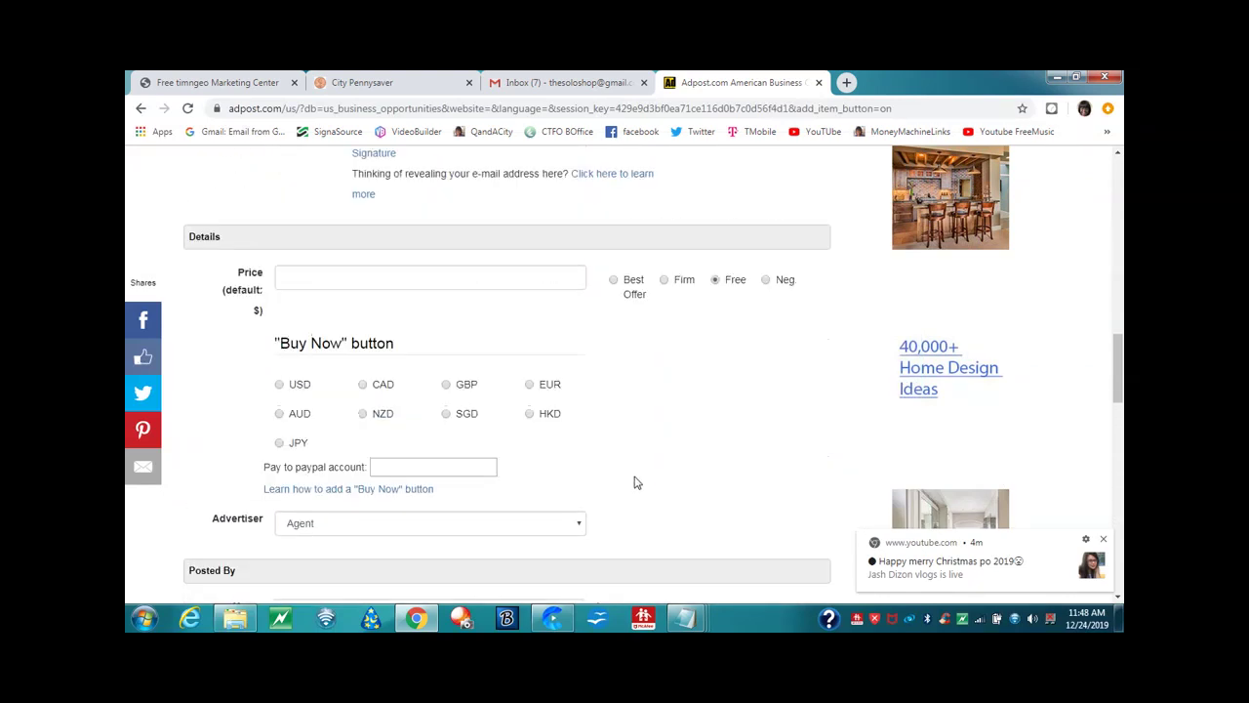
{"action": "scroll", "coordinate": [634, 482], "scroll_direction": "up", "scroll_amount": 3}
{"action": "scroll", "coordinate": [634, 482], "scroll_direction": "down", "scroll_amount": 10}
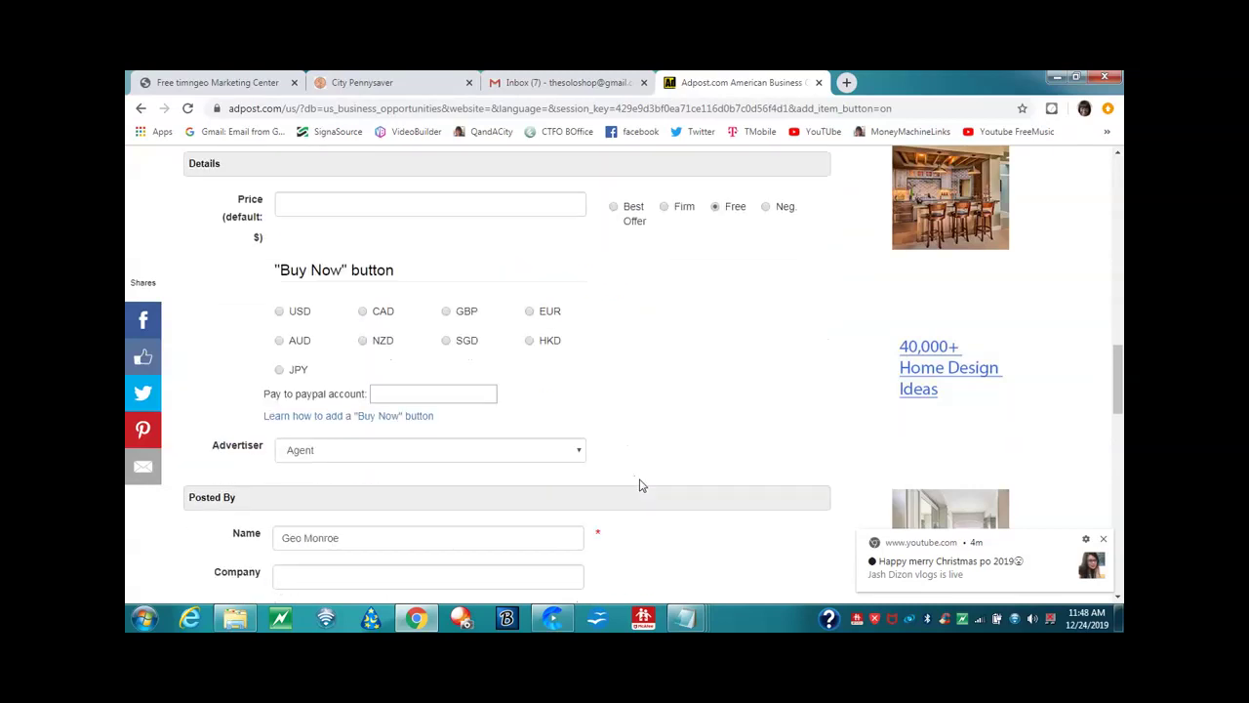
{"action": "scroll", "coordinate": [641, 485], "scroll_direction": "down", "scroll_amount": 2}
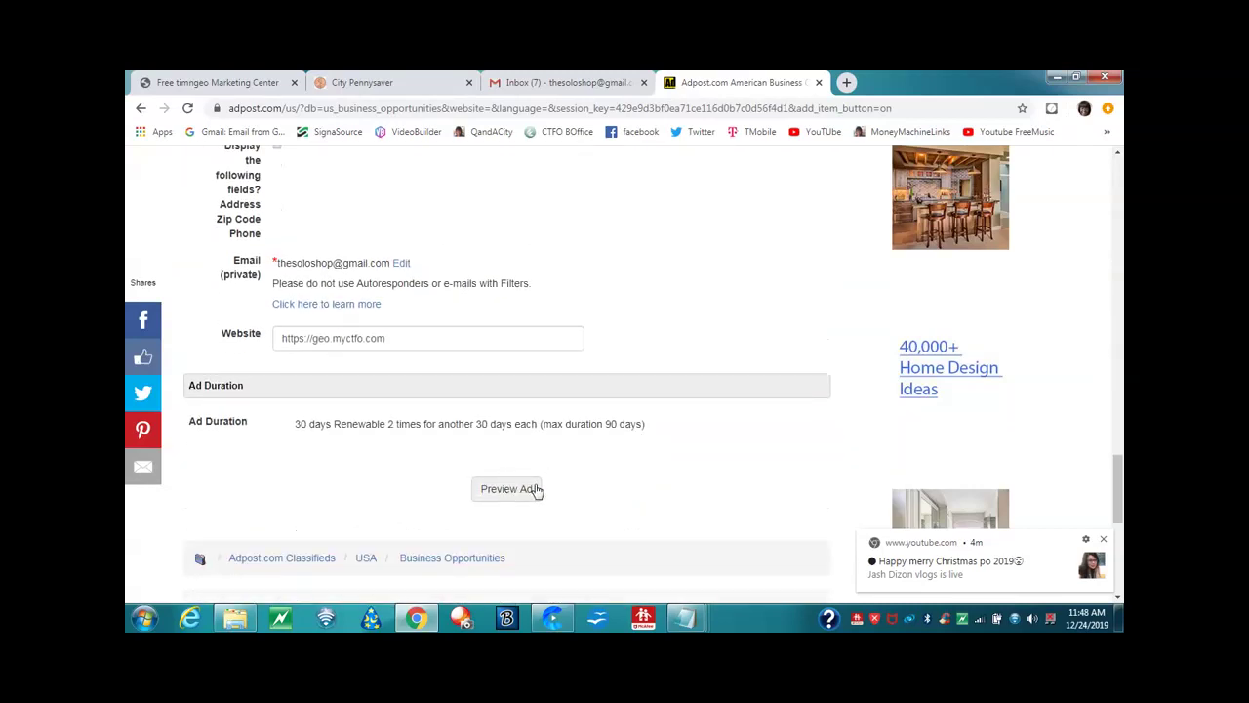
{"action": "left_click", "coordinate": [502, 491]}
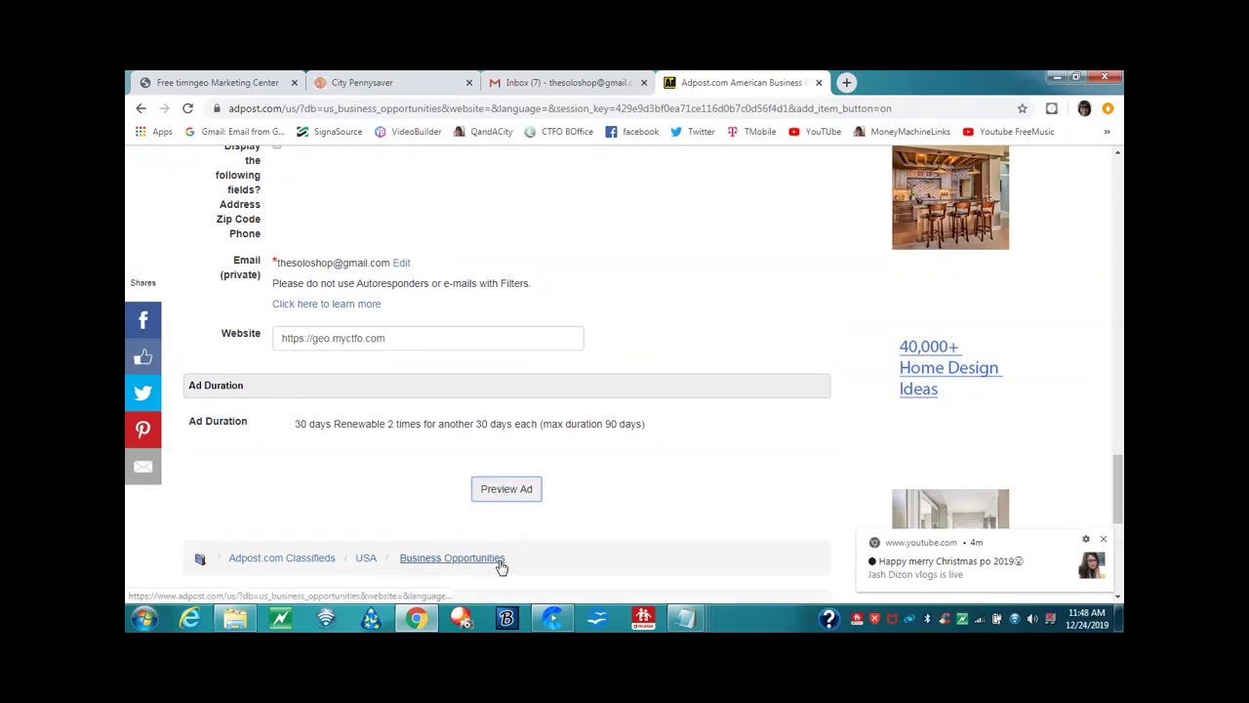
{"action": "left_click", "coordinate": [508, 490]}
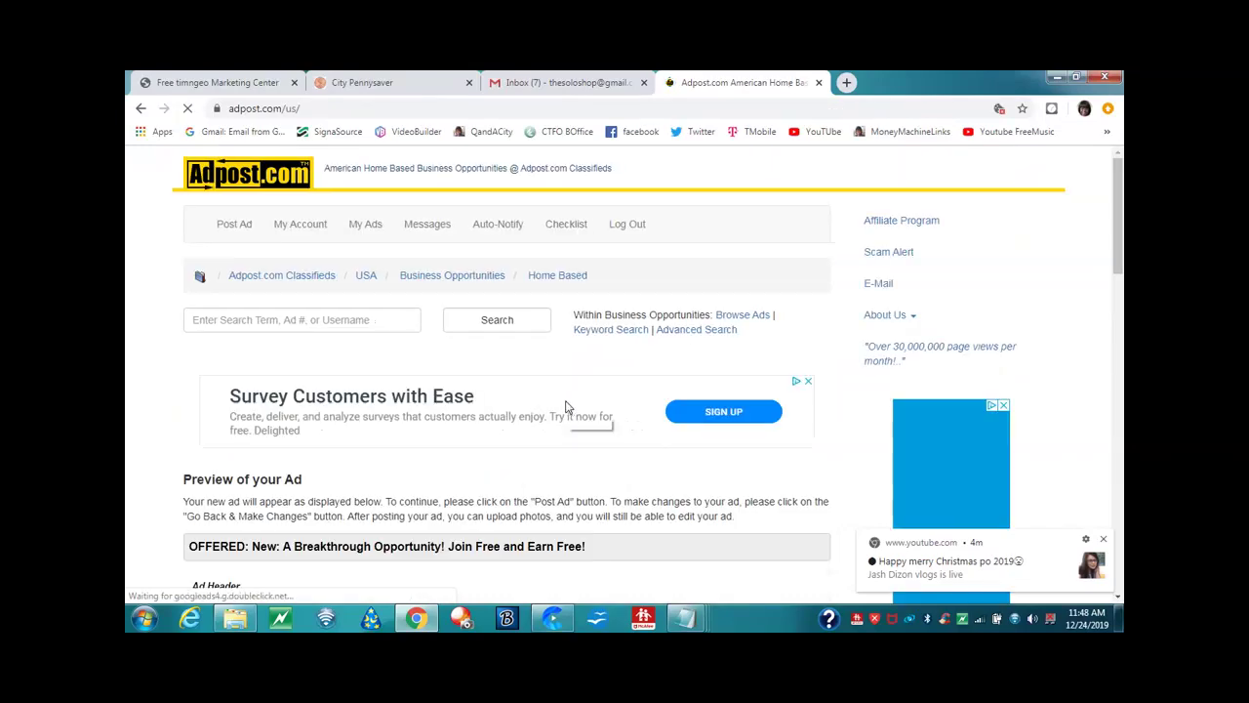
{"action": "scroll", "coordinate": [566, 406], "scroll_direction": "down", "scroll_amount": 2}
{"action": "scroll", "coordinate": [565, 406], "scroll_direction": "down", "scroll_amount": 1}
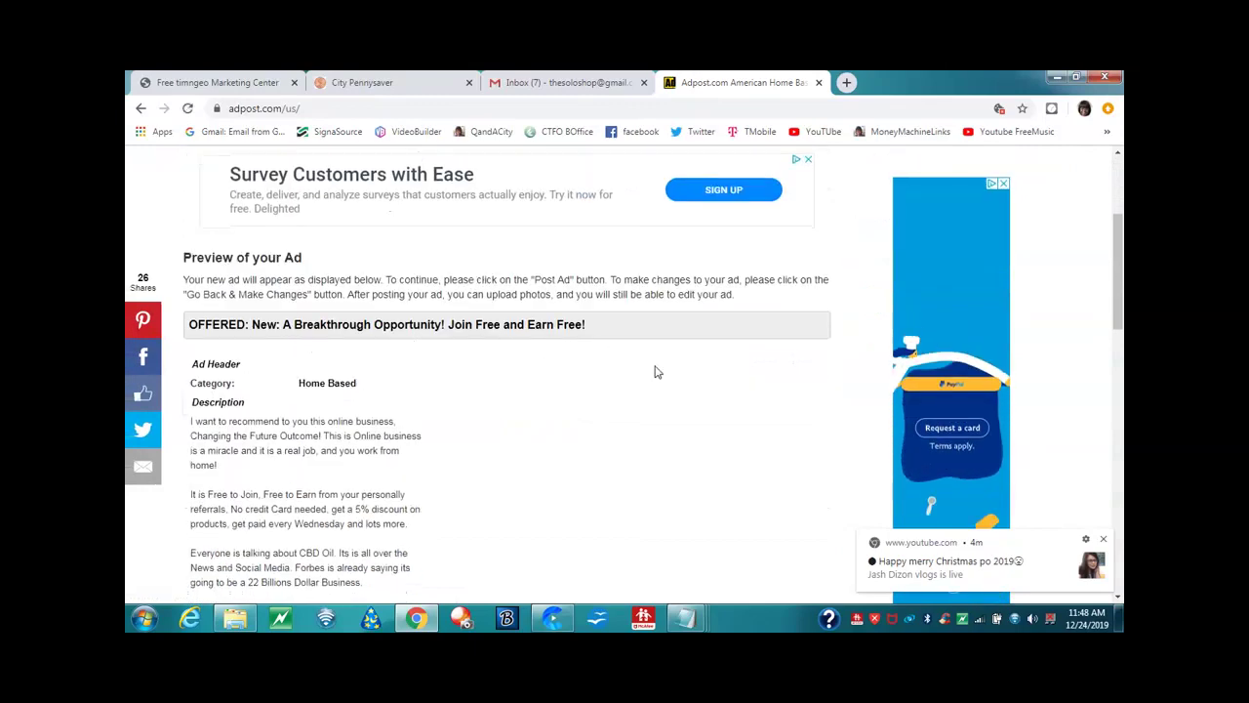
{"action": "scroll", "coordinate": [655, 368], "scroll_direction": "down", "scroll_amount": 2}
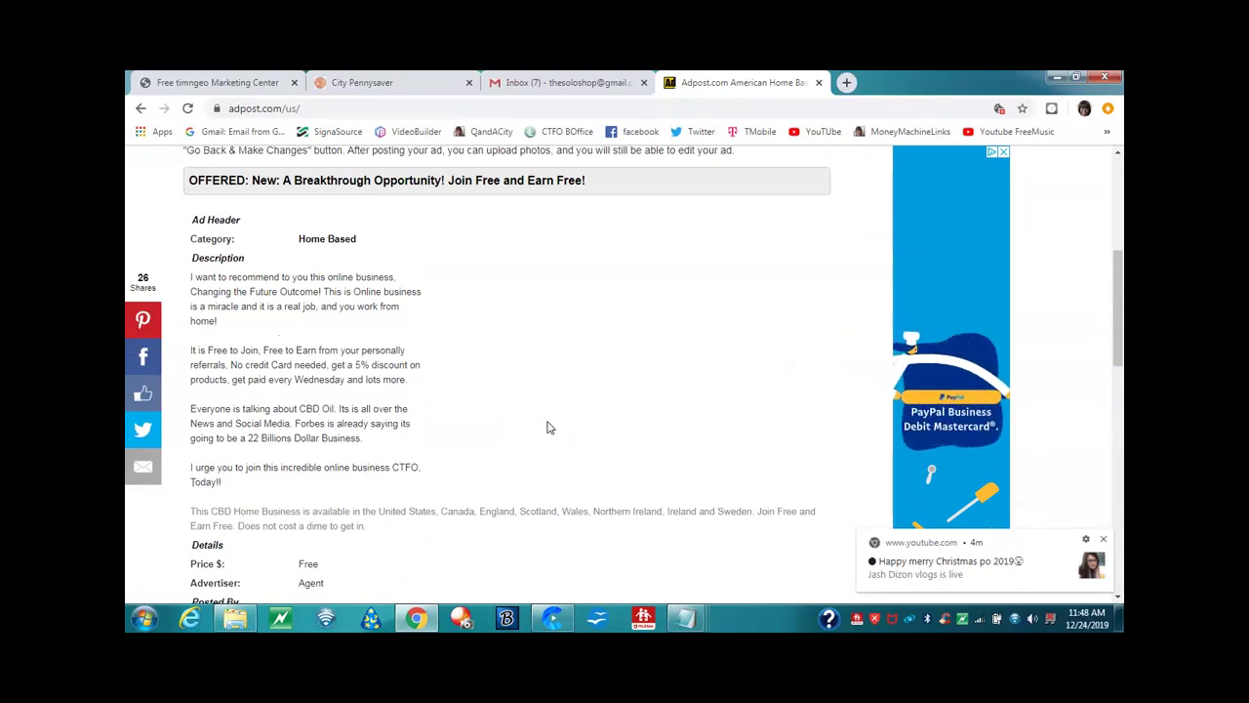
{"action": "scroll", "coordinate": [547, 426], "scroll_direction": "down", "scroll_amount": 2}
{"action": "scroll", "coordinate": [547, 427], "scroll_direction": "down", "scroll_amount": 1}
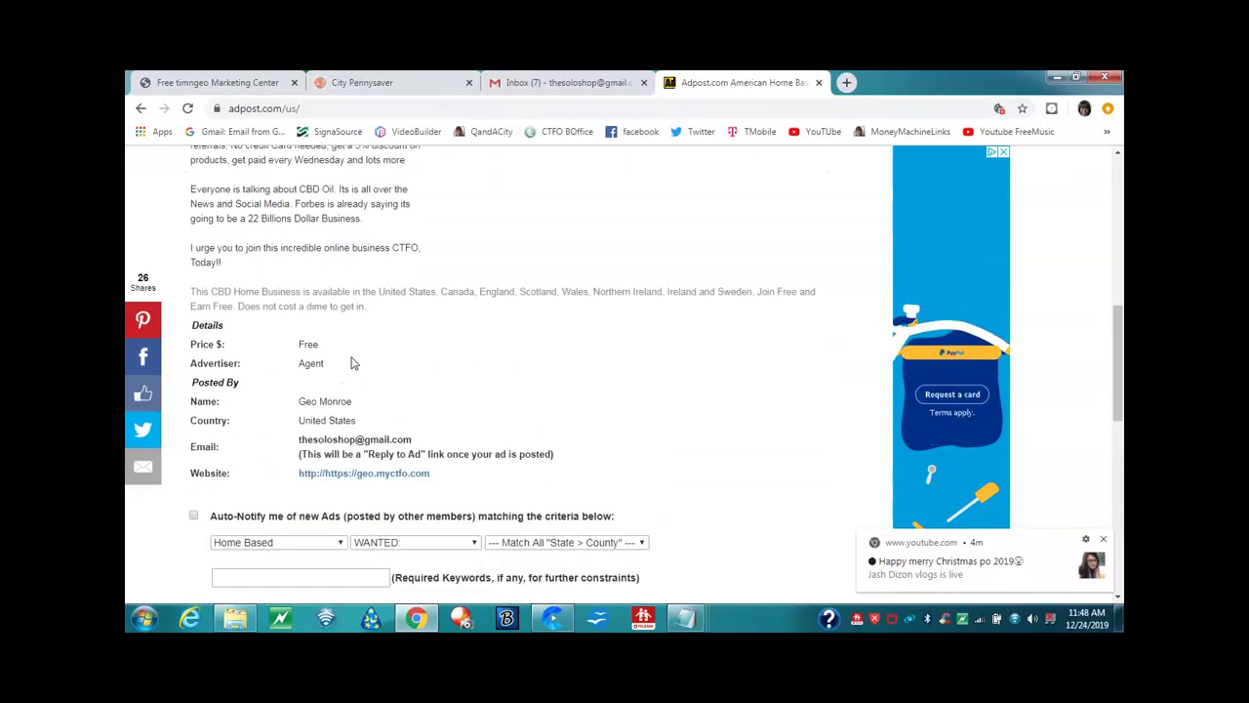
{"action": "scroll", "coordinate": [626, 398], "scroll_direction": "down", "scroll_amount": 2}
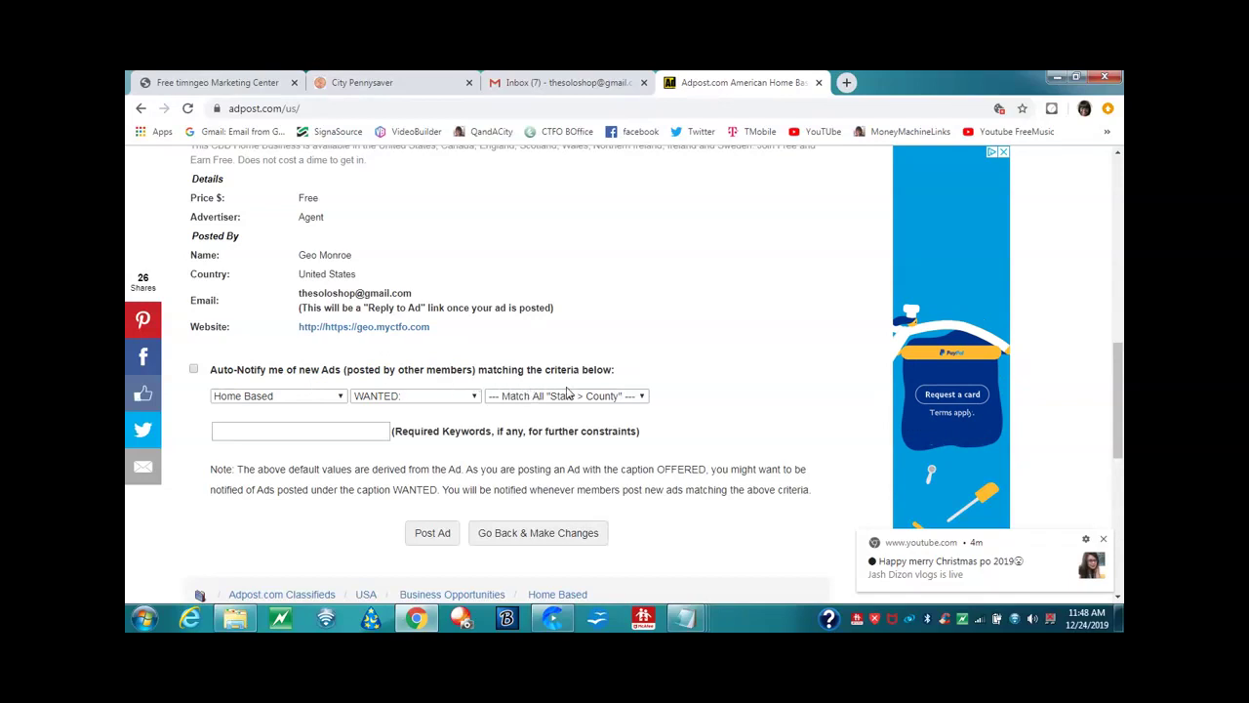
{"action": "scroll", "coordinate": [711, 392], "scroll_direction": "down", "scroll_amount": 3}
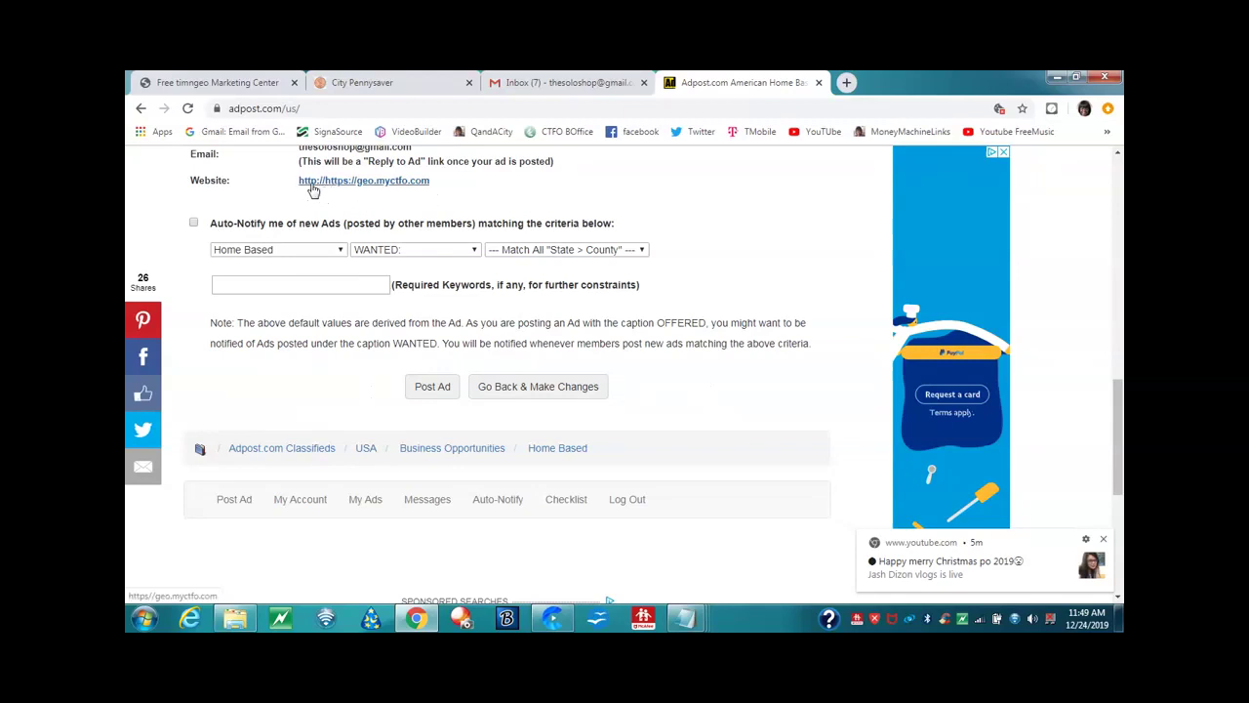
- Return to the ad's edit form and delete the leading 'http' from the Website field
{"action": "left_click", "coordinate": [517, 386]}
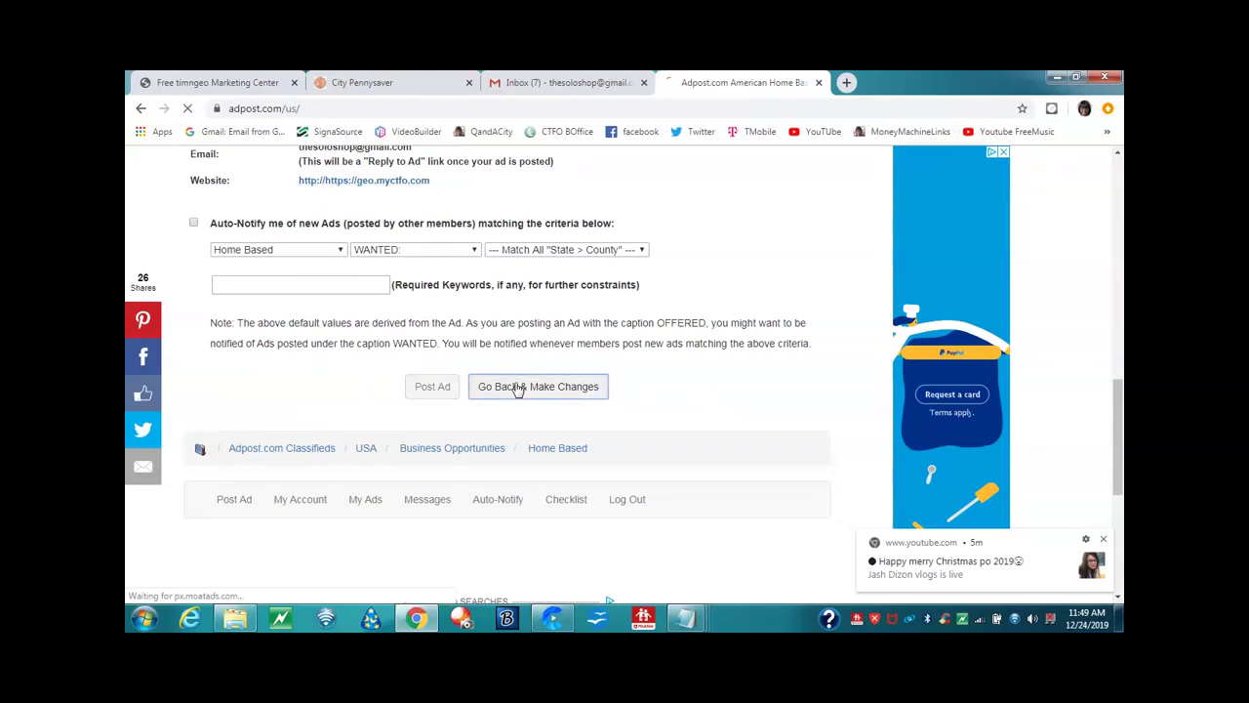
{"action": "scroll", "coordinate": [293, 396], "scroll_direction": "down", "scroll_amount": 3}
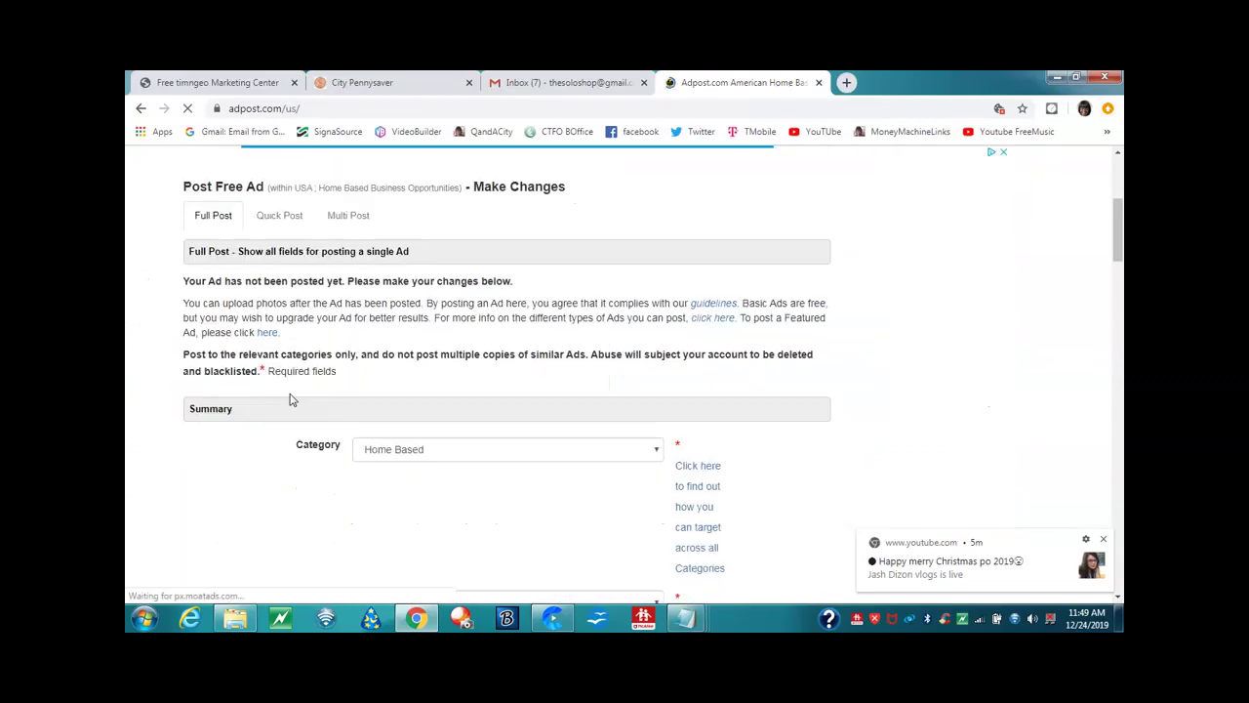
{"action": "scroll", "coordinate": [289, 398], "scroll_direction": "down", "scroll_amount": 4}
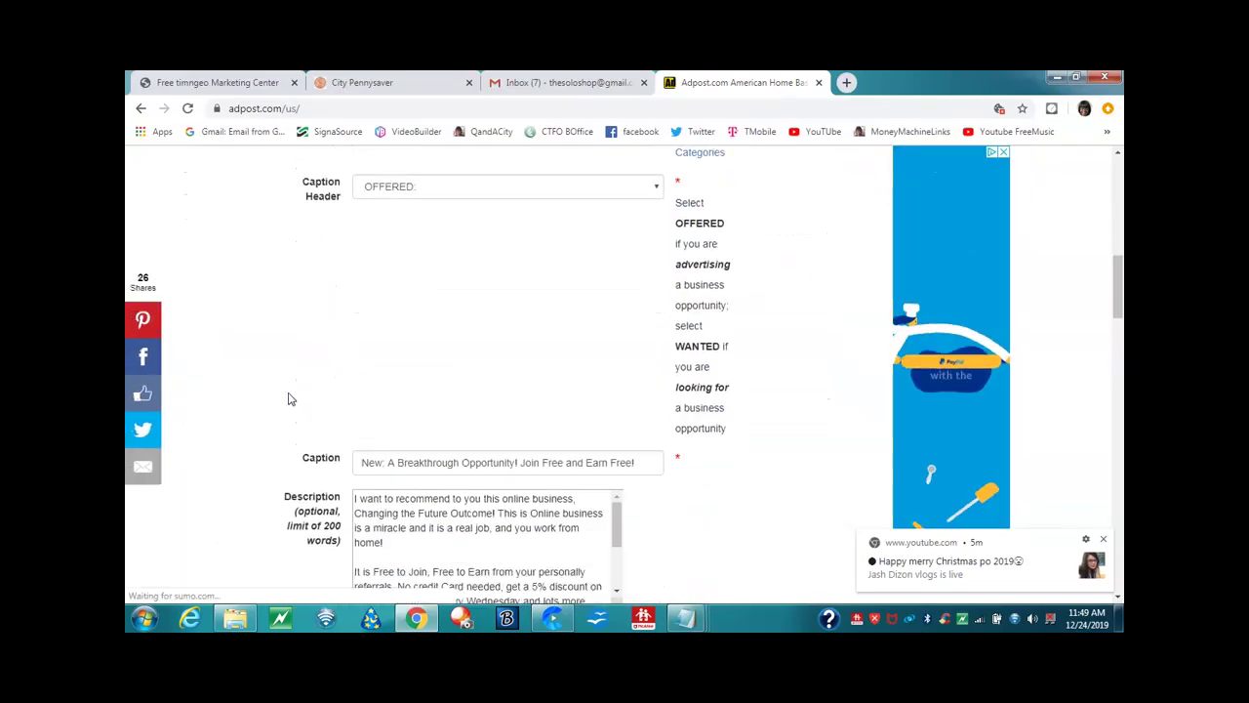
{"action": "scroll", "coordinate": [289, 398], "scroll_direction": "down", "scroll_amount": 3}
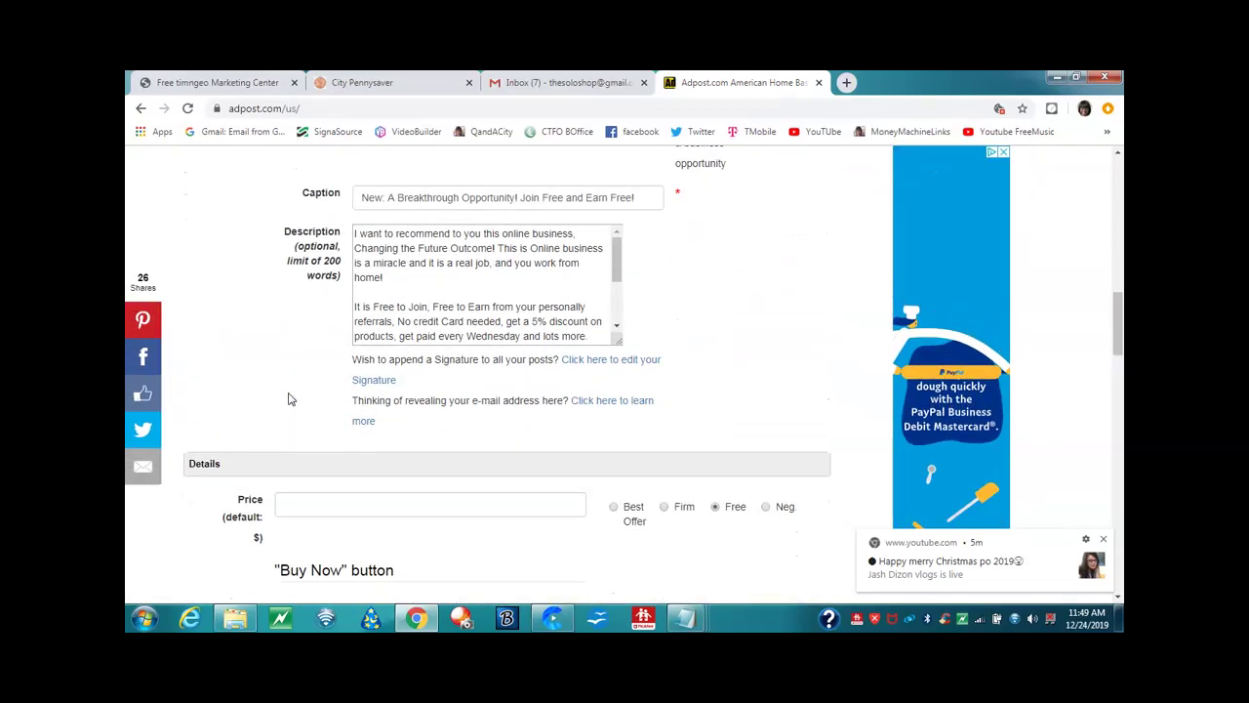
{"action": "scroll", "coordinate": [289, 398], "scroll_direction": "down", "scroll_amount": 4}
{"action": "scroll", "coordinate": [289, 398], "scroll_direction": "down", "scroll_amount": 7}
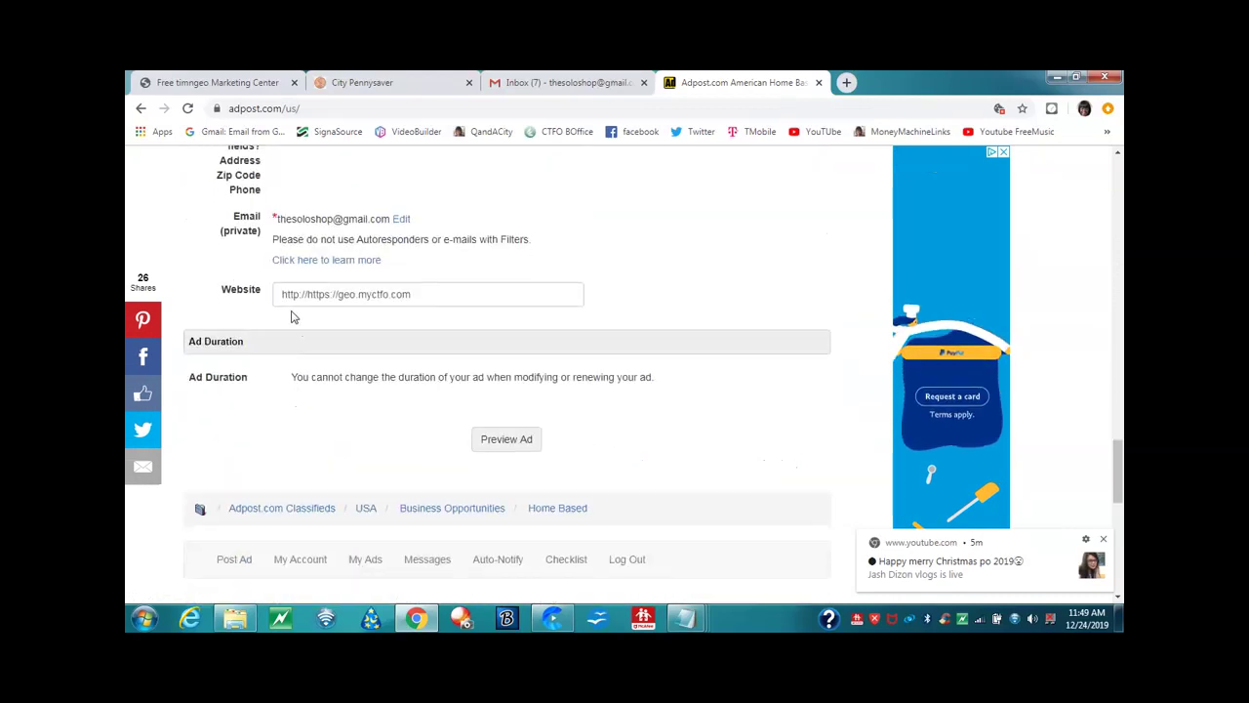
{"action": "left_click", "coordinate": [282, 295]}
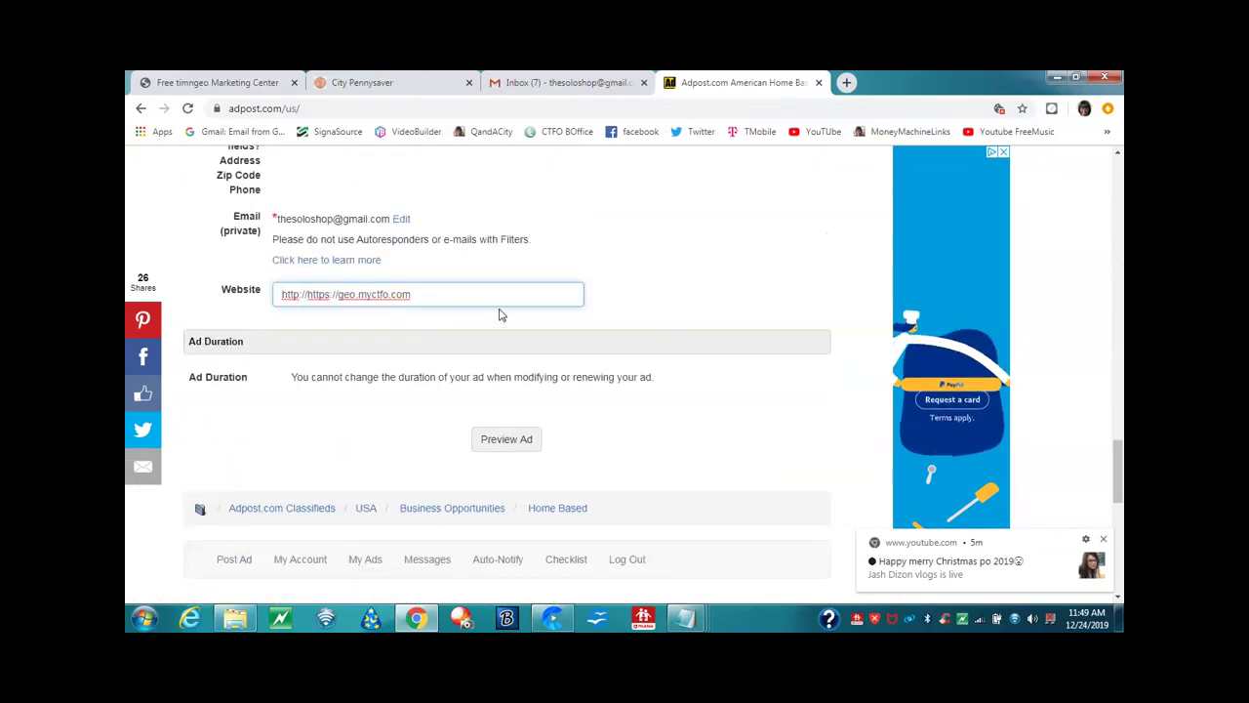
{"action": "key", "text": "Delete"}
{"action": "key", "text": "Delete"}
{"action": "key", "text": "Delete"}
{"action": "key", "text": "Delete"}
{"action": "key", "text": "Delete"}
{"action": "key", "text": "Delete"}
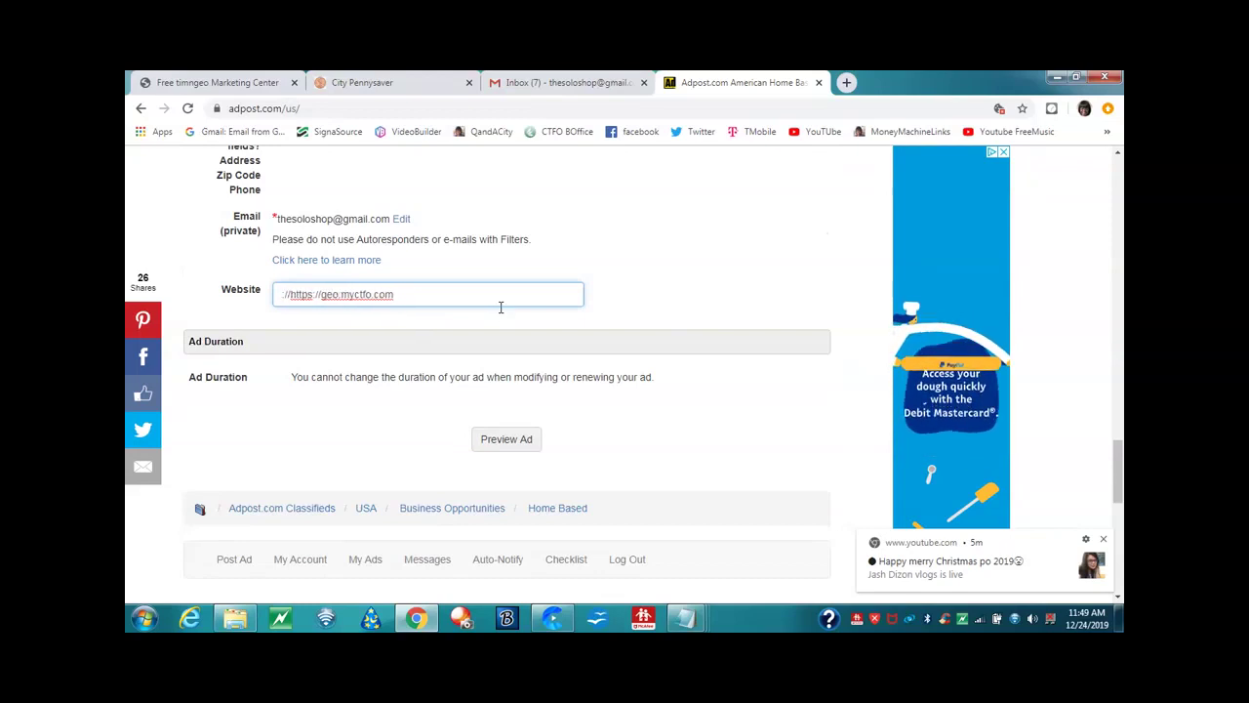
{"action": "key", "text": "Delete"}
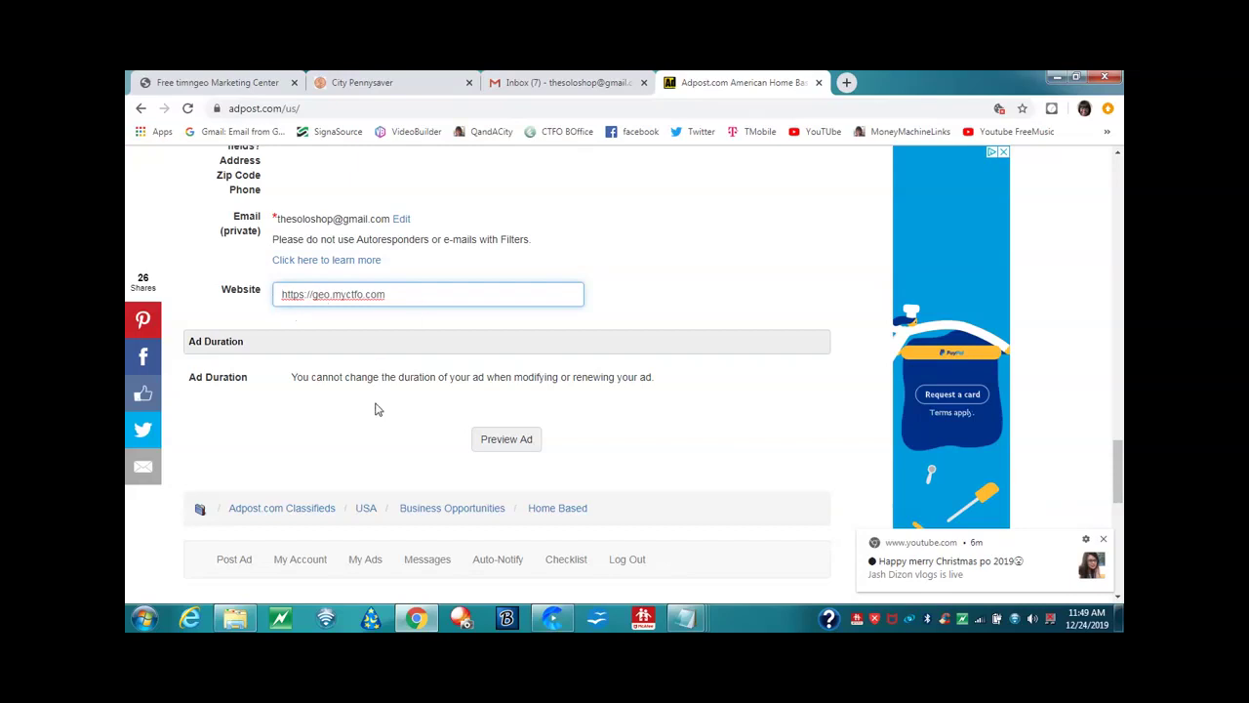
{"action": "left_click", "coordinate": [511, 441]}
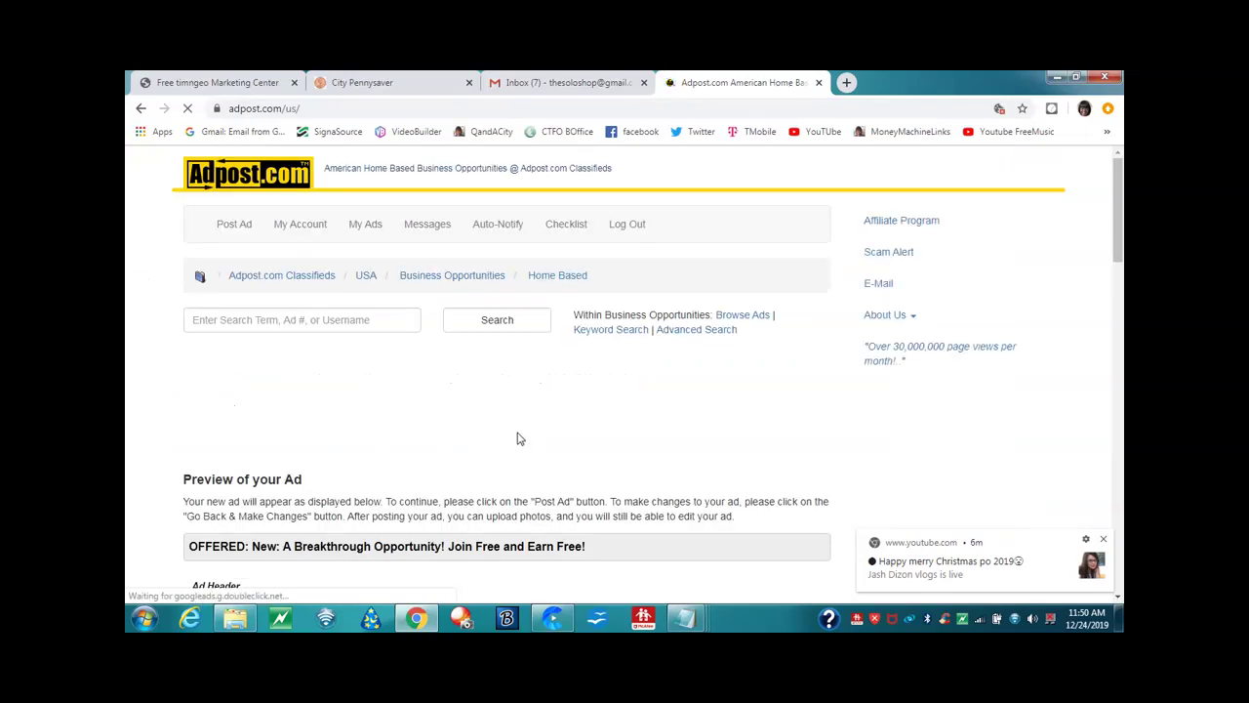
{"action": "scroll", "coordinate": [518, 438], "scroll_direction": "down", "scroll_amount": 2}
{"action": "scroll", "coordinate": [517, 439], "scroll_direction": "down", "scroll_amount": 4}
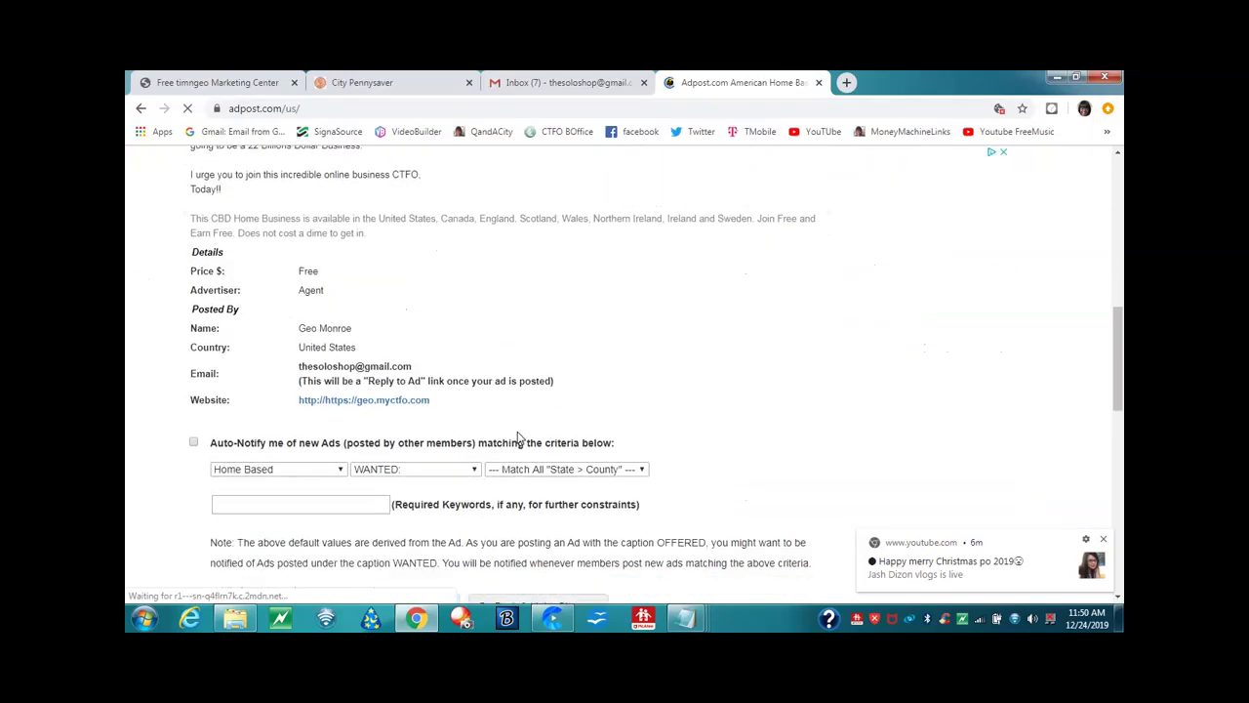
{"action": "scroll", "coordinate": [517, 438], "scroll_direction": "down", "scroll_amount": 1}
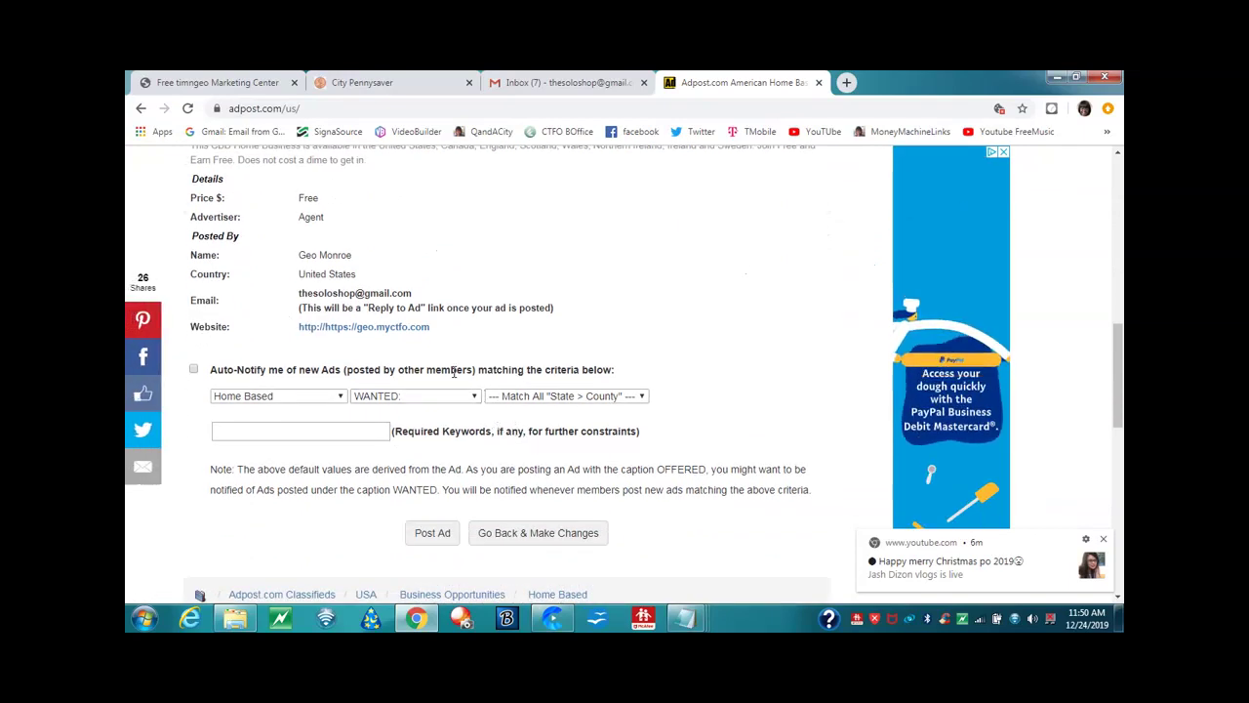
{"action": "left_click", "coordinate": [380, 329]}
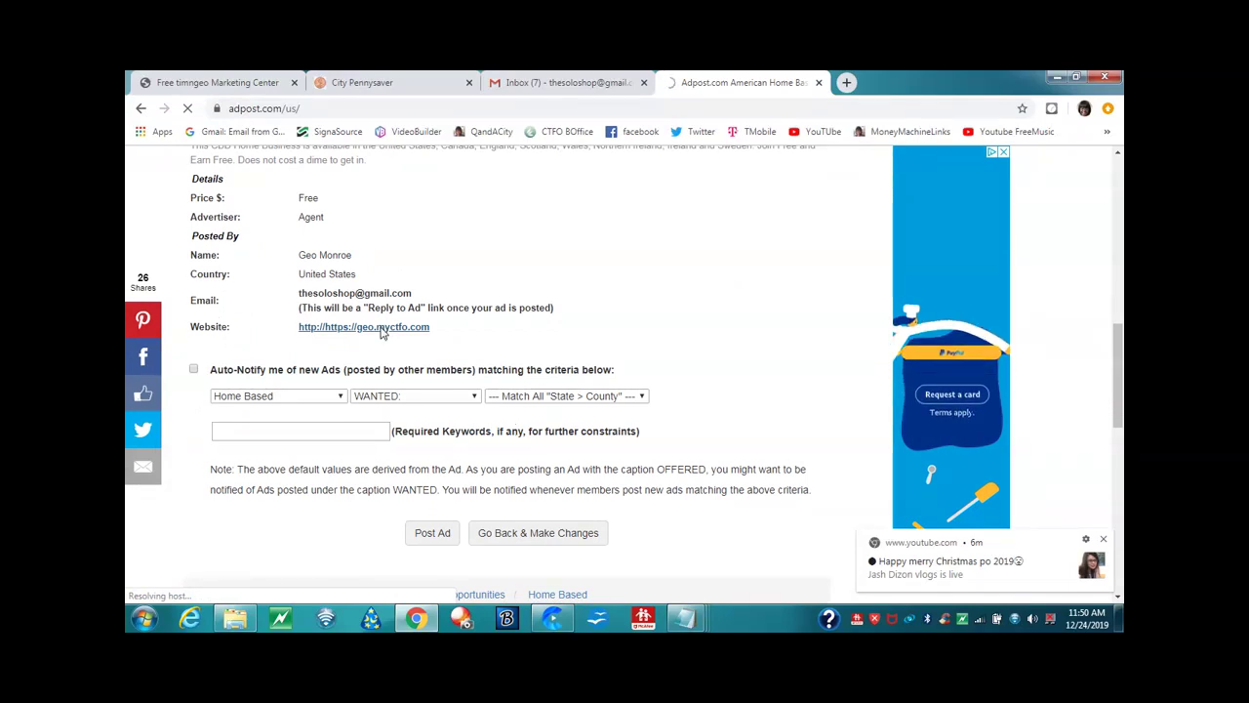
{"action": "left_click", "coordinate": [141, 109]}
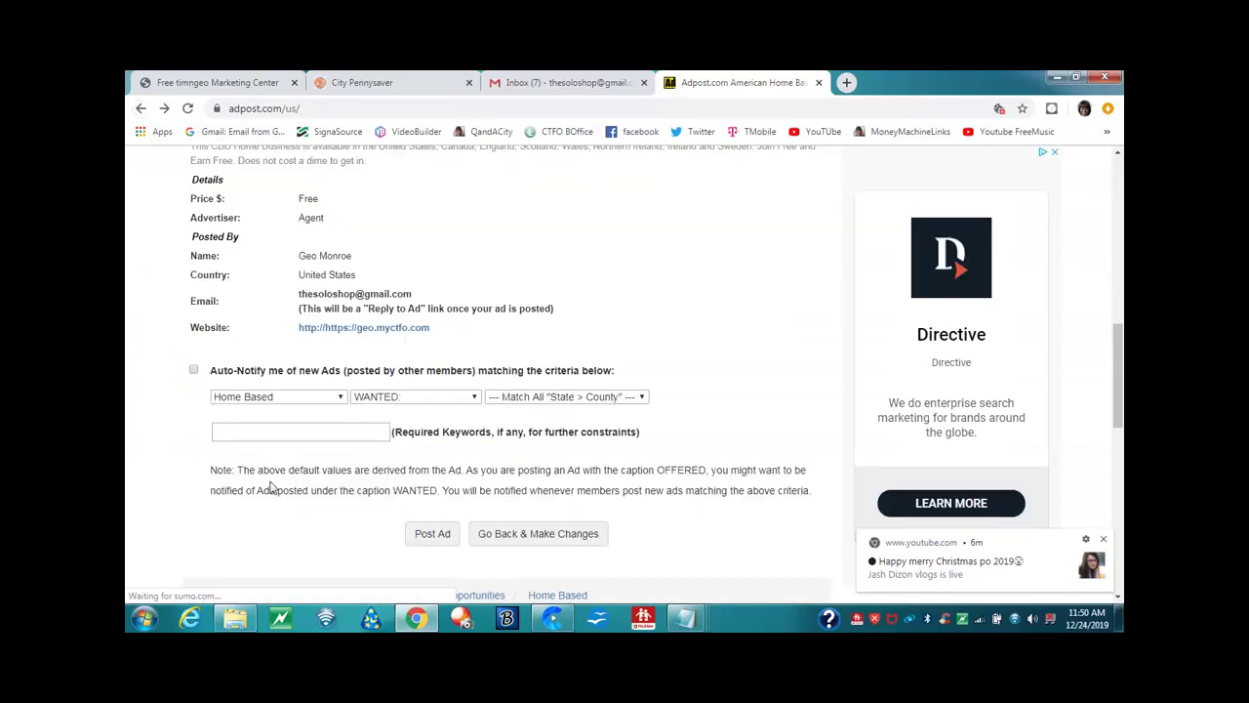
{"action": "scroll", "coordinate": [273, 485], "scroll_direction": "down", "scroll_amount": 1}
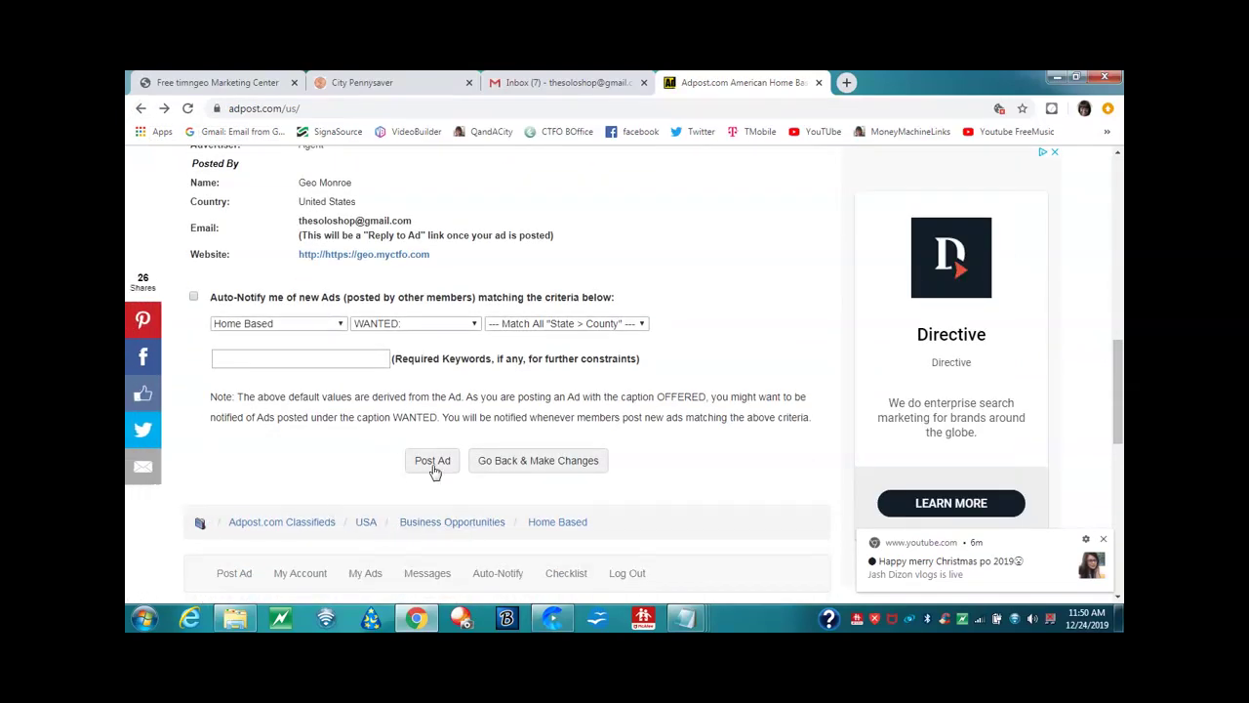
- Post the ad to Business Opportunities and review the success page's photo upload offer
{"action": "left_click", "coordinate": [431, 463]}
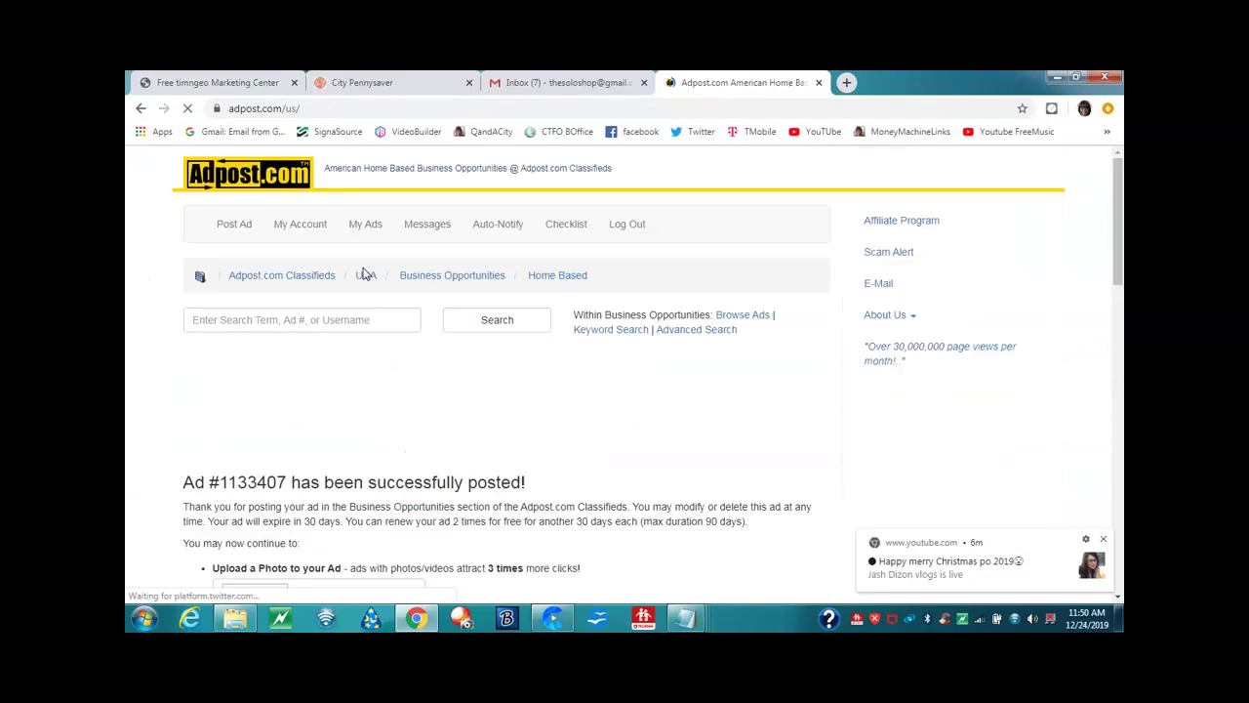
{"action": "scroll", "coordinate": [314, 425], "scroll_direction": "down", "scroll_amount": 2}
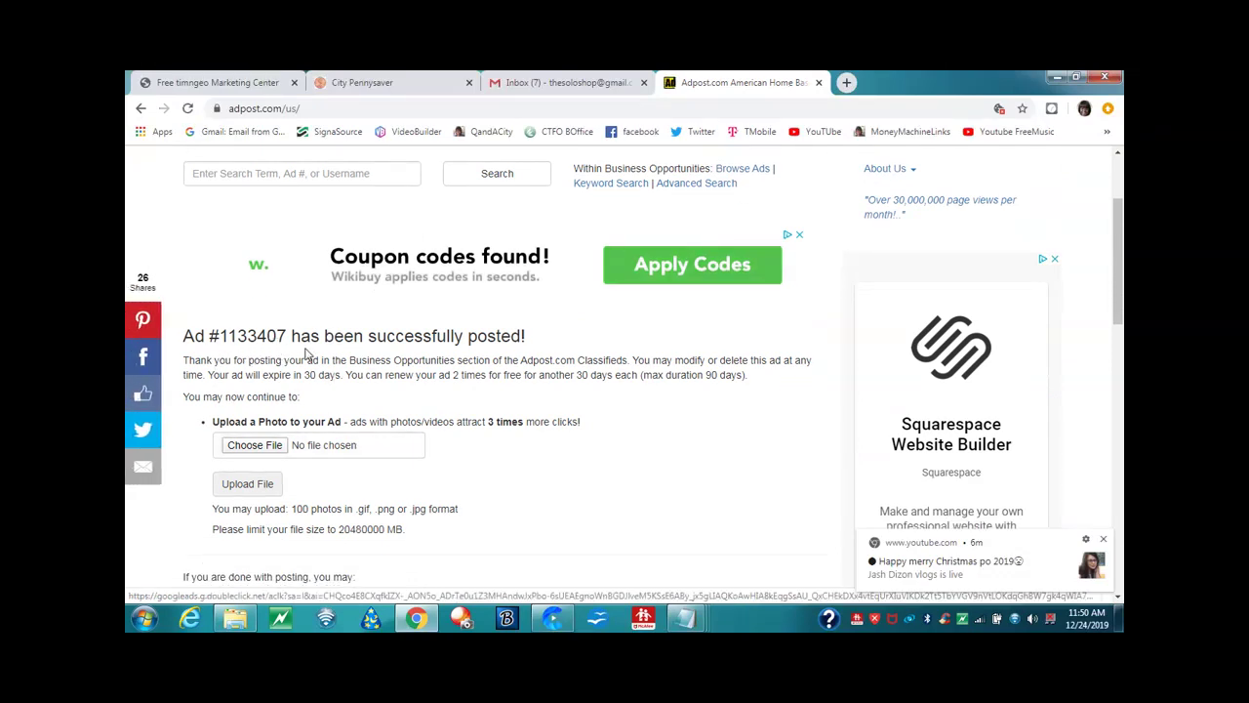
{"action": "scroll", "coordinate": [532, 354], "scroll_direction": "down", "scroll_amount": 2}
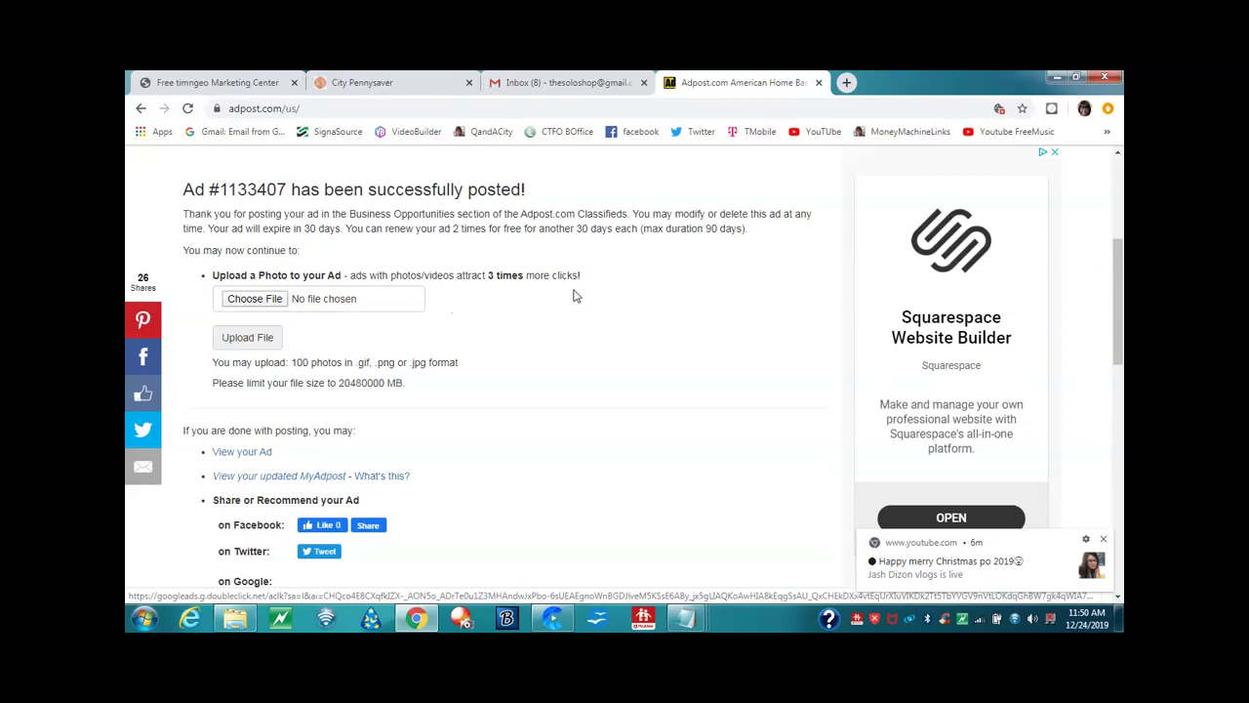
- Upload 1CTFOBiz14 from the CBD IMAGES folder as the ad's first photo
{"action": "left_click", "coordinate": [258, 299]}
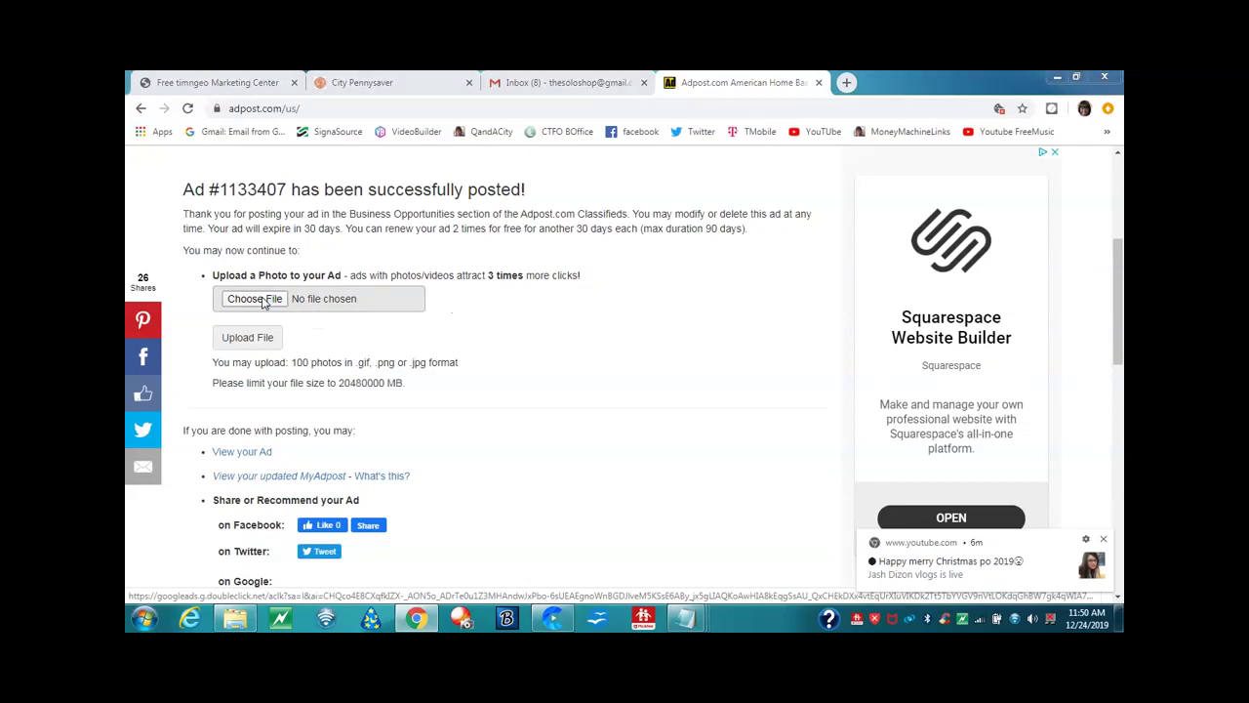
{"action": "left_click", "coordinate": [195, 201]}
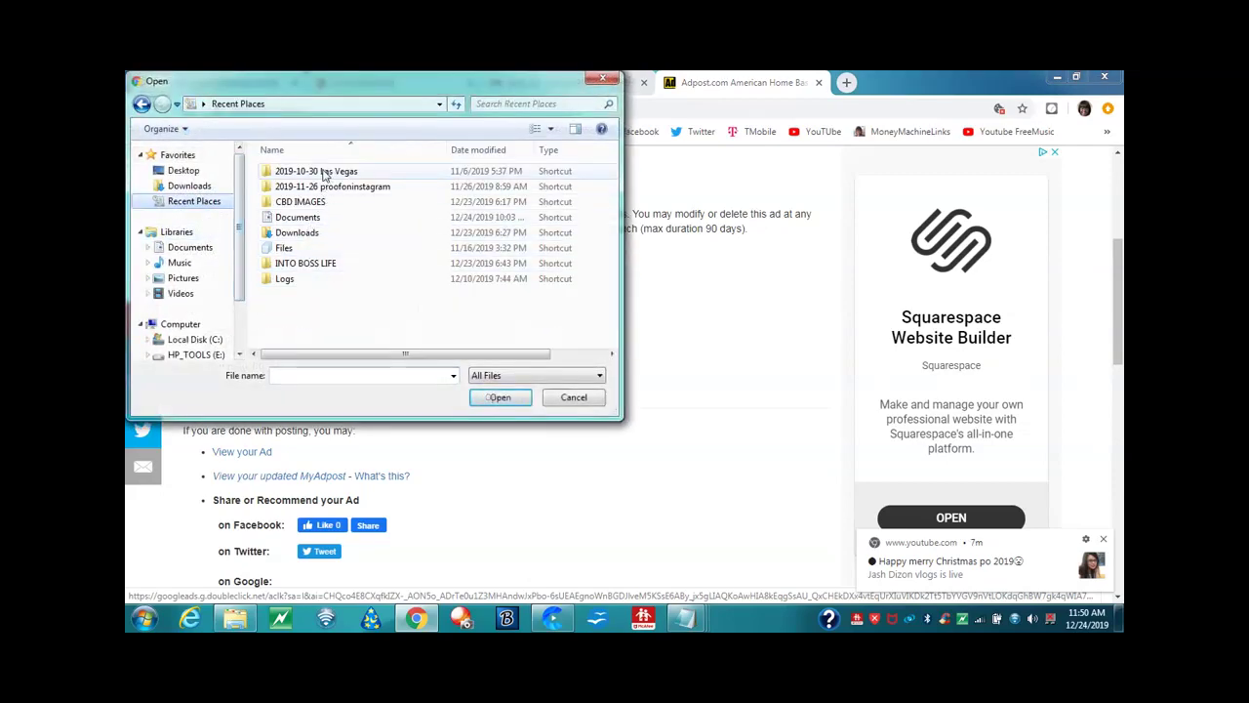
{"action": "left_click", "coordinate": [311, 204]}
{"action": "double_click", "coordinate": [311, 204]}
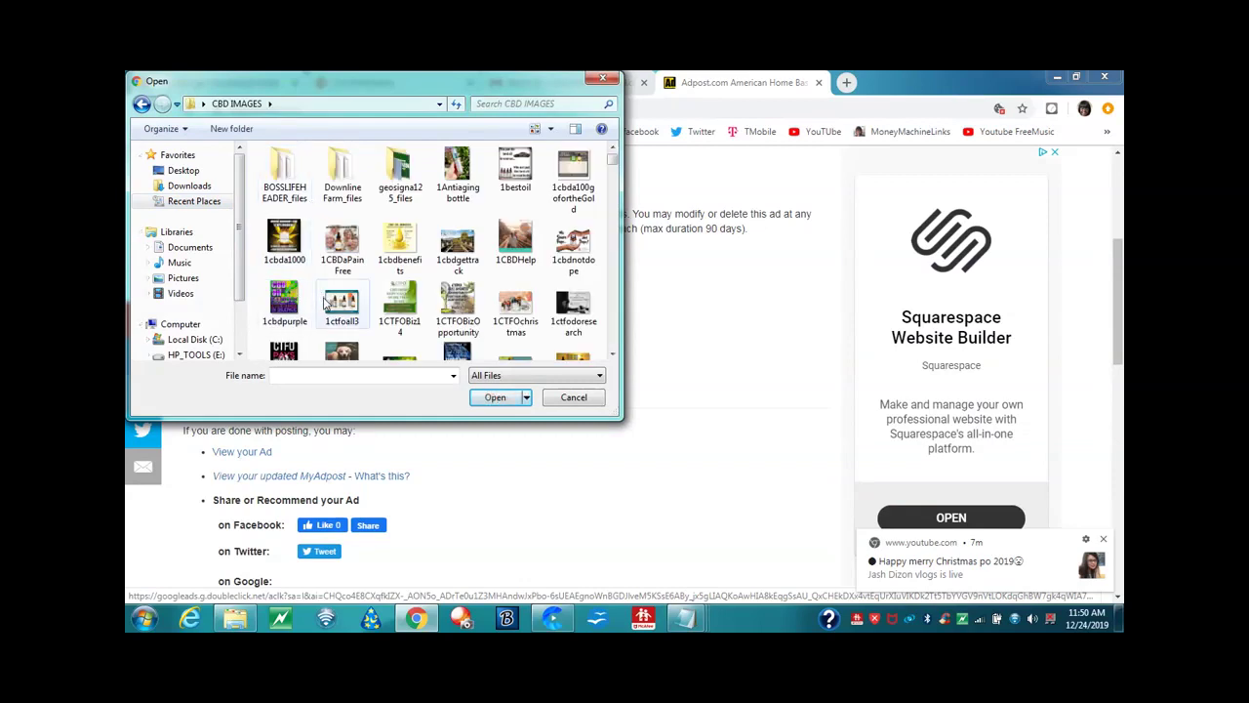
{"action": "left_click", "coordinate": [400, 305]}
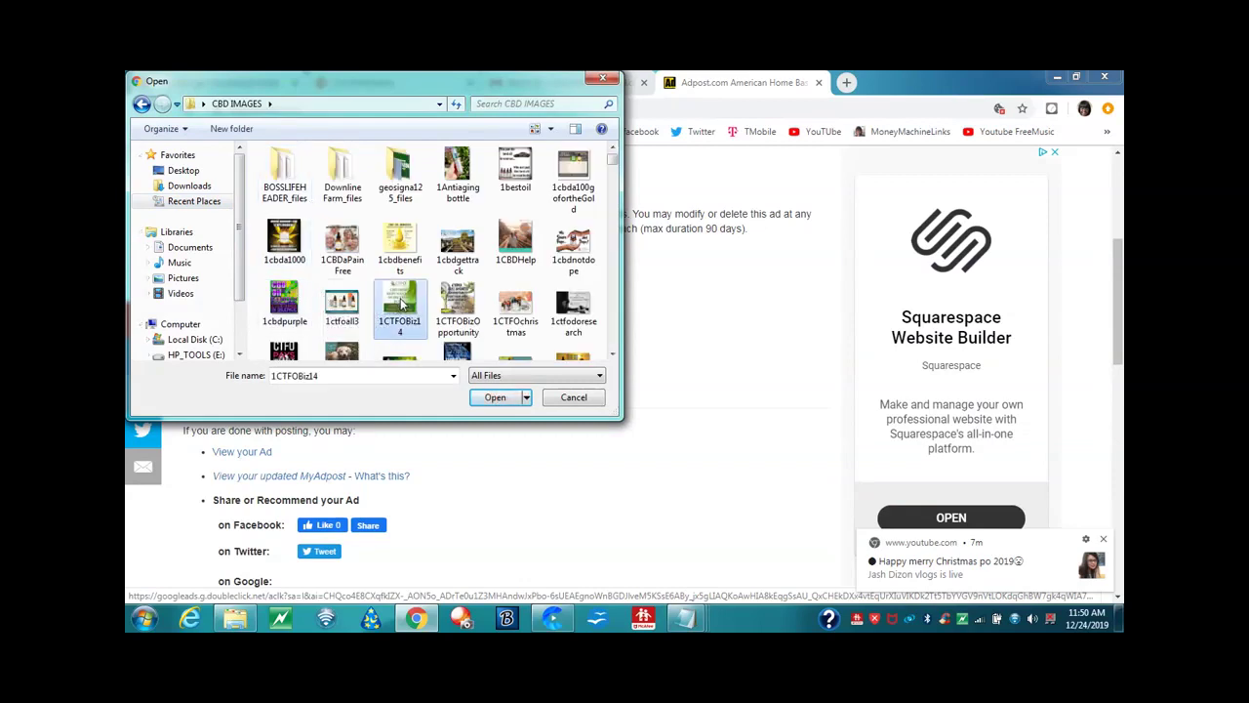
{"action": "left_click", "coordinate": [495, 397]}
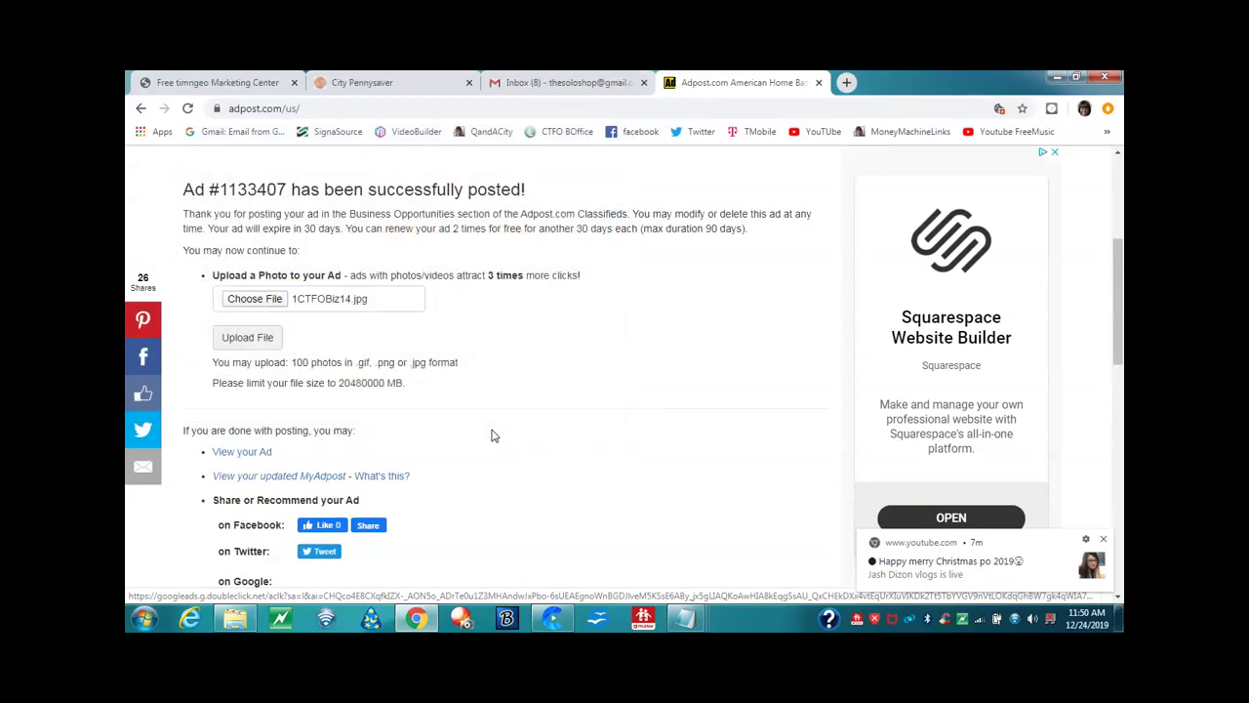
{"action": "left_click", "coordinate": [242, 341]}
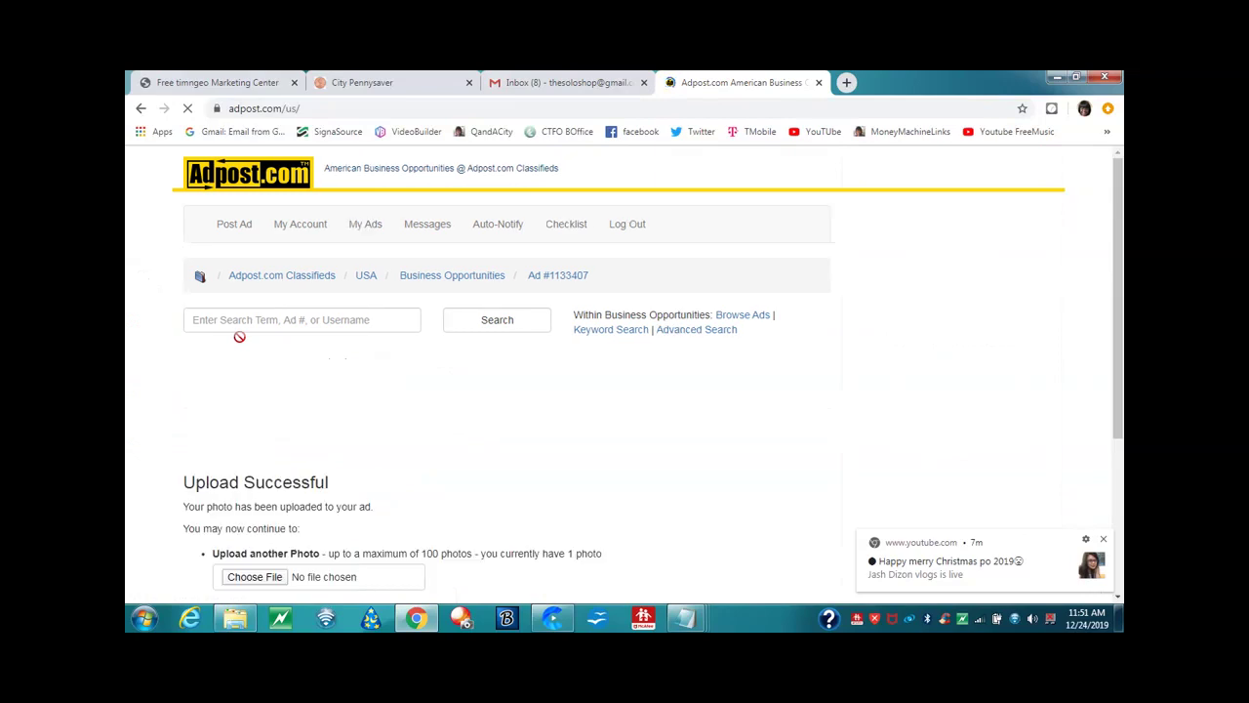
{"action": "scroll", "coordinate": [251, 361], "scroll_direction": "down", "scroll_amount": 3}
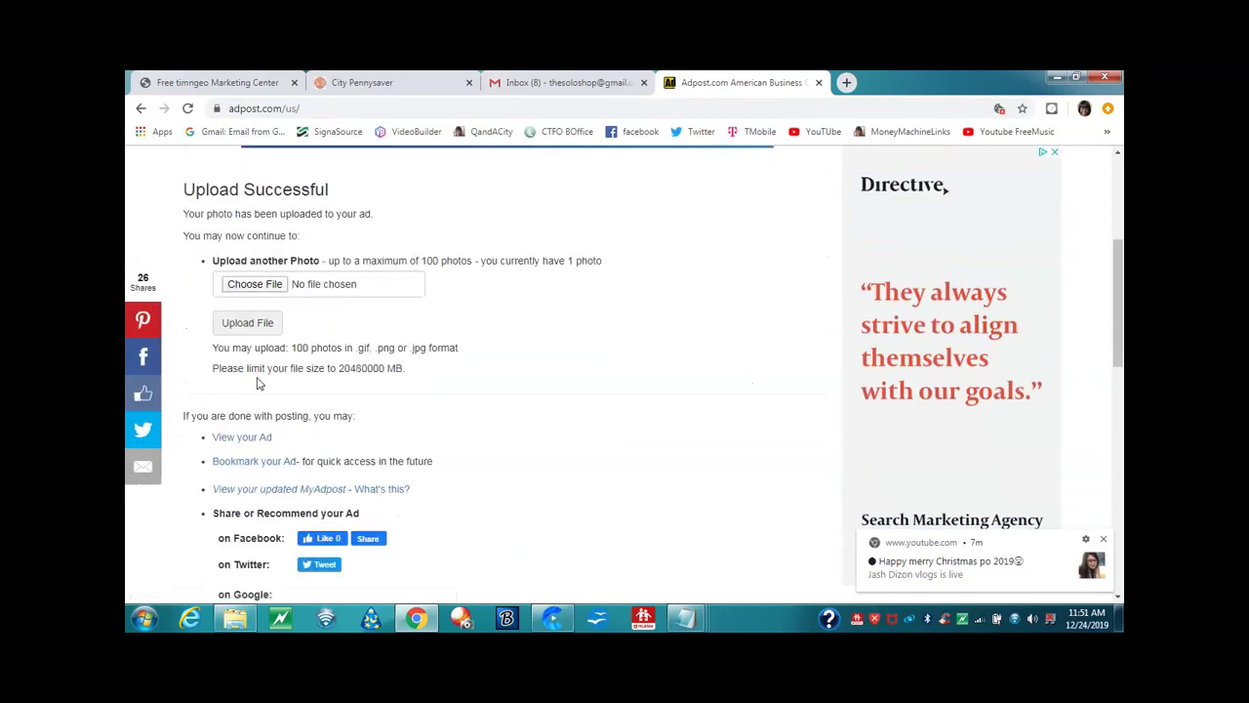
{"action": "scroll", "coordinate": [267, 372], "scroll_direction": "down", "scroll_amount": 2}
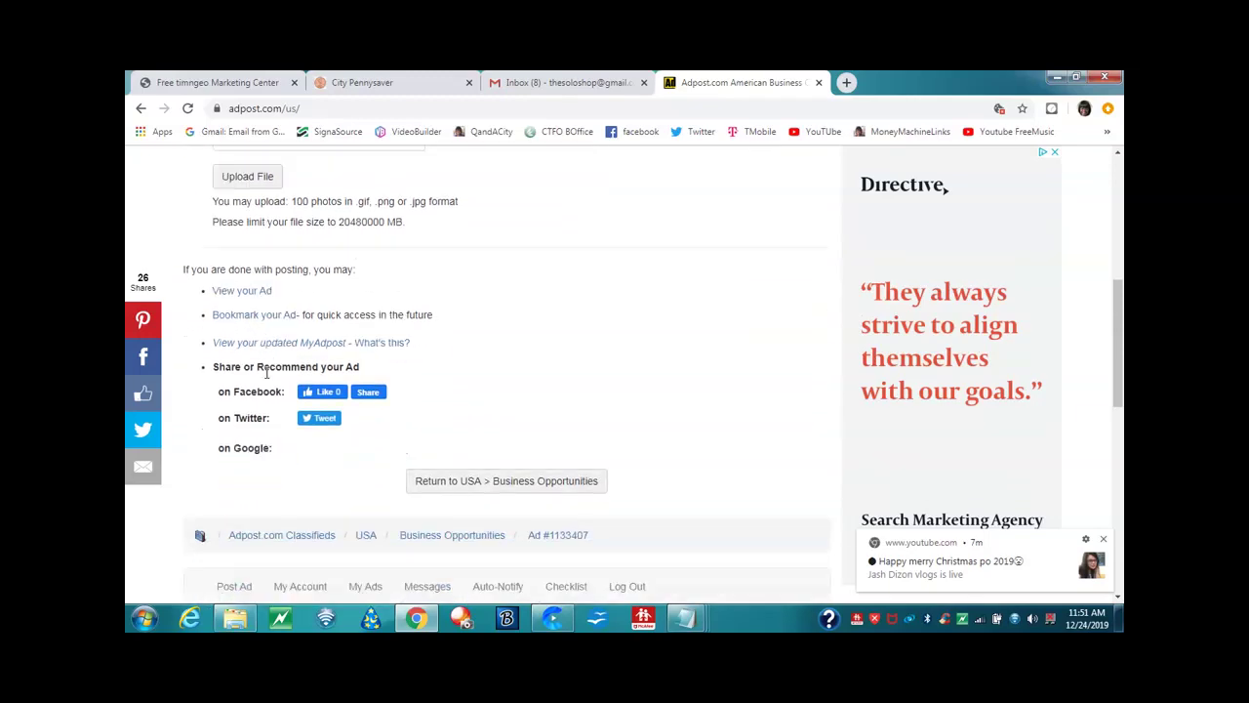
{"action": "scroll", "coordinate": [265, 371], "scroll_direction": "down", "scroll_amount": 2}
{"action": "scroll", "coordinate": [266, 375], "scroll_direction": "up", "scroll_amount": 3}
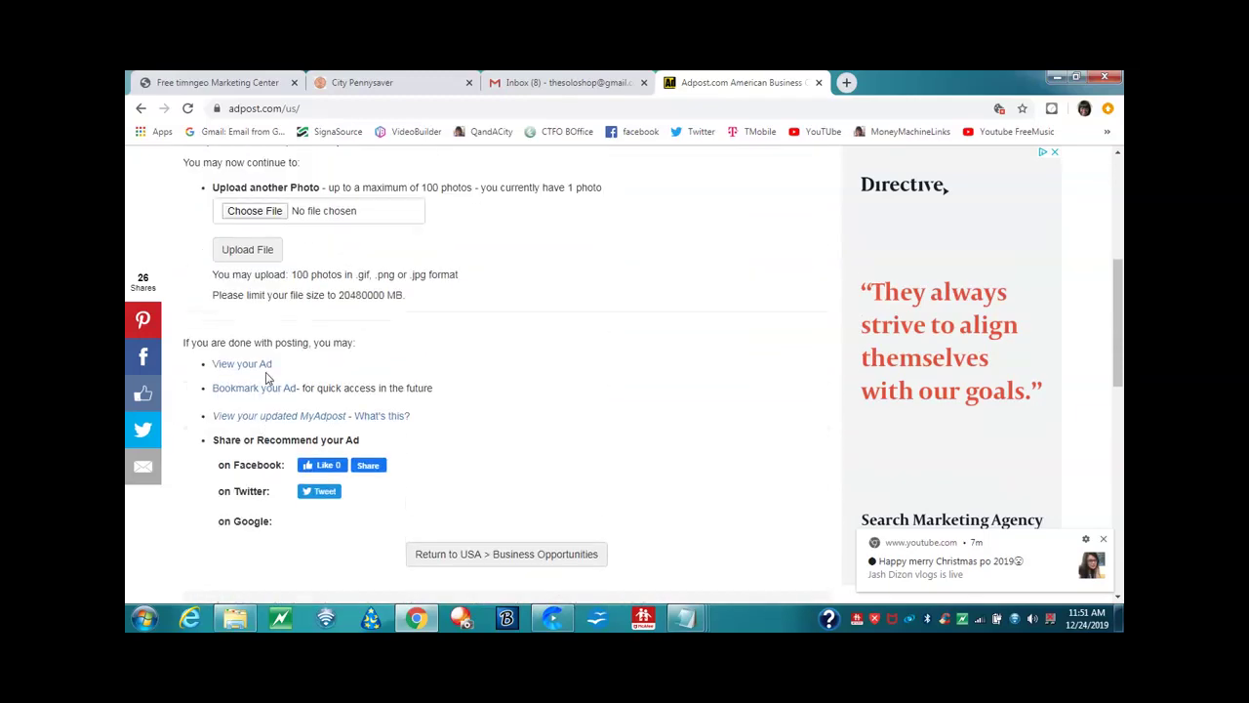
{"action": "scroll", "coordinate": [267, 379], "scroll_direction": "up", "scroll_amount": 1}
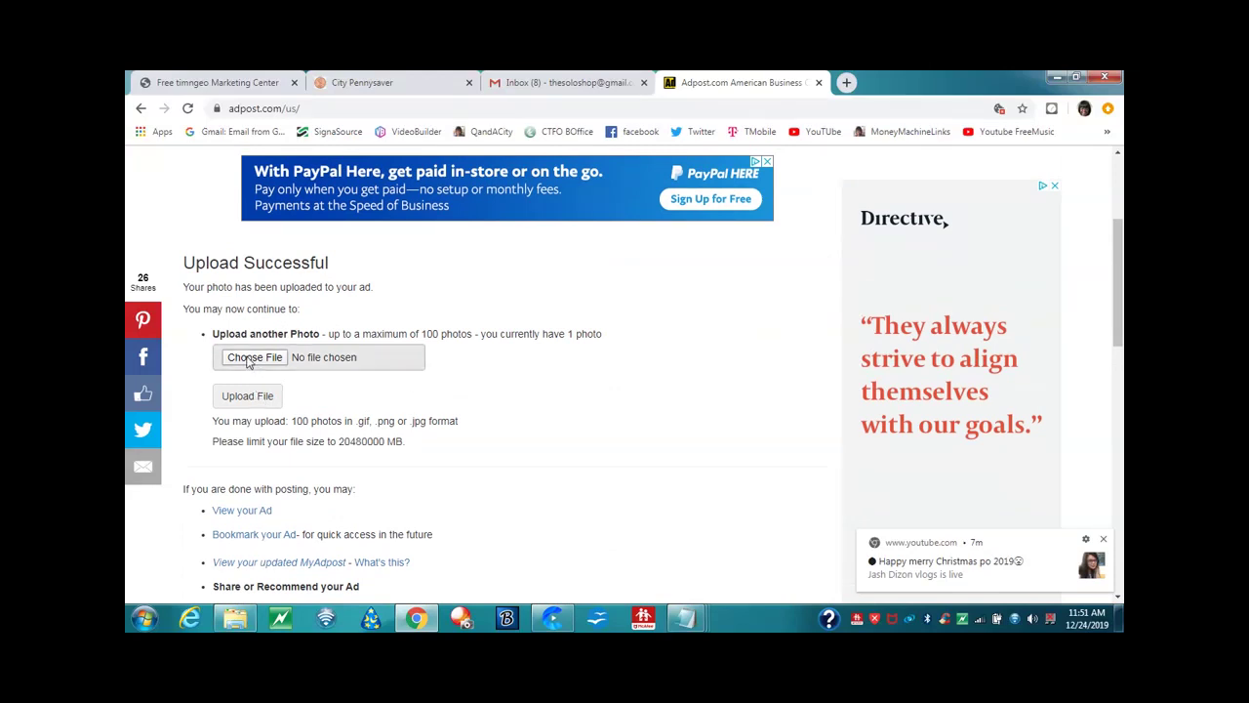
- Upload 1CTFOBiz14 again as a second photo, bringing the ad to 2 photos
{"action": "left_click", "coordinate": [249, 359]}
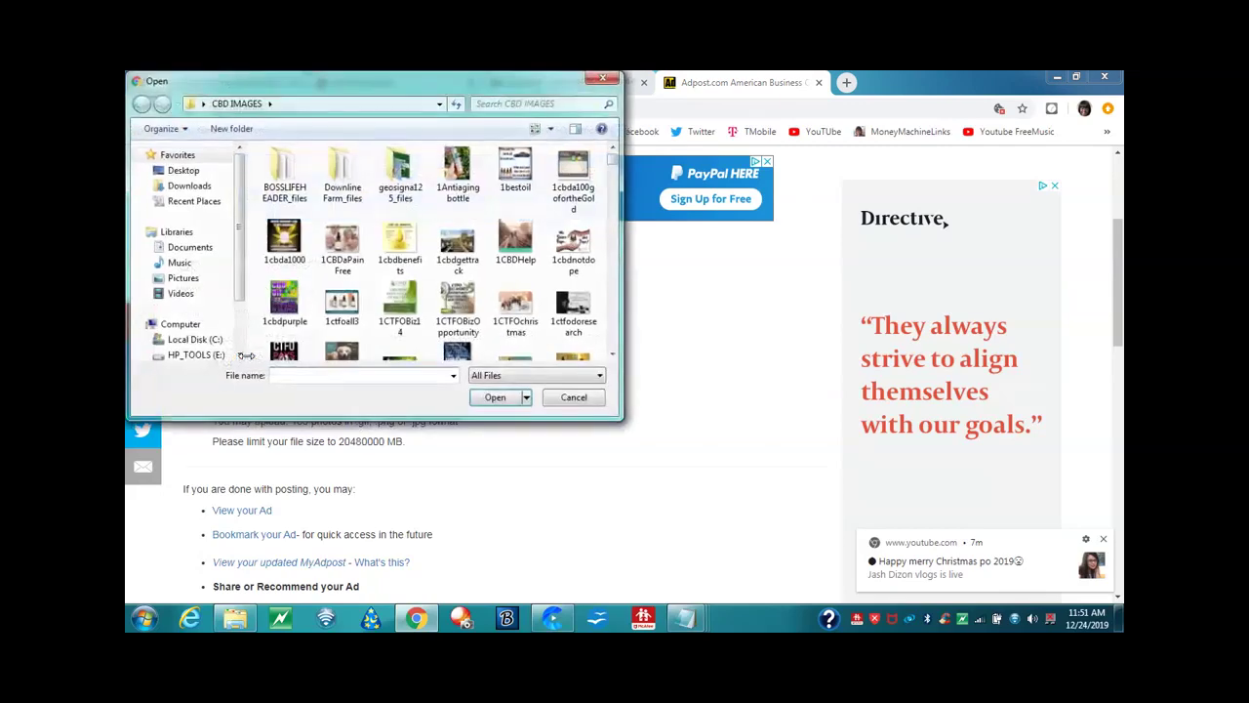
{"action": "left_click", "coordinate": [400, 301]}
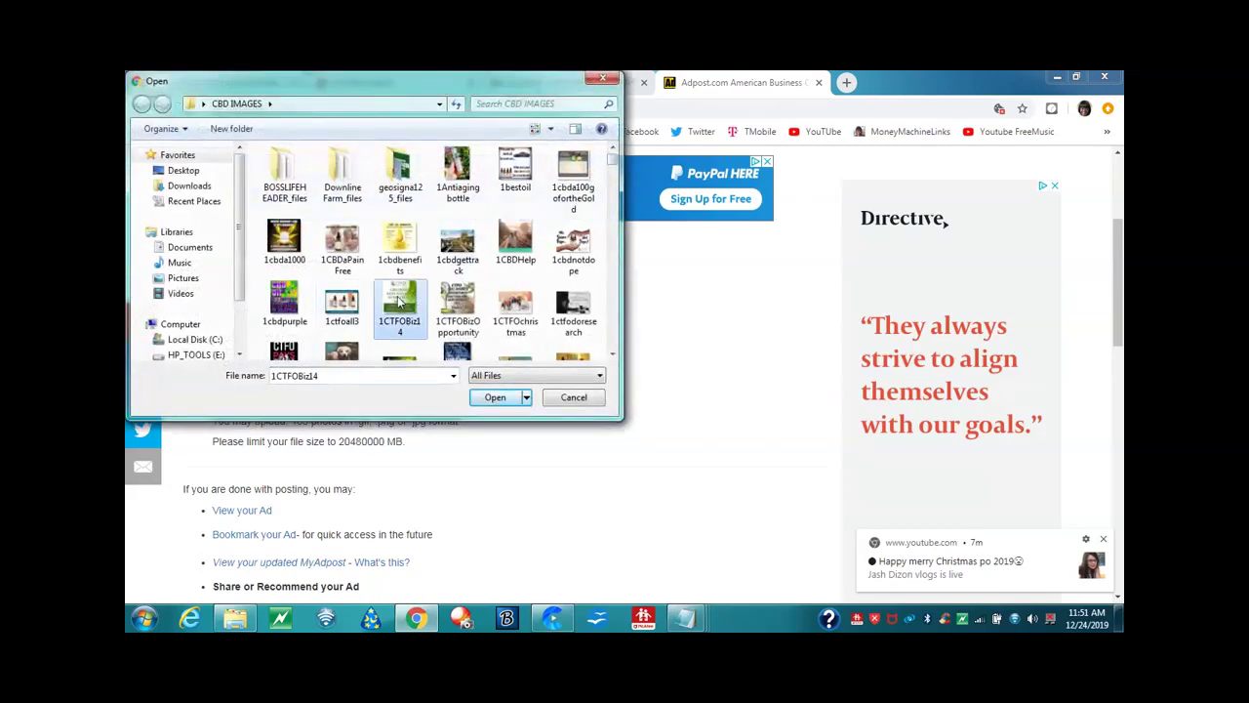
{"action": "left_click", "coordinate": [497, 398]}
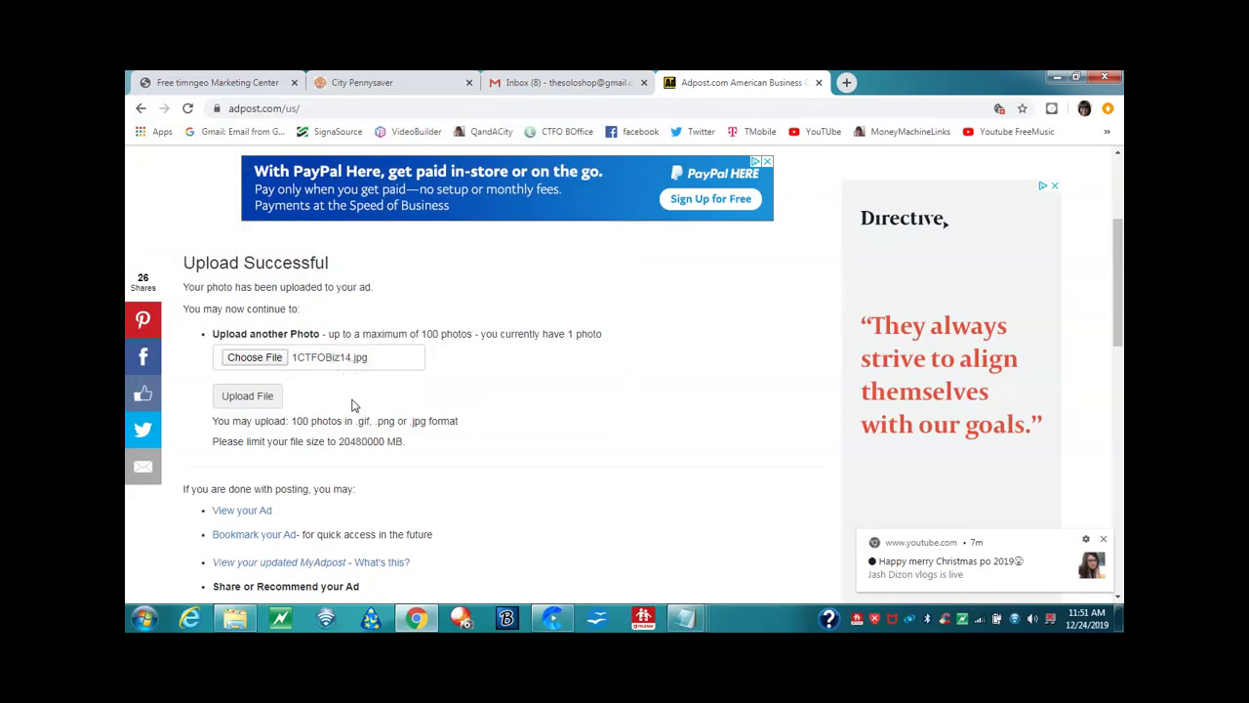
{"action": "left_click", "coordinate": [256, 395]}
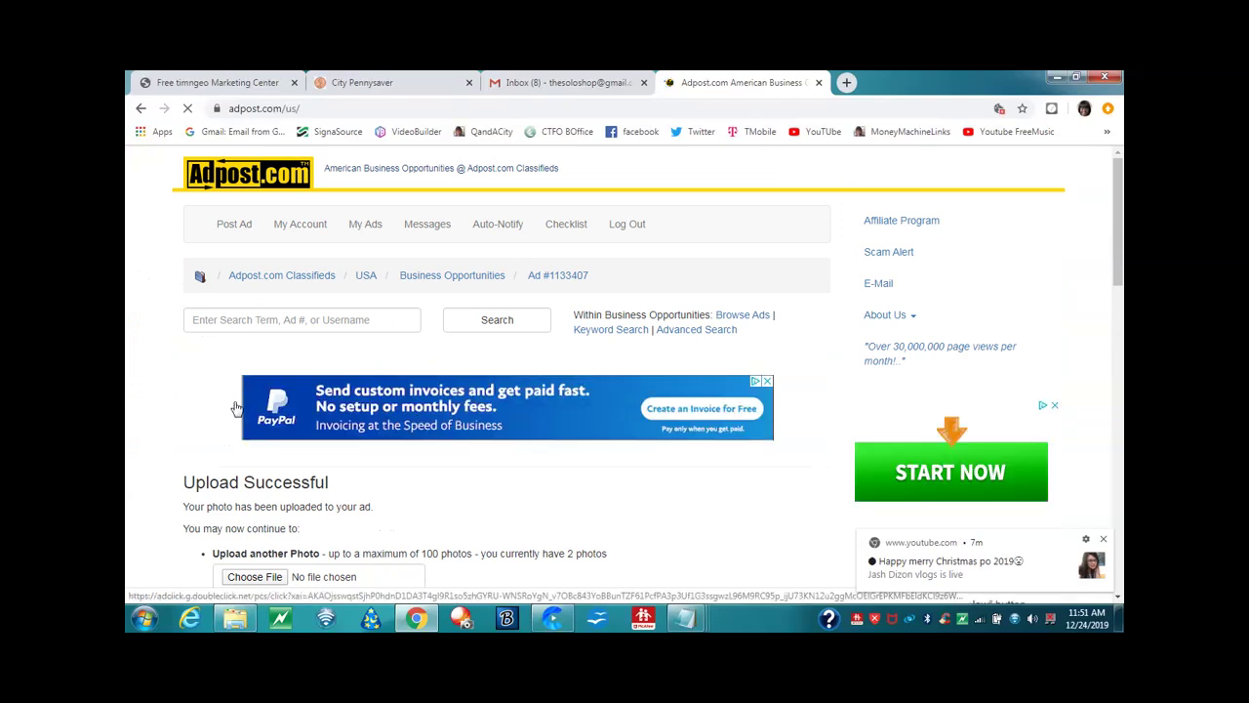
{"action": "scroll", "coordinate": [232, 407], "scroll_direction": "down", "scroll_amount": 3}
{"action": "scroll", "coordinate": [223, 410], "scroll_direction": "down", "scroll_amount": 2}
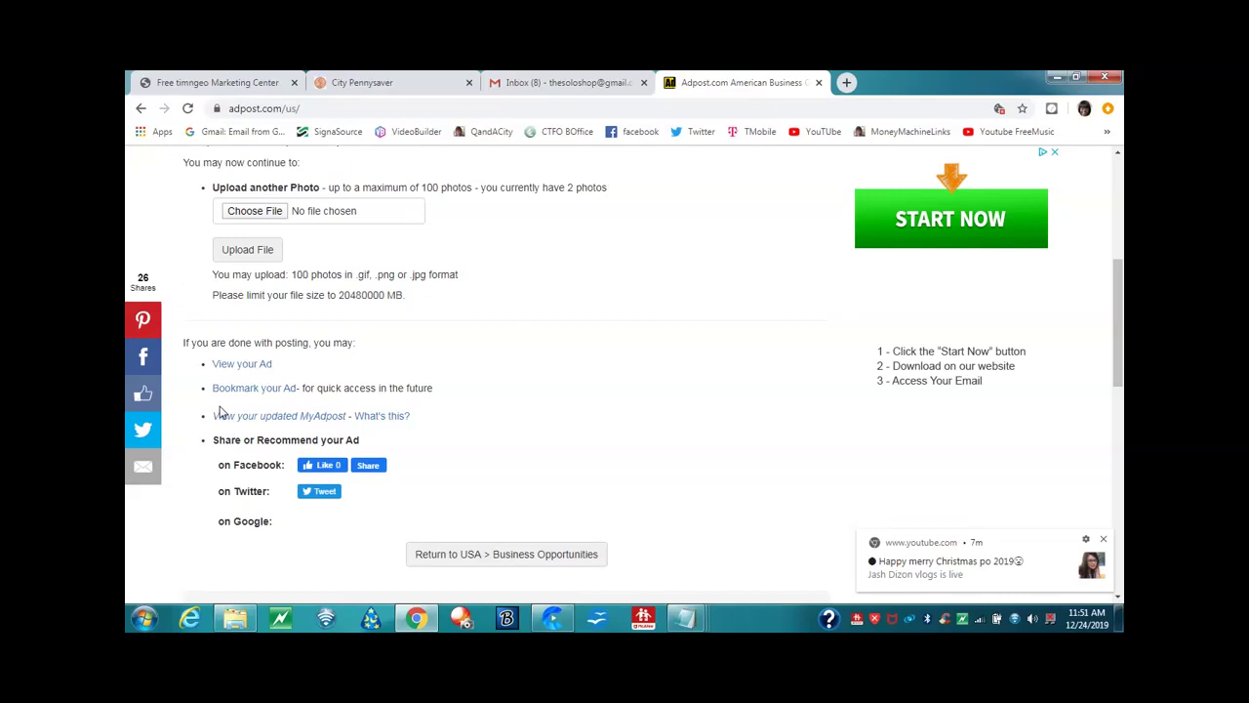
{"action": "scroll", "coordinate": [220, 411], "scroll_direction": "down", "scroll_amount": 2}
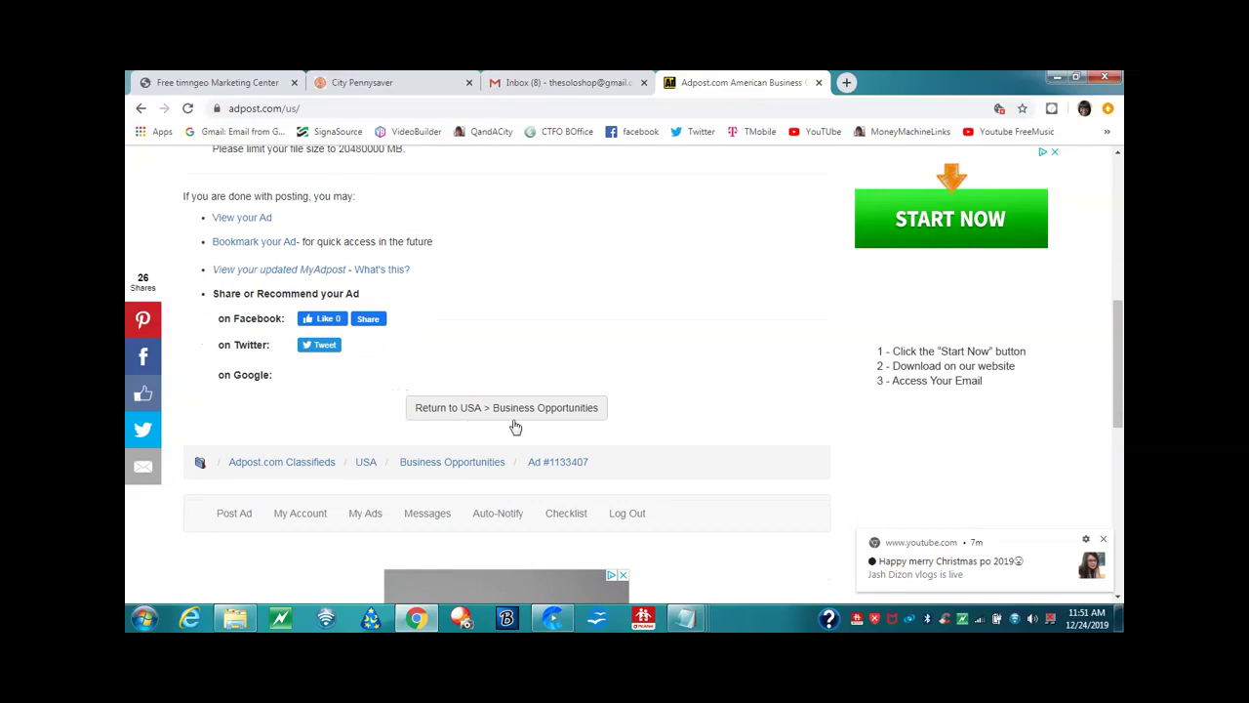
- Return to USA Business Opportunities and browse categories like Brokerage, Franchising and Home Based
{"action": "left_click", "coordinate": [563, 409]}
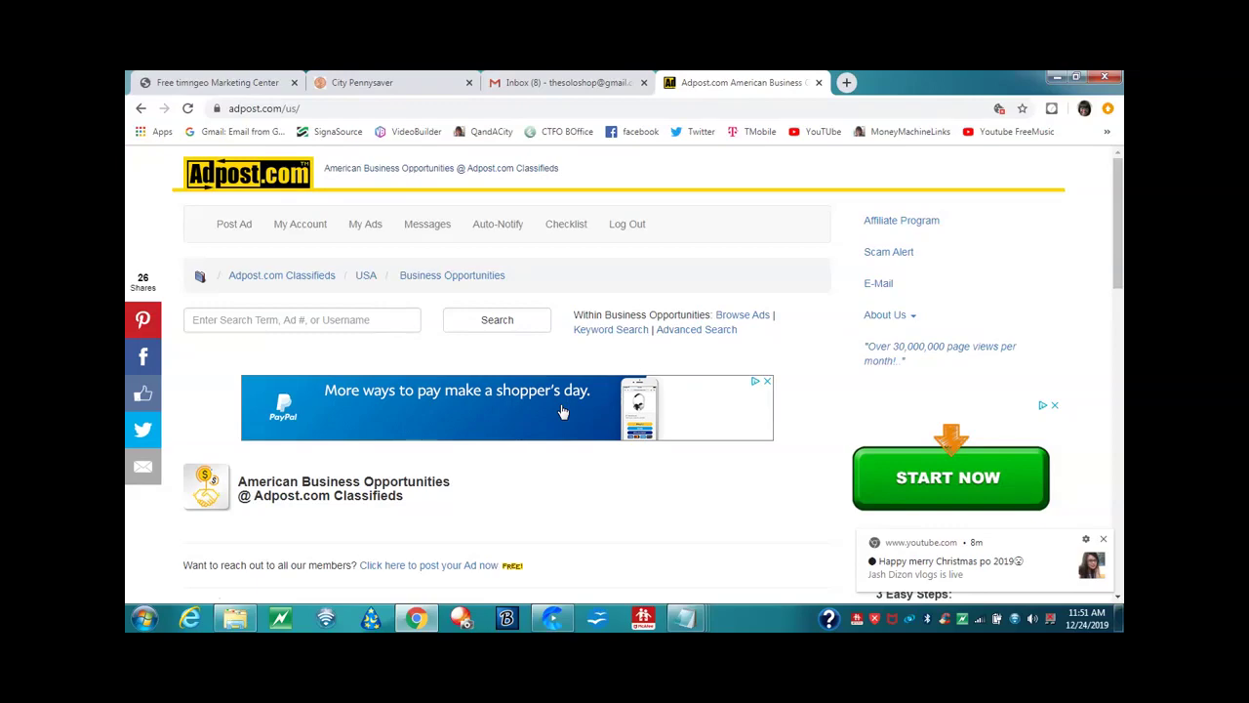
{"action": "scroll", "coordinate": [562, 412], "scroll_direction": "down", "scroll_amount": 3}
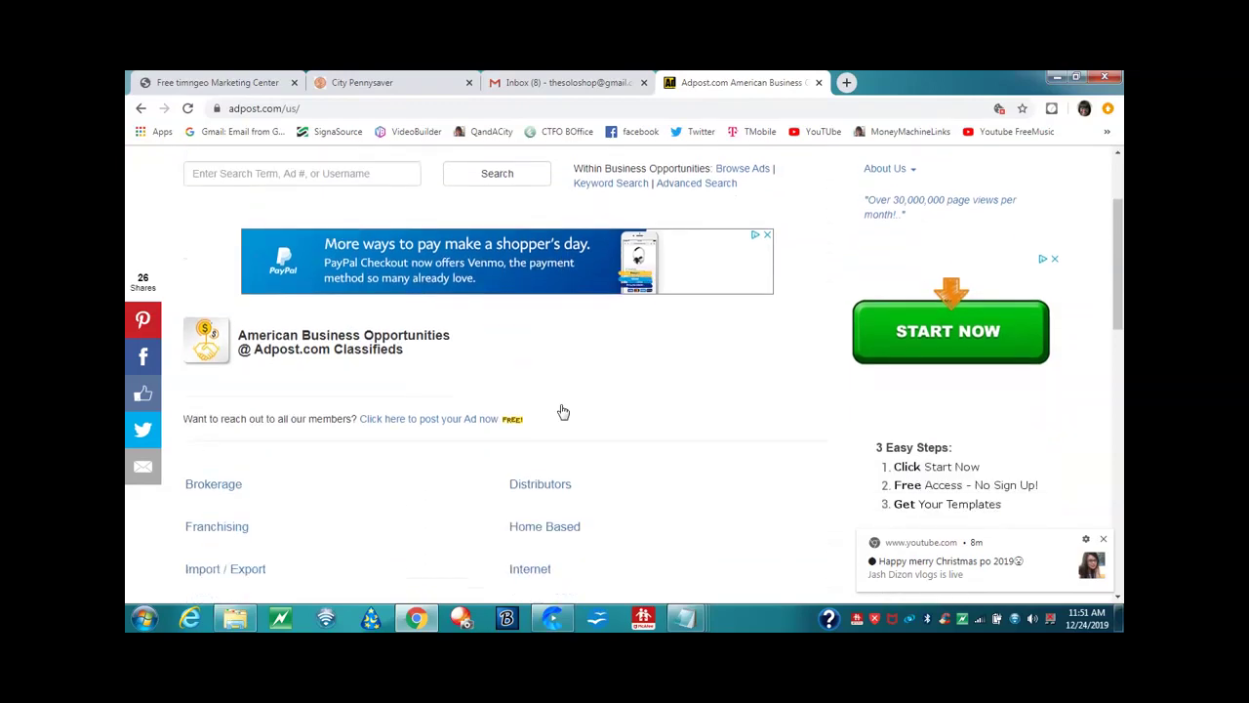
{"action": "scroll", "coordinate": [562, 412], "scroll_direction": "down", "scroll_amount": 3}
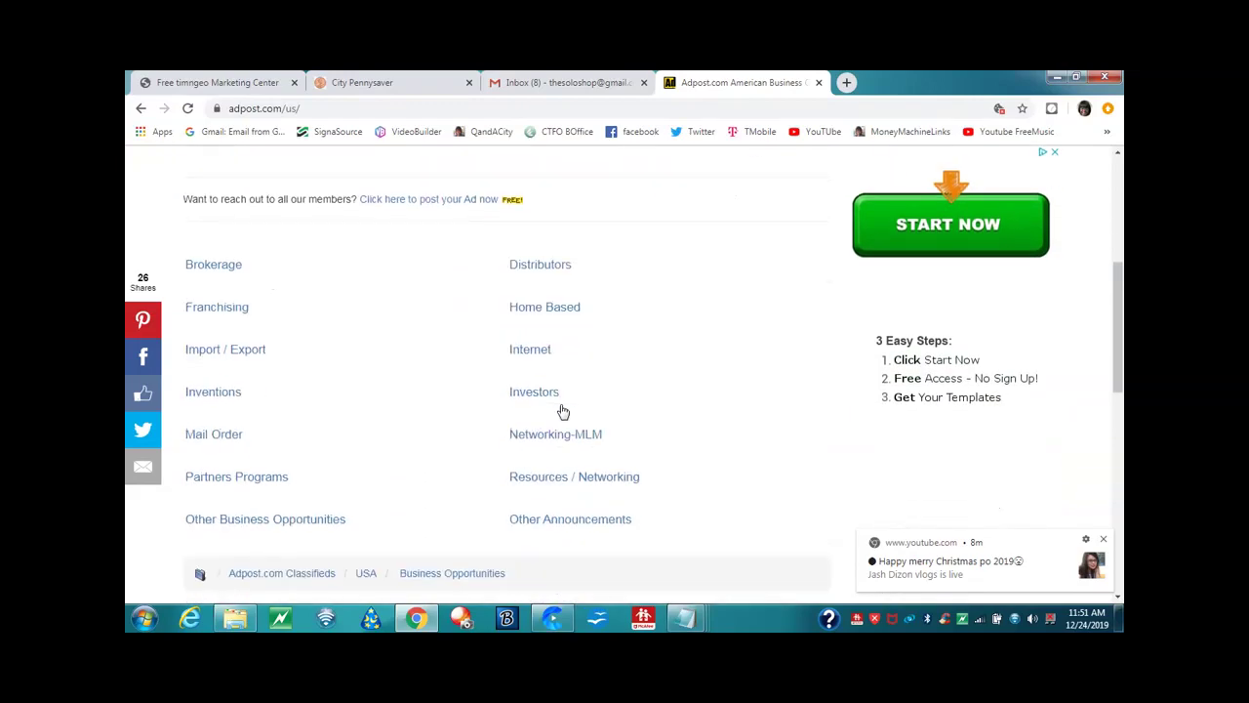
{"action": "scroll", "coordinate": [562, 412], "scroll_direction": "down", "scroll_amount": 6}
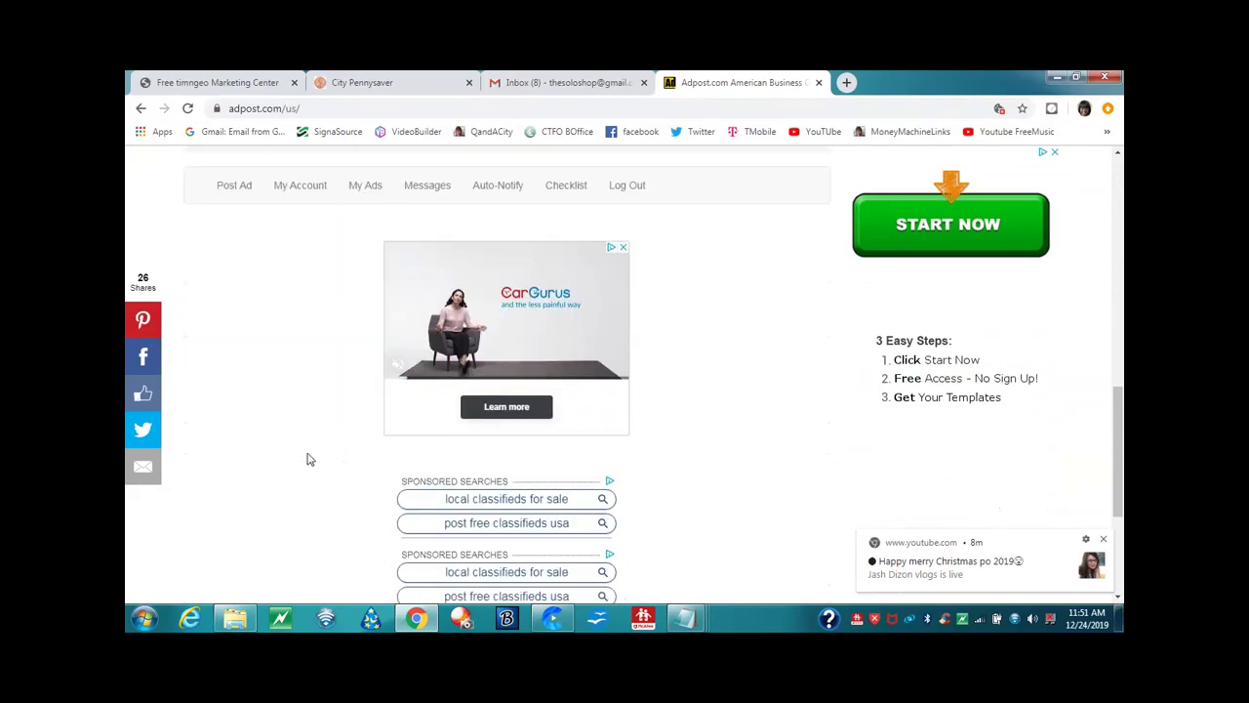
{"action": "scroll", "coordinate": [307, 459], "scroll_direction": "up", "scroll_amount": 6}
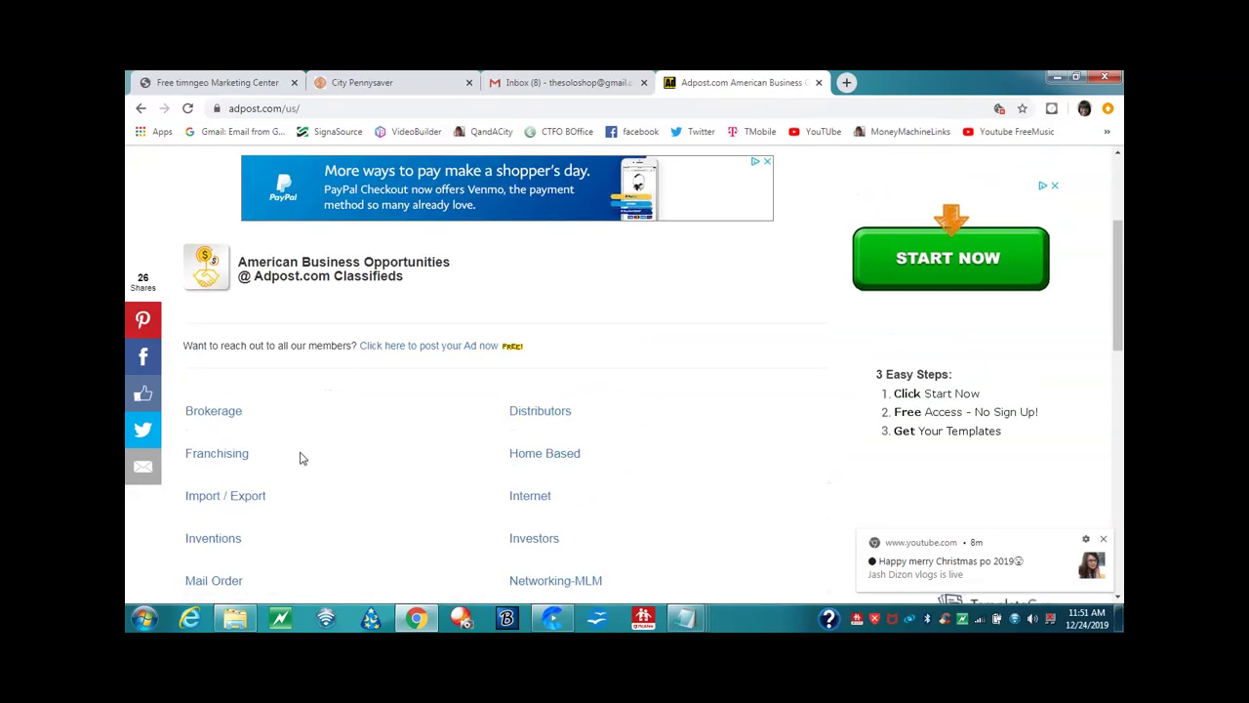
{"action": "scroll", "coordinate": [304, 457], "scroll_direction": "up", "scroll_amount": 2}
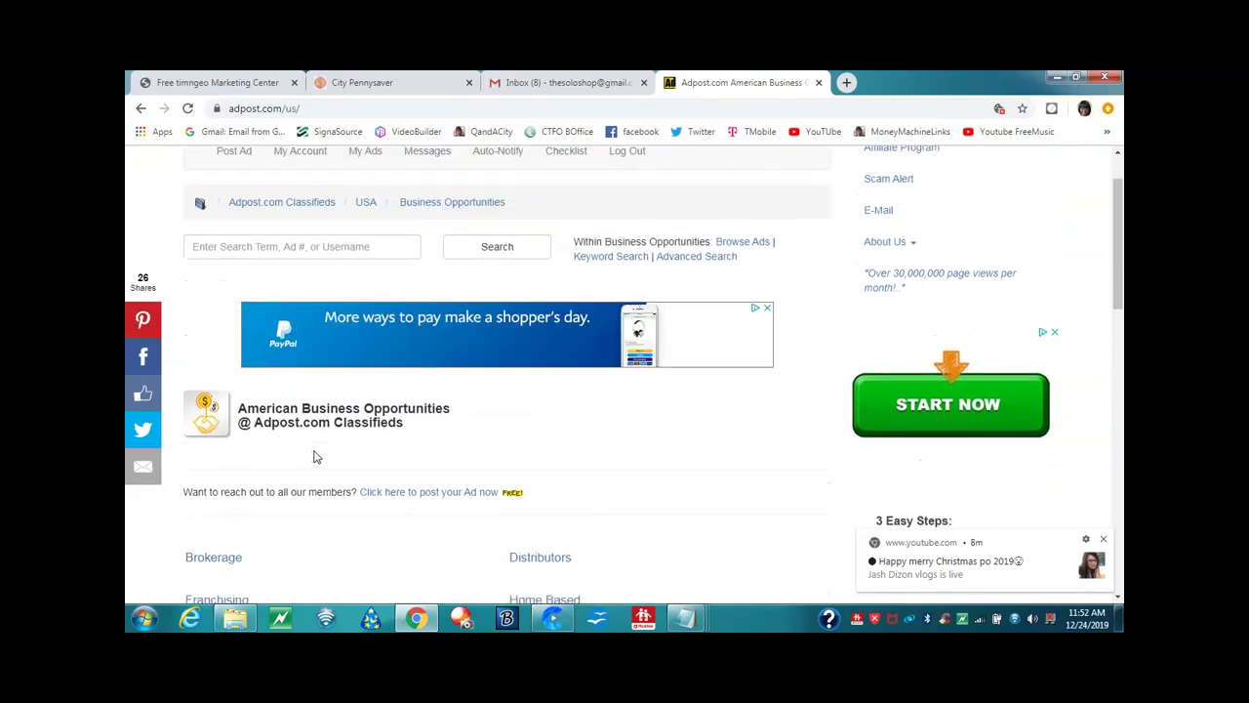
{"action": "scroll", "coordinate": [314, 457], "scroll_direction": "up", "scroll_amount": 1}
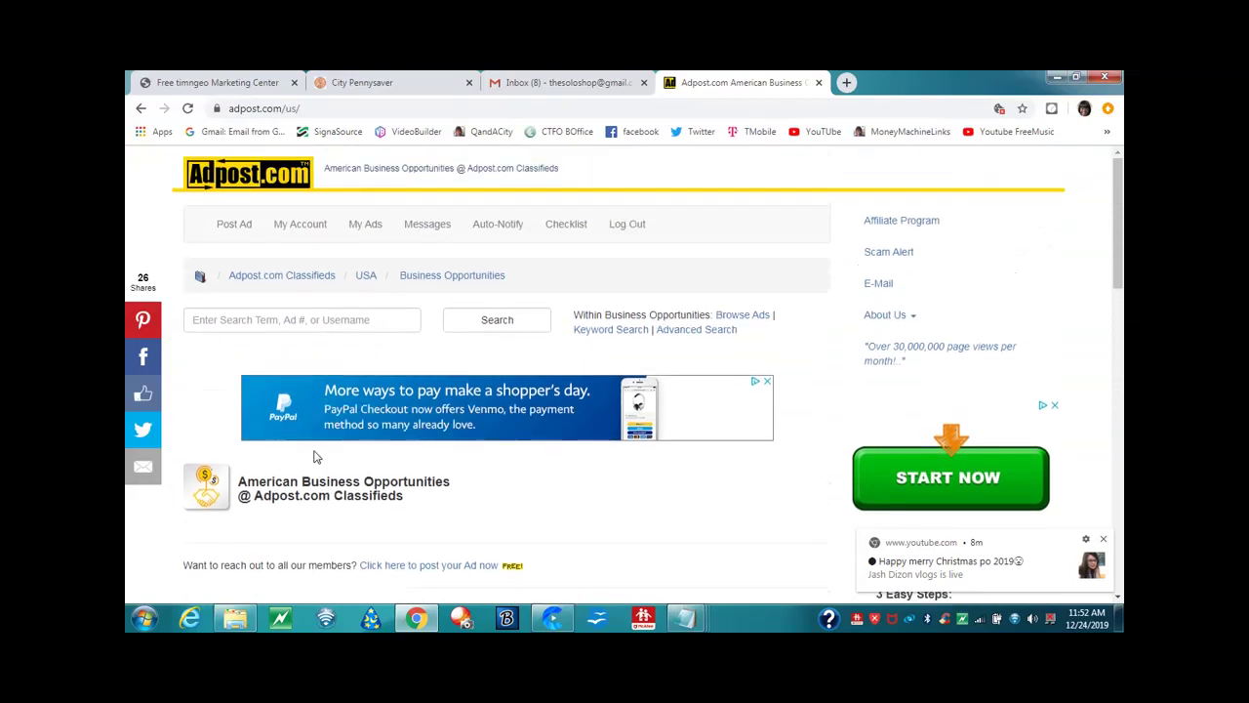
{"action": "left_click", "coordinate": [374, 225]}
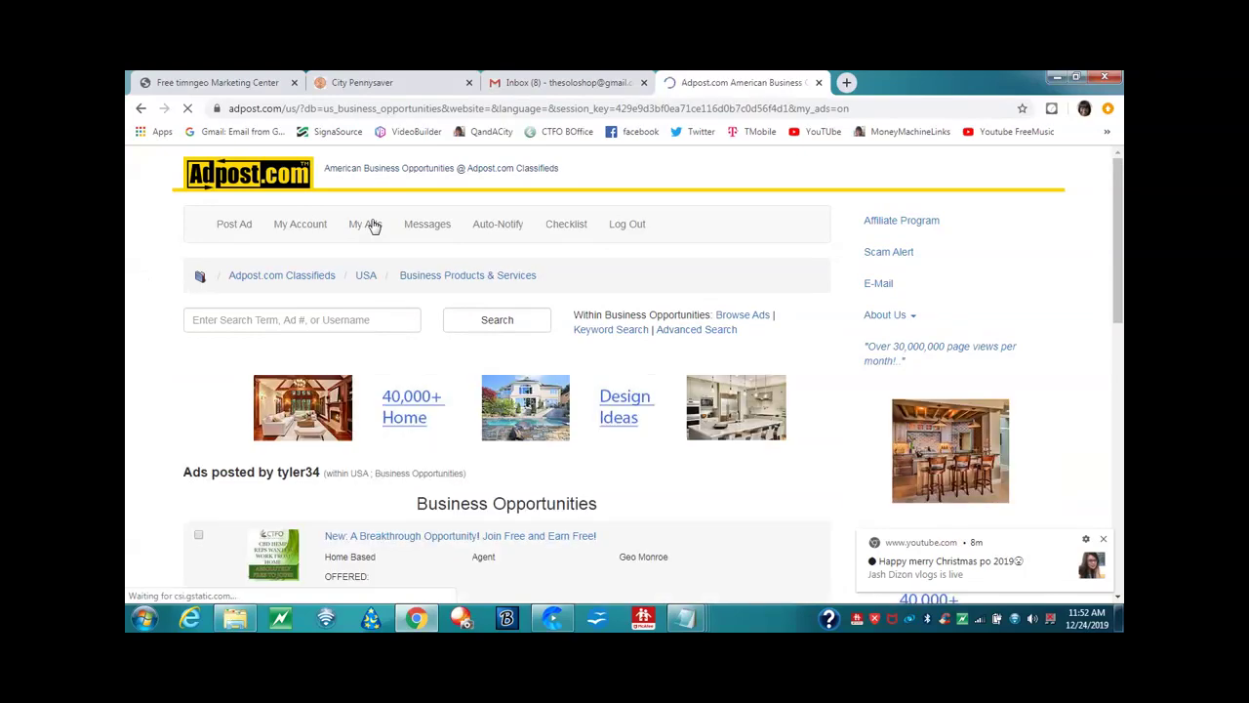
{"action": "scroll", "coordinate": [219, 457], "scroll_direction": "down", "scroll_amount": 3}
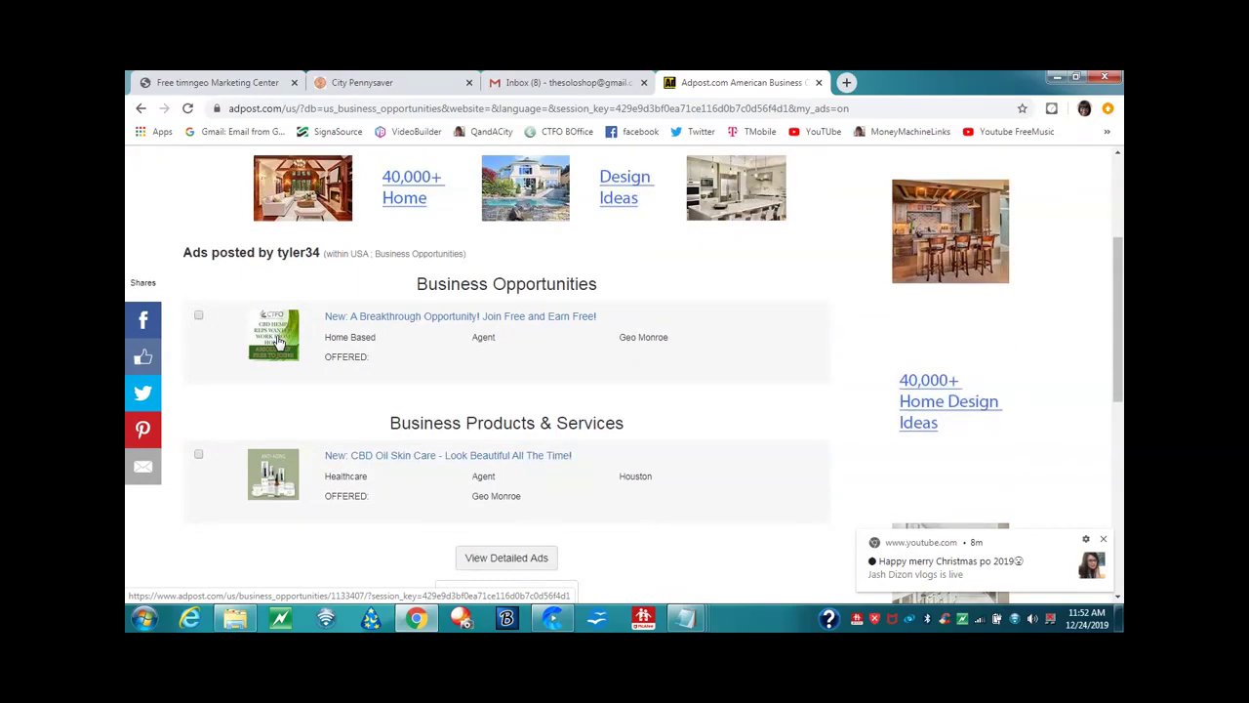
{"action": "scroll", "coordinate": [279, 341], "scroll_direction": "down", "scroll_amount": 3}
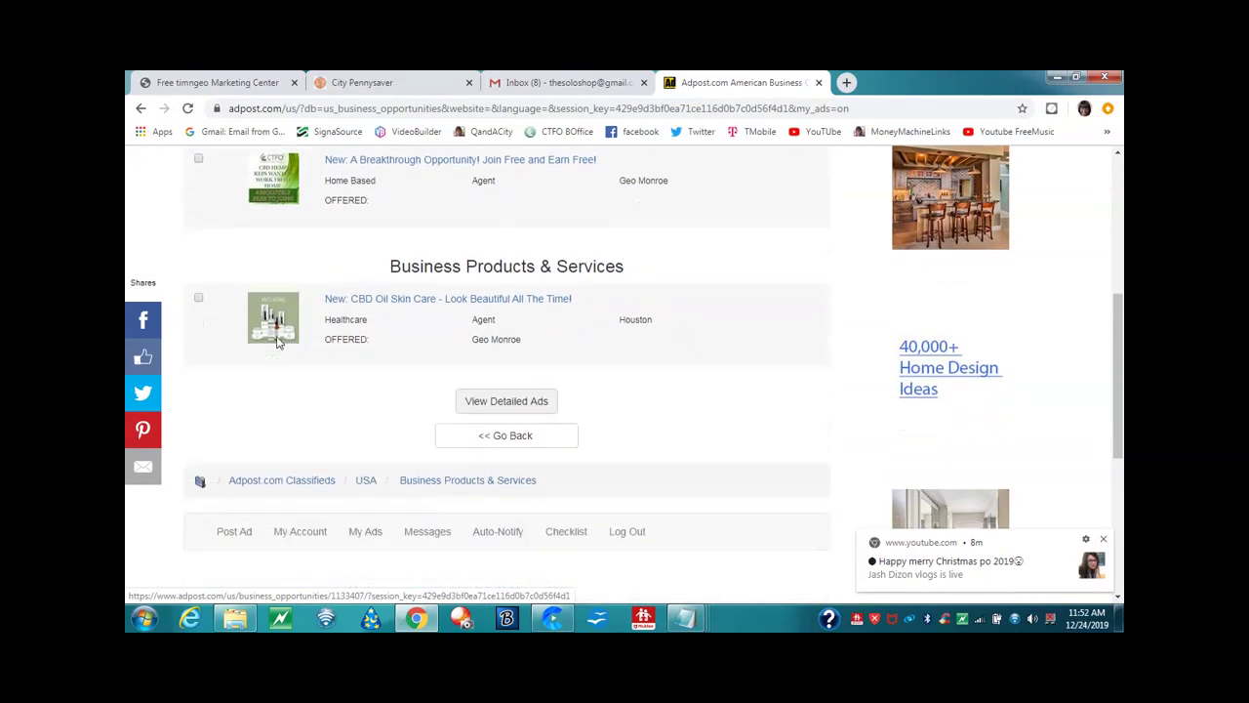
{"action": "scroll", "coordinate": [277, 343], "scroll_direction": "down", "scroll_amount": 2}
{"action": "scroll", "coordinate": [290, 463], "scroll_direction": "up", "scroll_amount": 1}
{"action": "scroll", "coordinate": [290, 464], "scroll_direction": "up", "scroll_amount": 4}
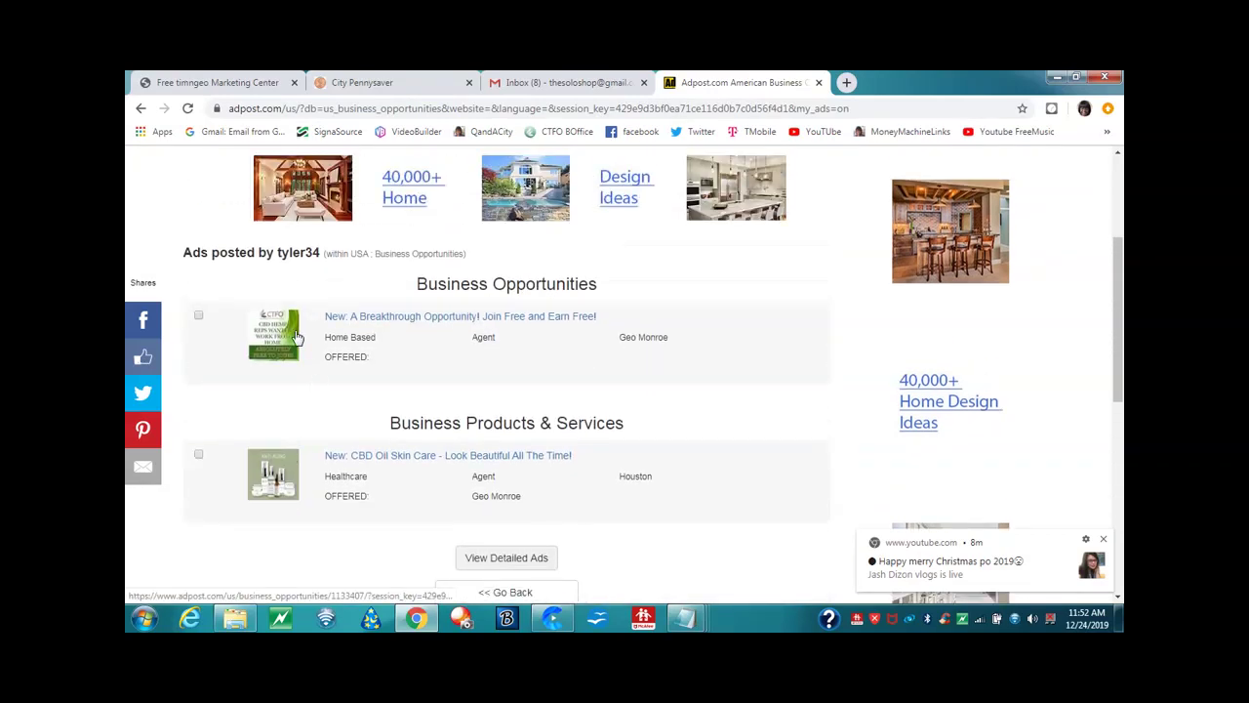
{"action": "scroll", "coordinate": [296, 337], "scroll_direction": "up", "scroll_amount": 2}
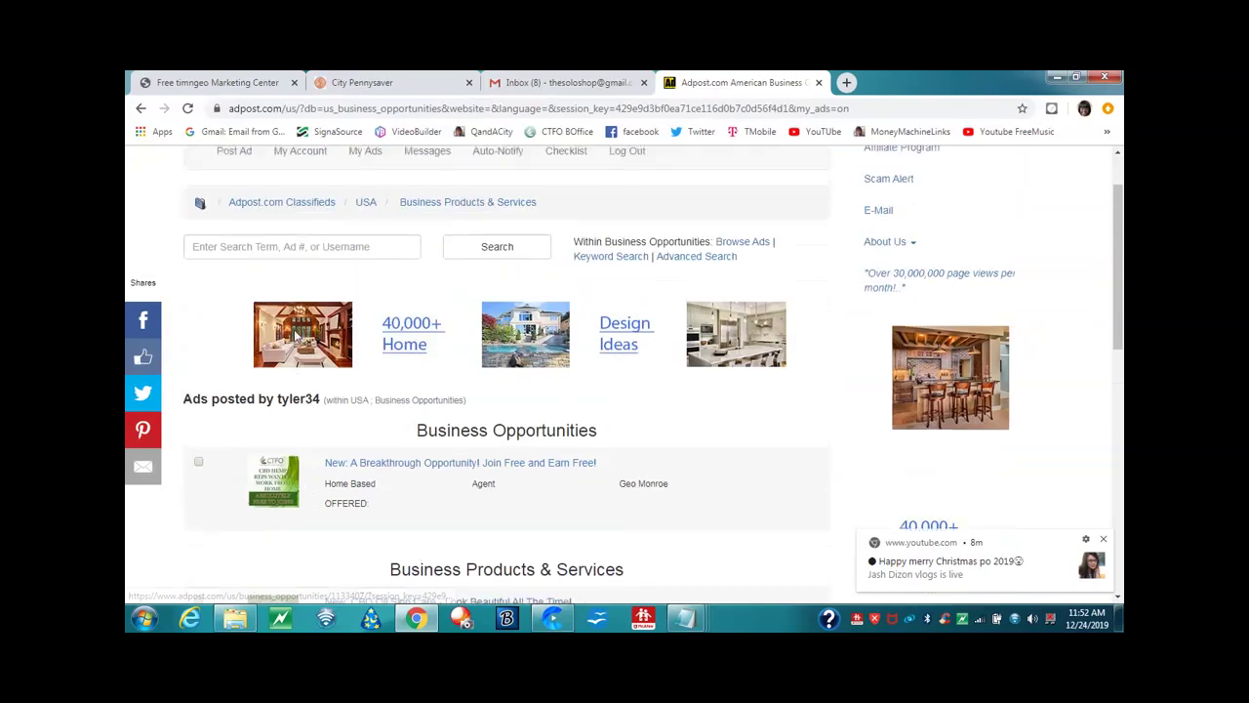
- Open the 'New: A Breakthrough Opportunity!' ad and scroll down to its Website link
{"action": "left_click", "coordinate": [378, 463]}
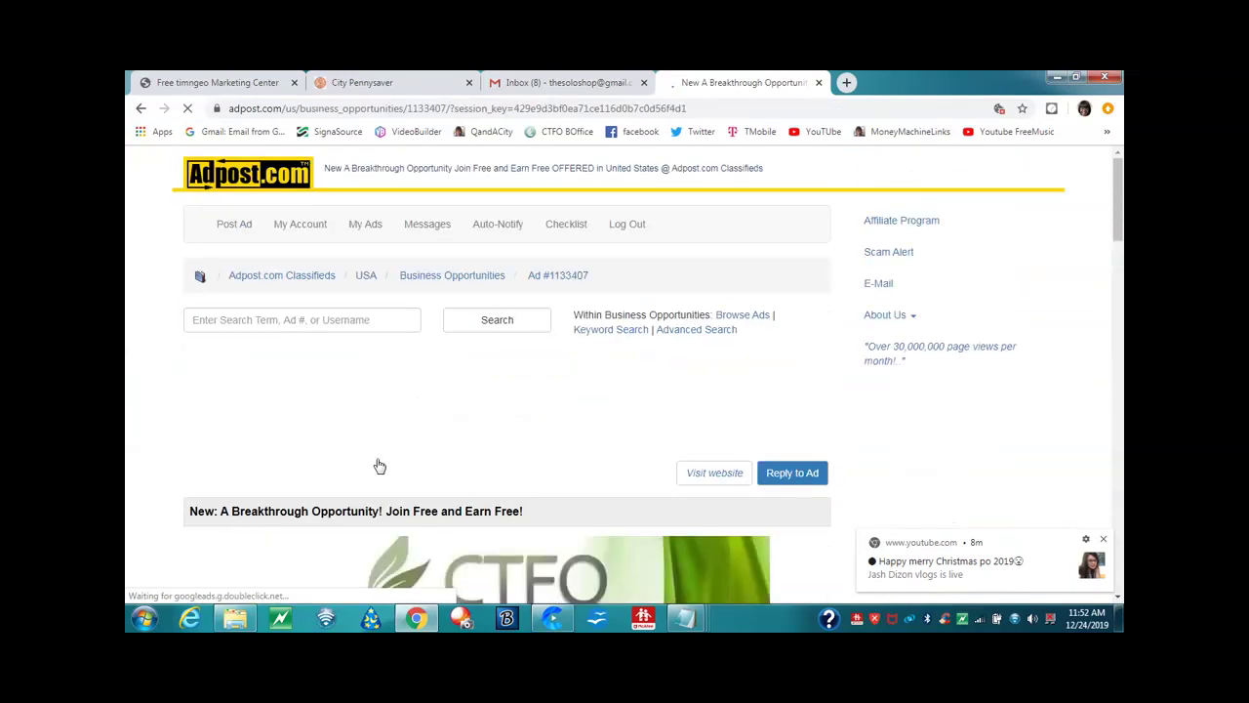
{"action": "scroll", "coordinate": [378, 464], "scroll_direction": "down", "scroll_amount": 5}
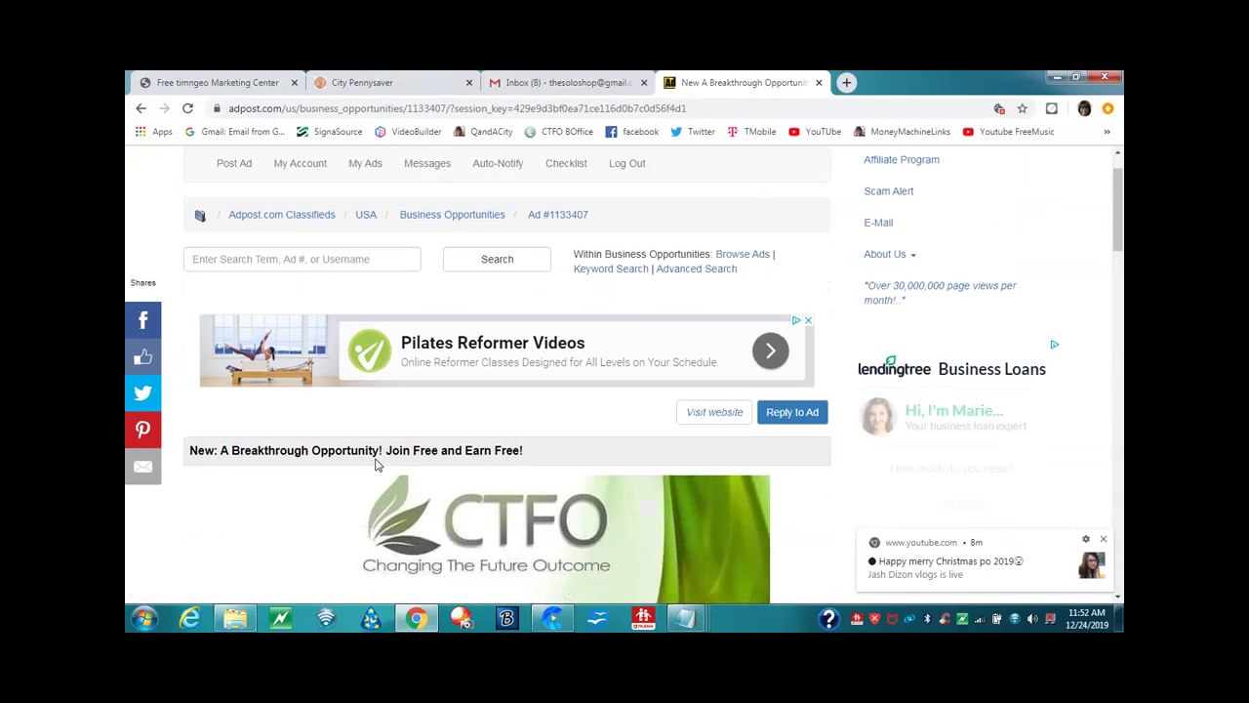
{"action": "scroll", "coordinate": [377, 464], "scroll_direction": "down", "scroll_amount": 4}
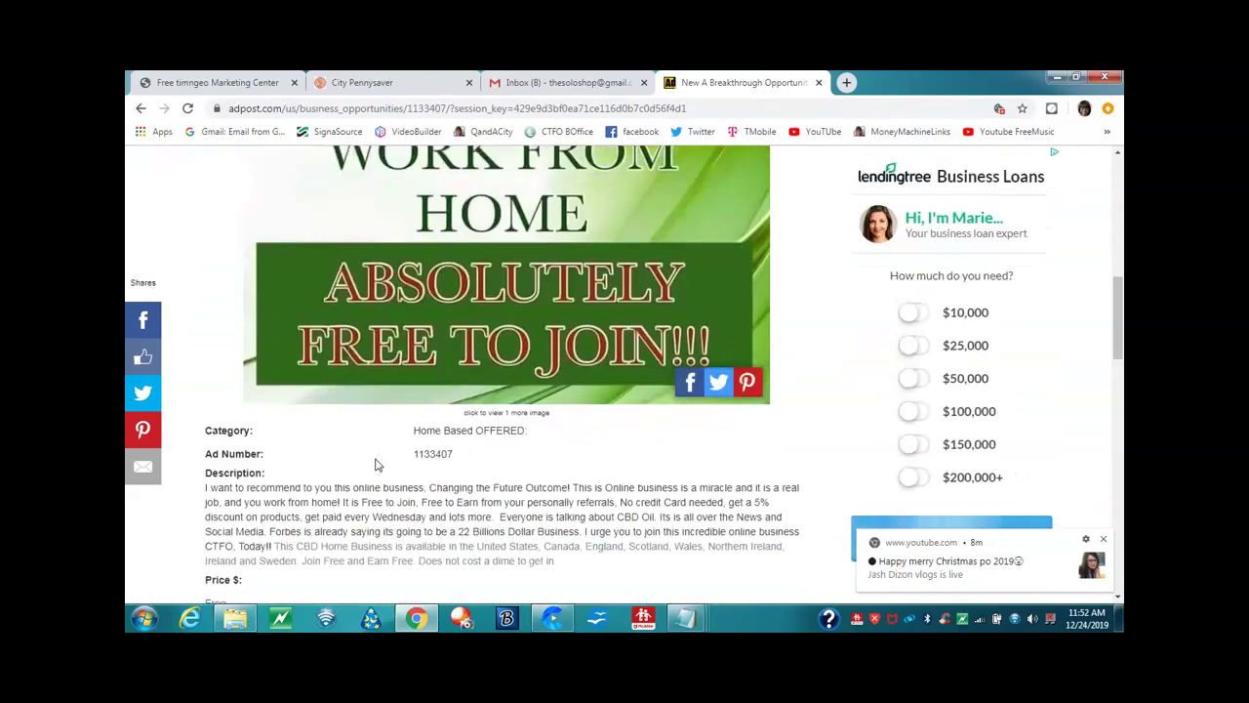
{"action": "scroll", "coordinate": [377, 464], "scroll_direction": "down", "scroll_amount": 3}
{"action": "scroll", "coordinate": [377, 464], "scroll_direction": "down", "scroll_amount": 2}
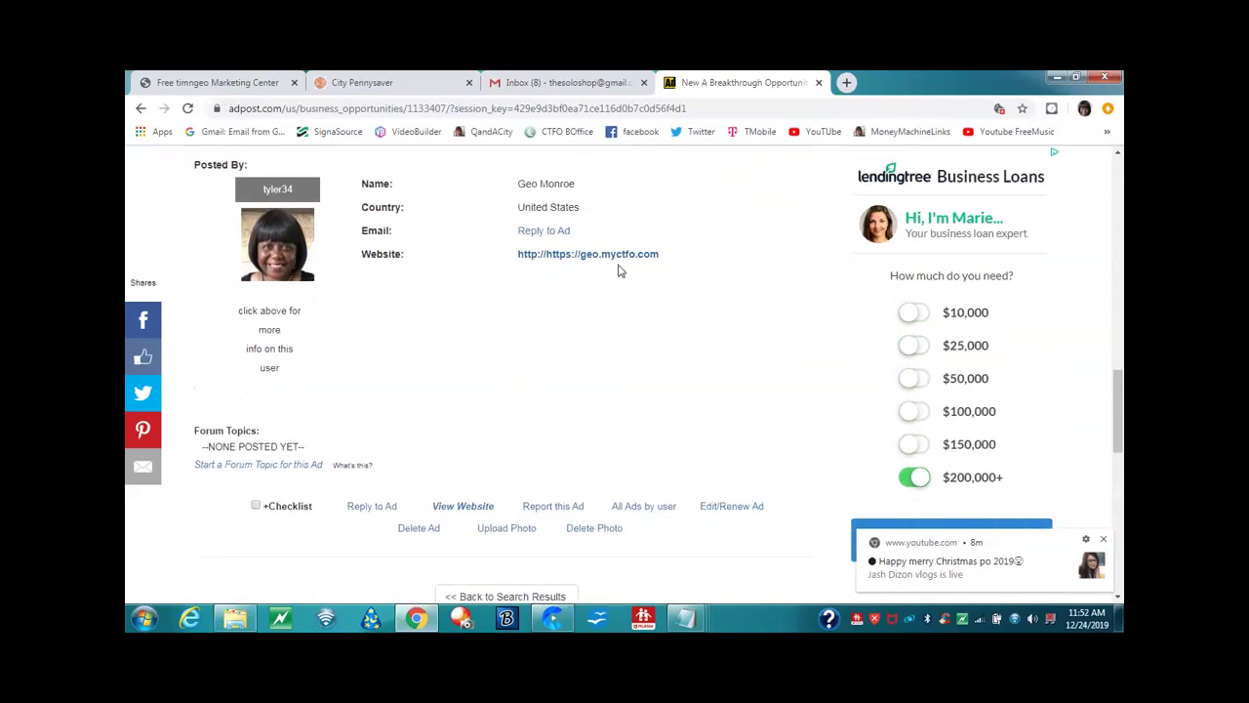
- Open the ad's Edit/Renew form and scroll down to the Website field
{"action": "left_click", "coordinate": [727, 512]}
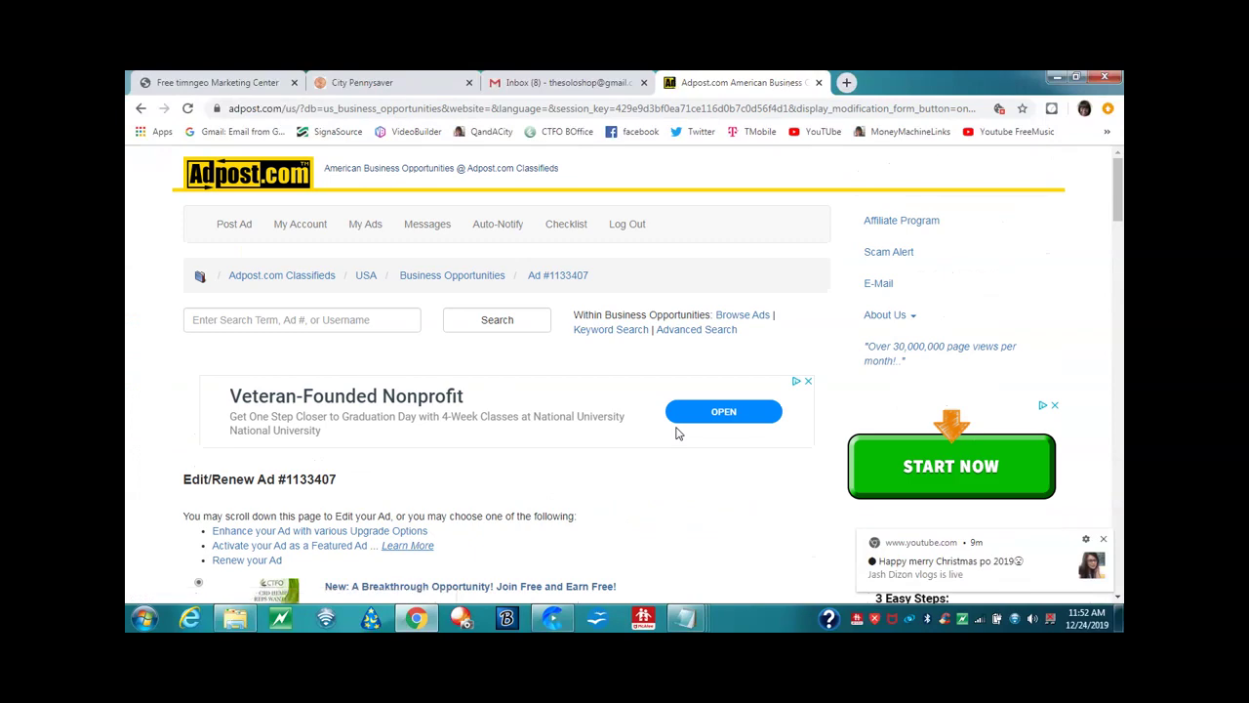
{"action": "scroll", "coordinate": [679, 433], "scroll_direction": "down", "scroll_amount": 2}
{"action": "scroll", "coordinate": [678, 432], "scroll_direction": "down", "scroll_amount": 7}
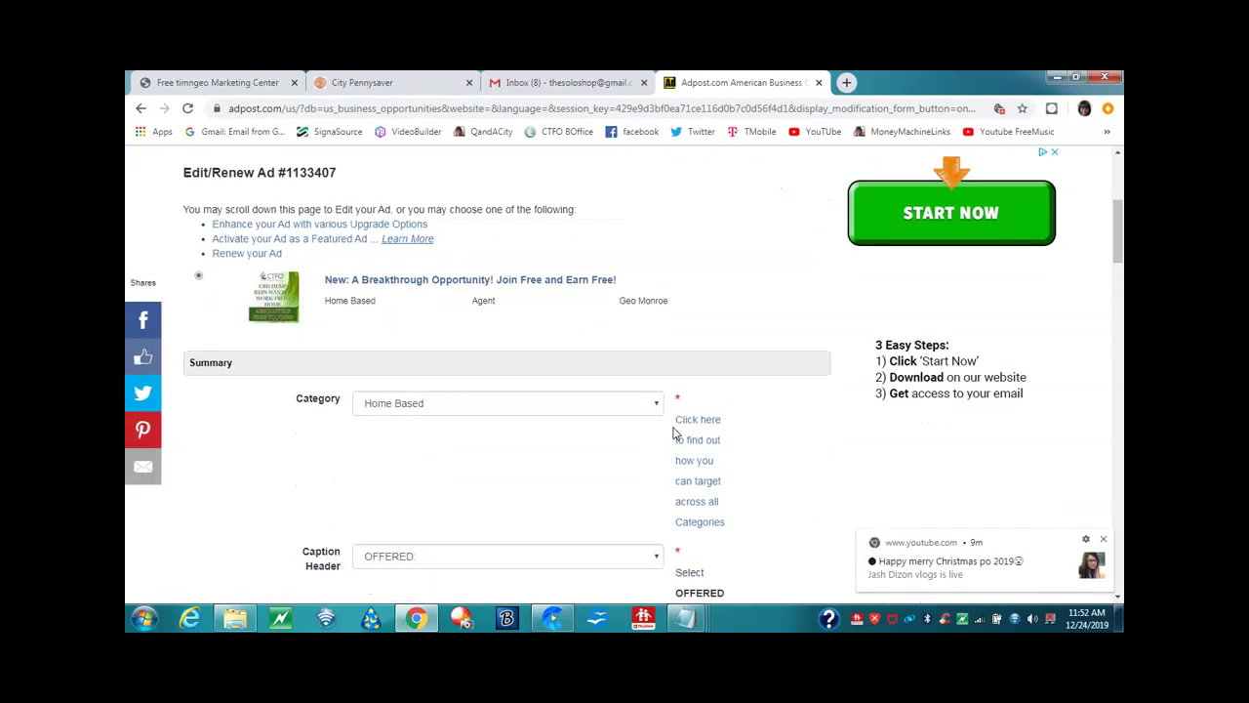
{"action": "scroll", "coordinate": [661, 444], "scroll_direction": "down", "scroll_amount": 4}
{"action": "scroll", "coordinate": [660, 444], "scroll_direction": "down", "scroll_amount": 2}
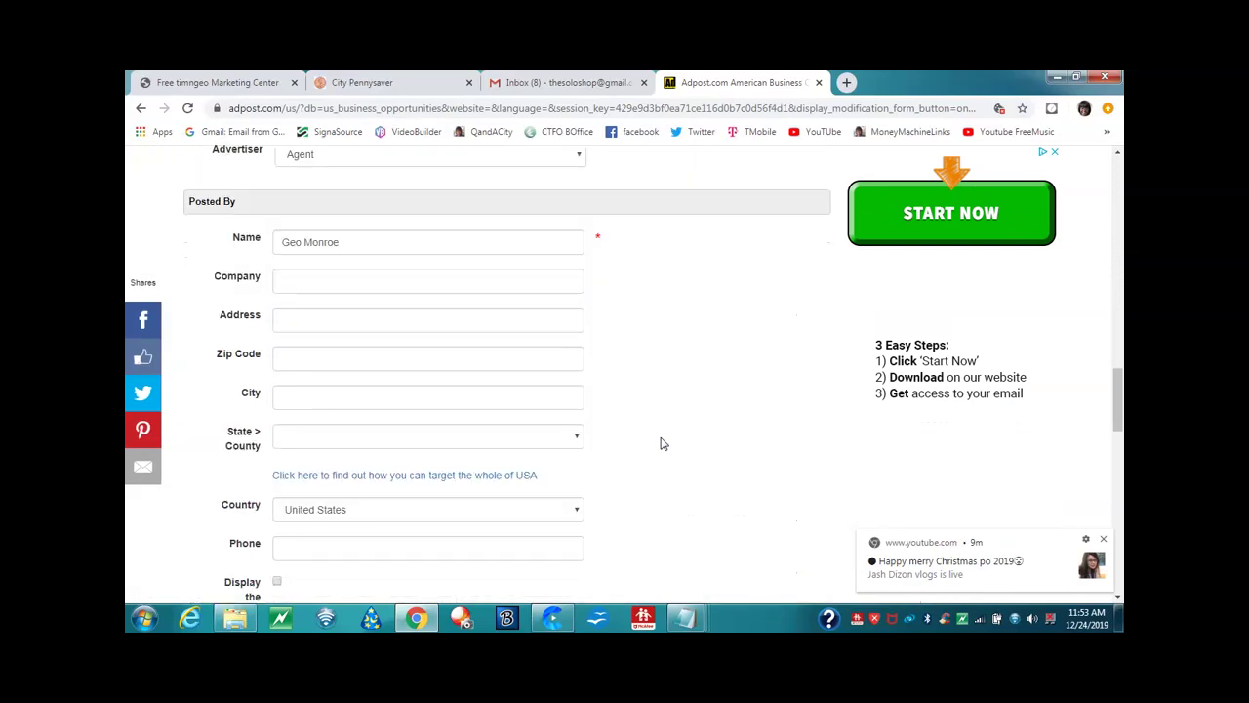
{"action": "scroll", "coordinate": [661, 444], "scroll_direction": "down", "scroll_amount": 2}
{"action": "scroll", "coordinate": [660, 444], "scroll_direction": "down", "scroll_amount": 1}
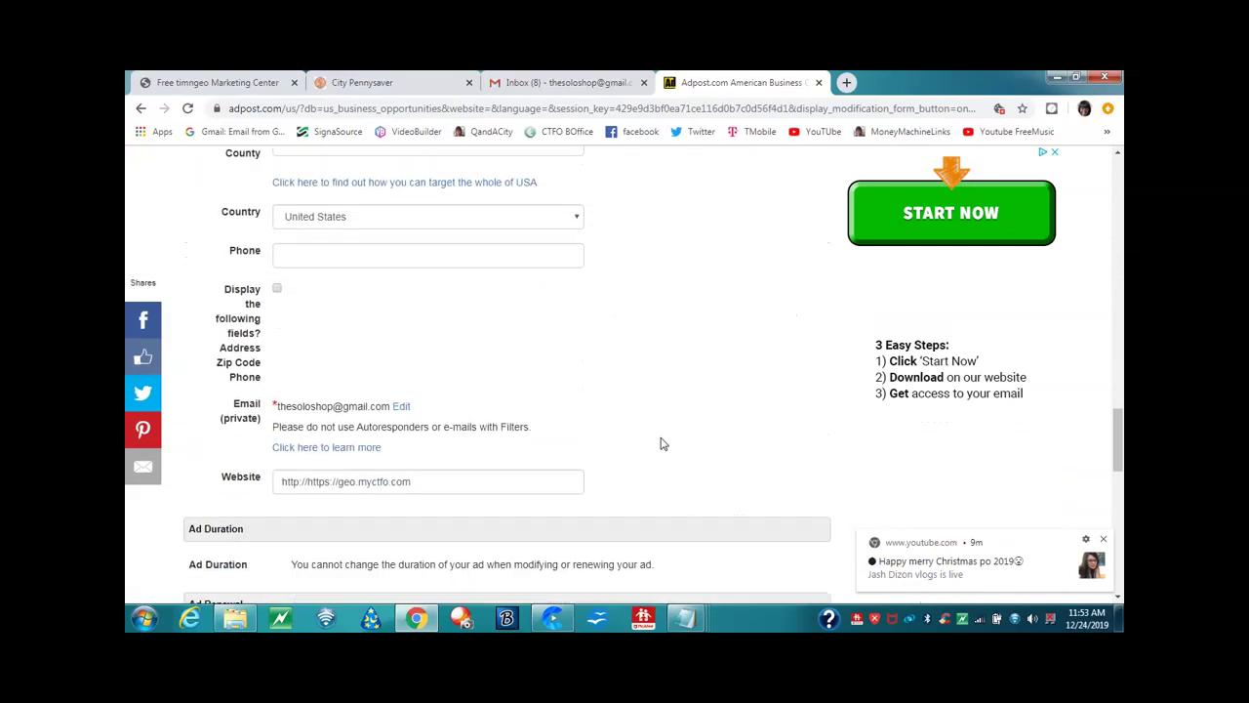
{"action": "left_click", "coordinate": [309, 482]}
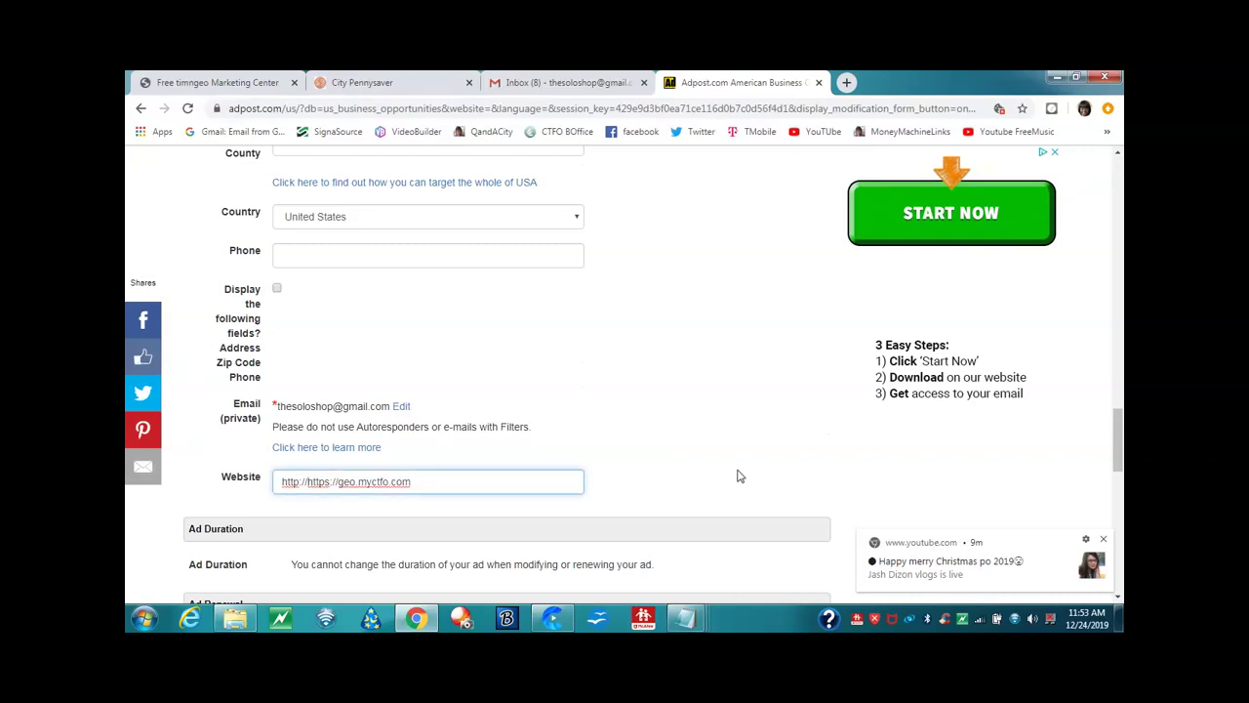
{"action": "key", "text": "Delete"}
{"action": "key", "text": "Delete"}
{"action": "key", "text": "Delete"}
{"action": "key", "text": "Delete"}
{"action": "key", "text": "Delete"}
{"action": "key", "text": "Delete"}
{"action": "key", "text": "Delete"}
{"action": "key", "text": "Delete"}
{"action": "left_click_drag", "start_coordinate": [308, 482], "coordinate": [394, 488]}
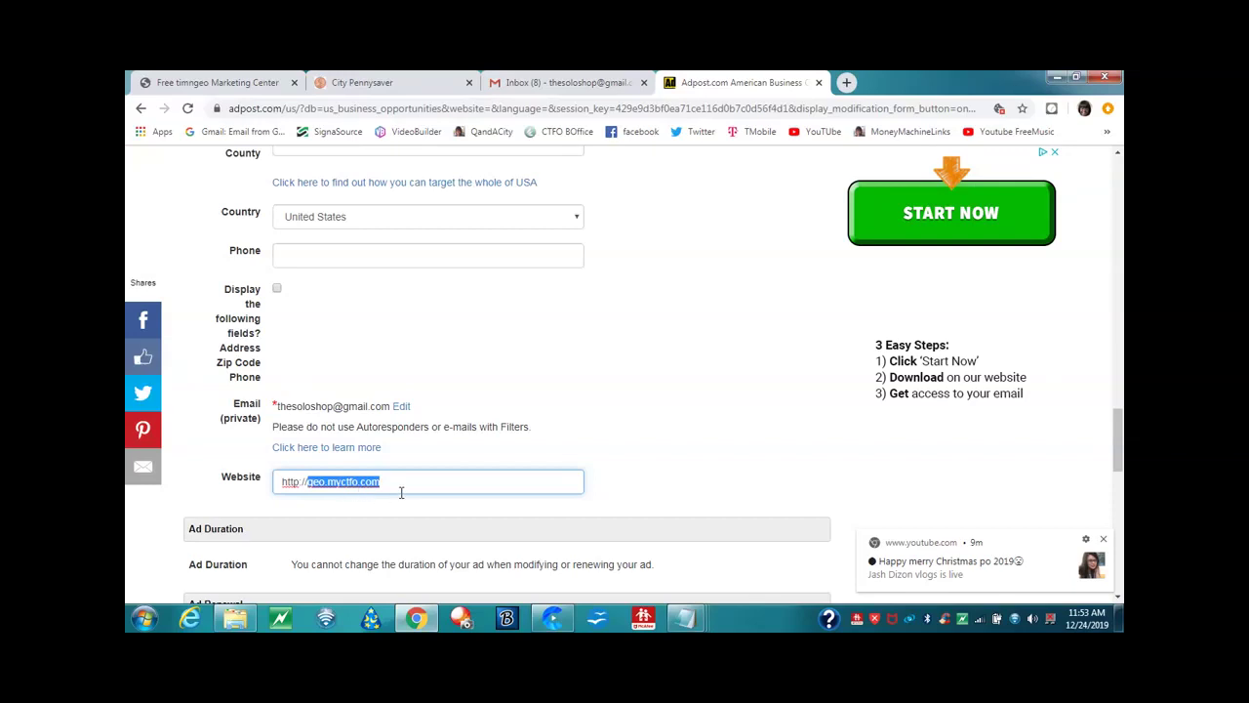
{"action": "left_click", "coordinate": [680, 475]}
{"action": "scroll", "coordinate": [669, 455], "scroll_direction": "down", "scroll_amount": 2}
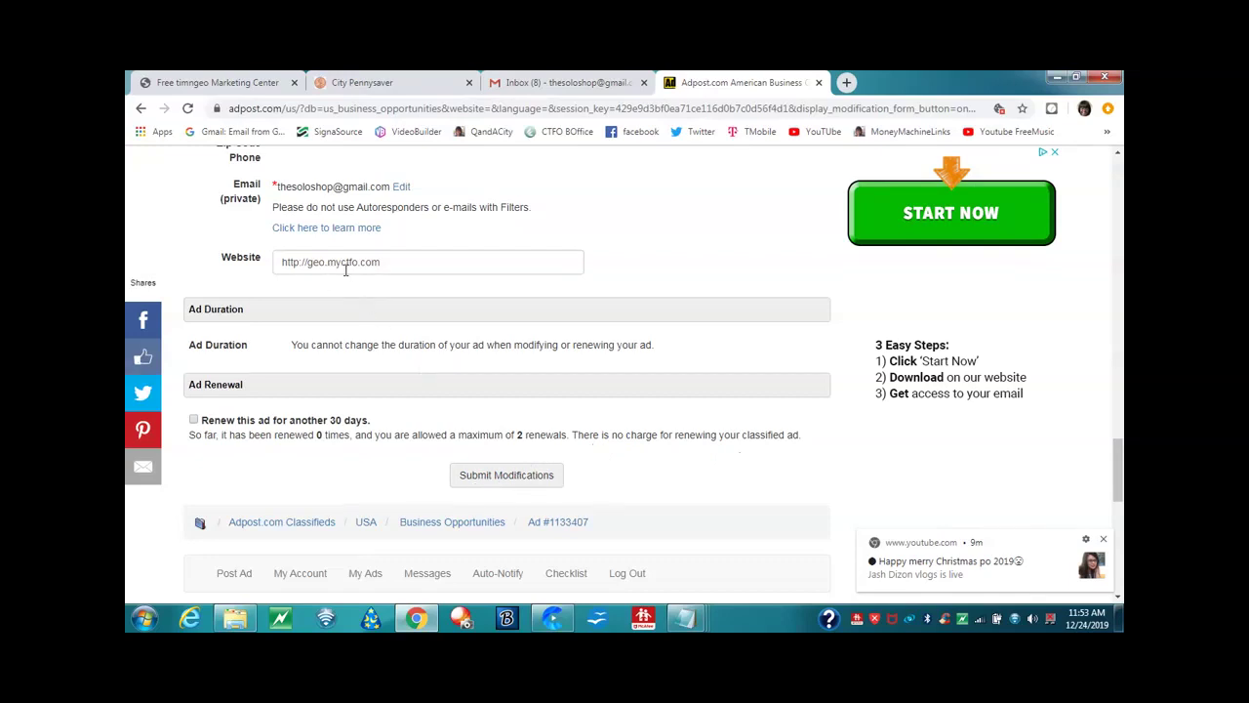
{"action": "left_click", "coordinate": [505, 475]}
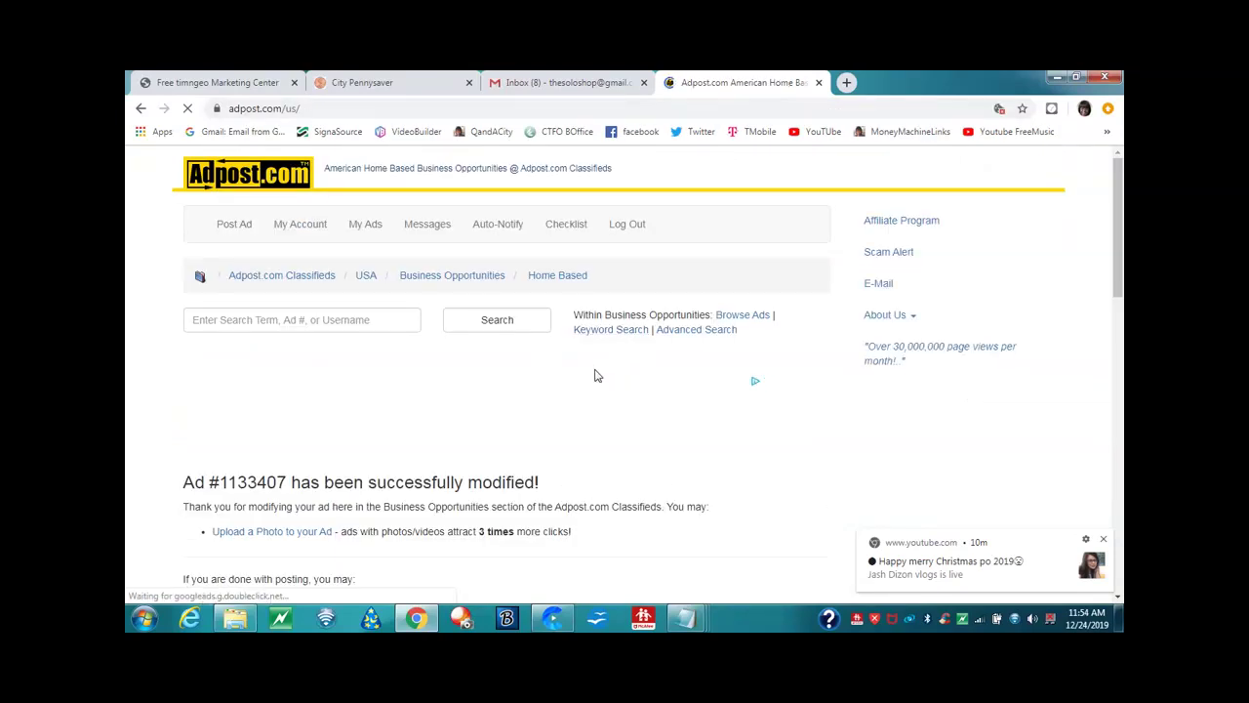
{"action": "scroll", "coordinate": [595, 375], "scroll_direction": "down", "scroll_amount": 2}
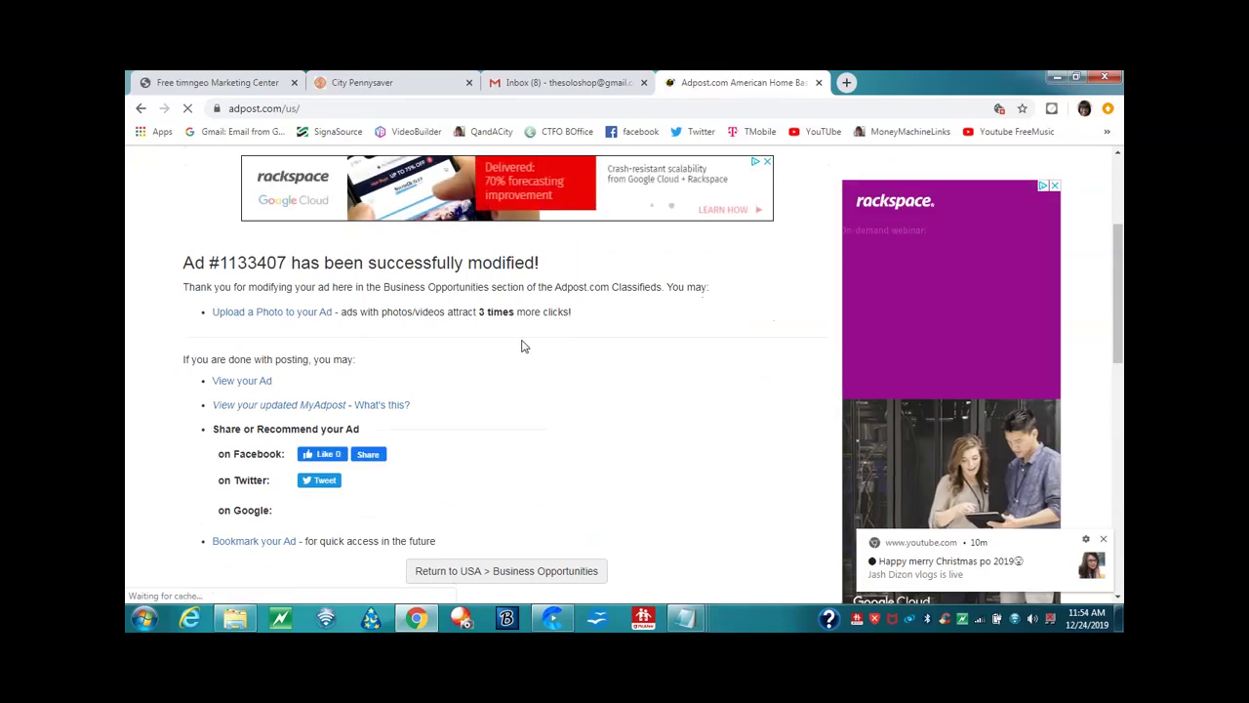
{"action": "scroll", "coordinate": [506, 348], "scroll_direction": "down", "scroll_amount": 1}
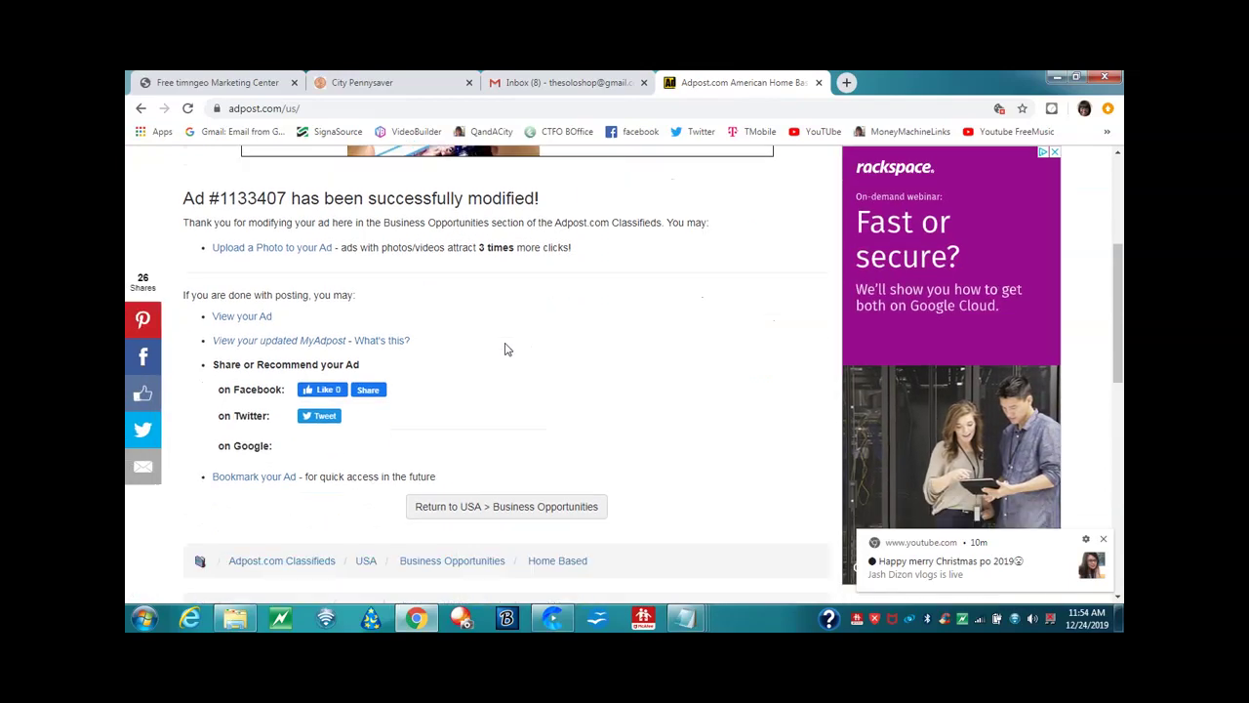
{"action": "scroll", "coordinate": [506, 349], "scroll_direction": "down", "scroll_amount": 6}
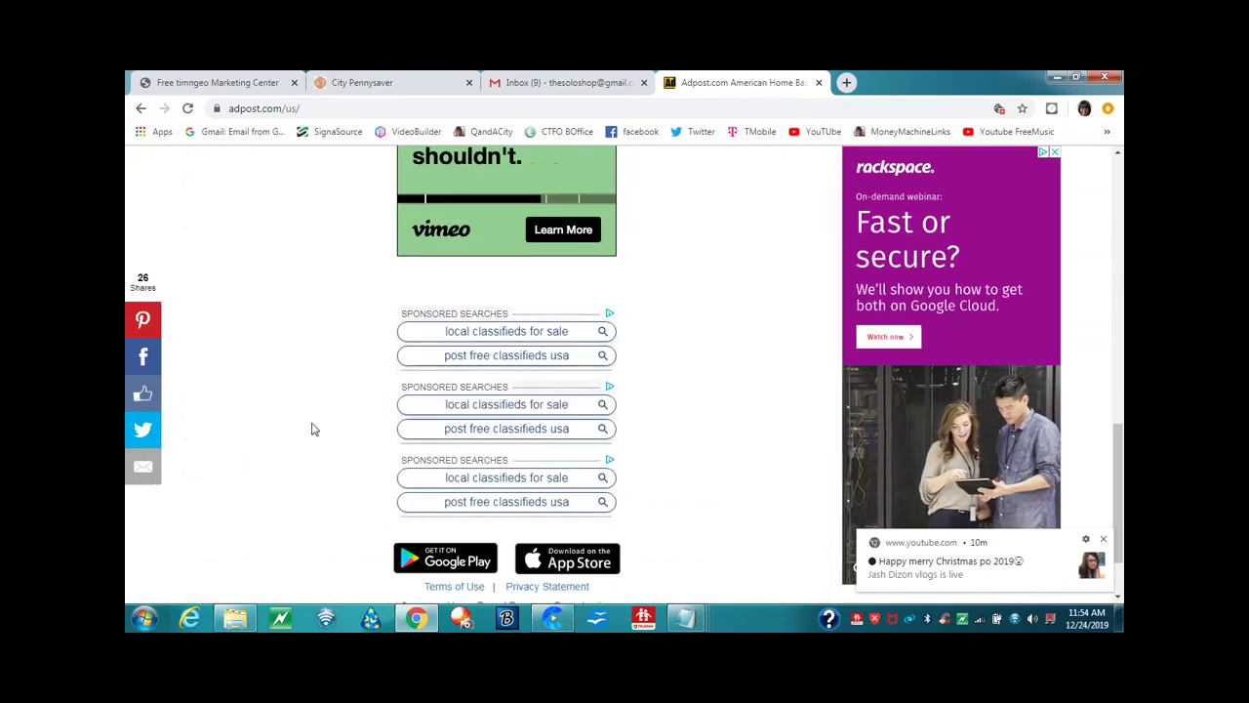
{"action": "scroll", "coordinate": [302, 432], "scroll_direction": "up", "scroll_amount": 5}
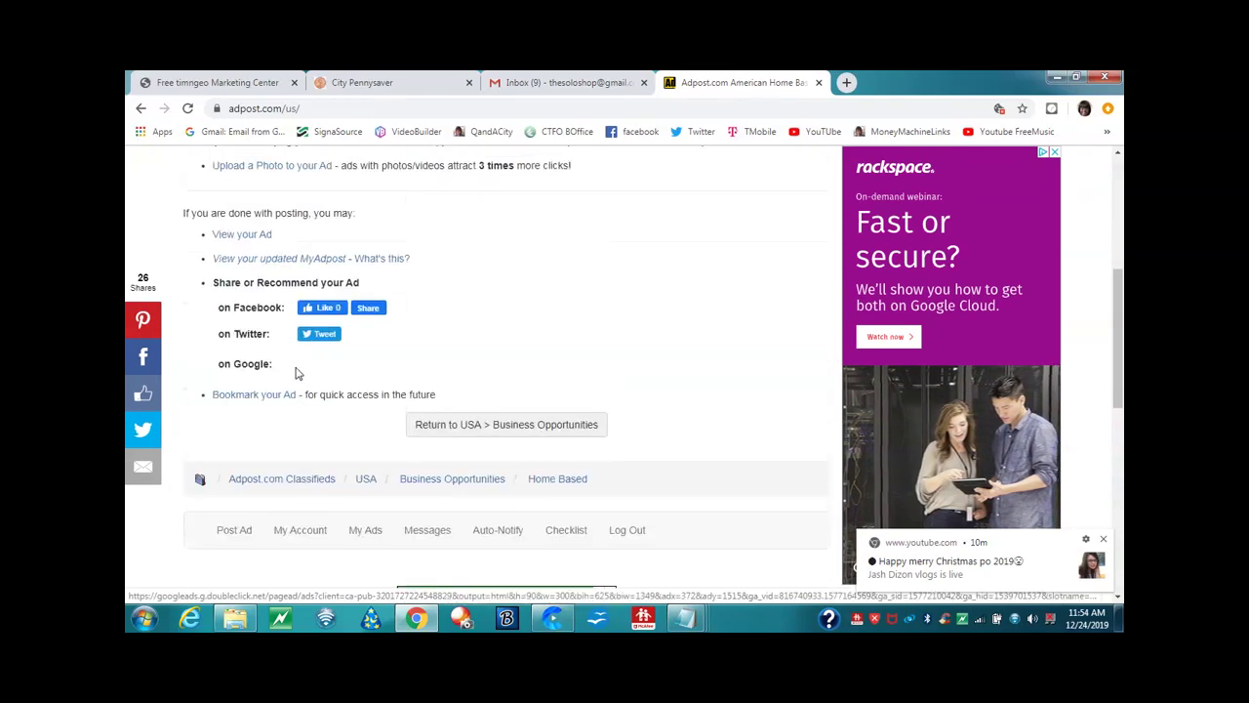
{"action": "left_click", "coordinate": [254, 237]}
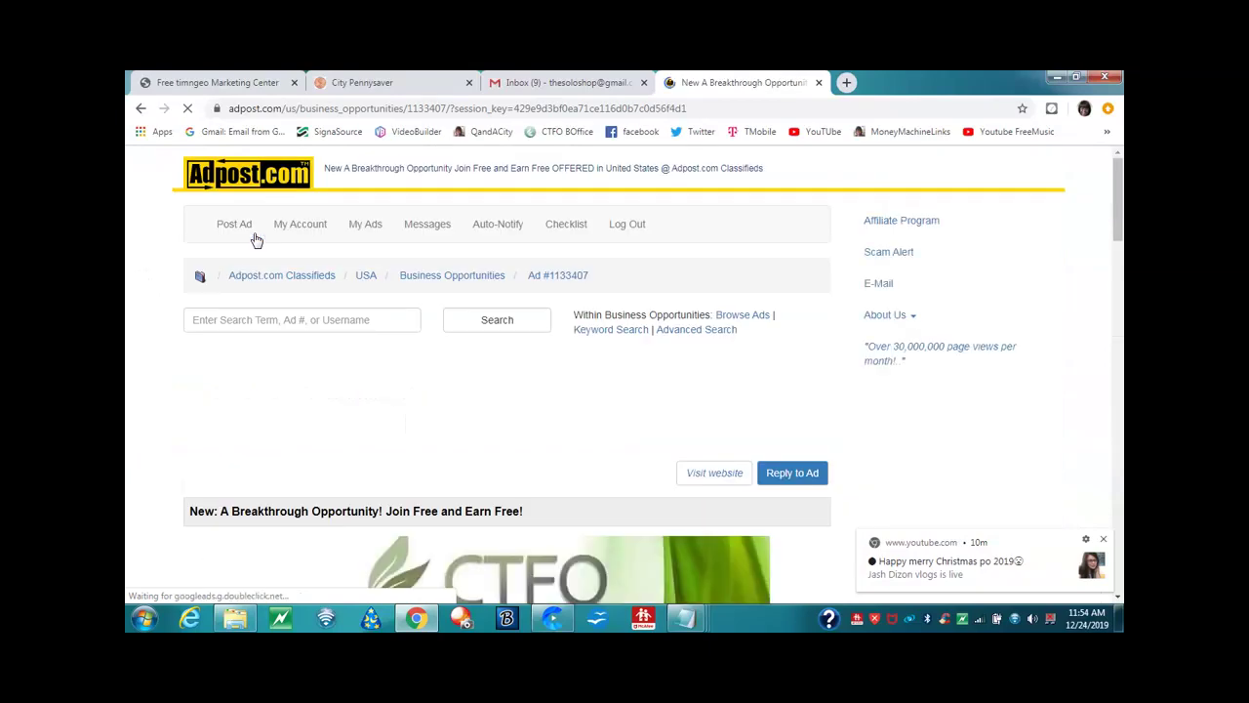
{"action": "scroll", "coordinate": [271, 326], "scroll_direction": "down", "scroll_amount": 2}
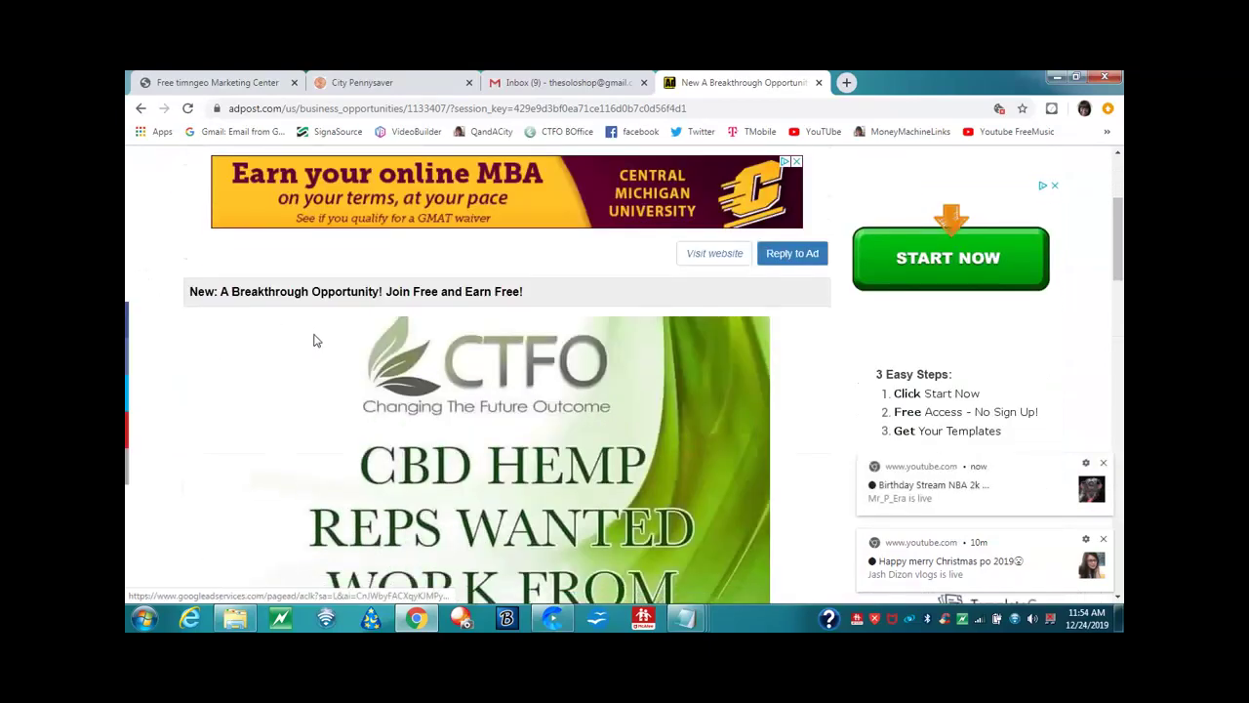
{"action": "scroll", "coordinate": [313, 339], "scroll_direction": "down", "scroll_amount": 5}
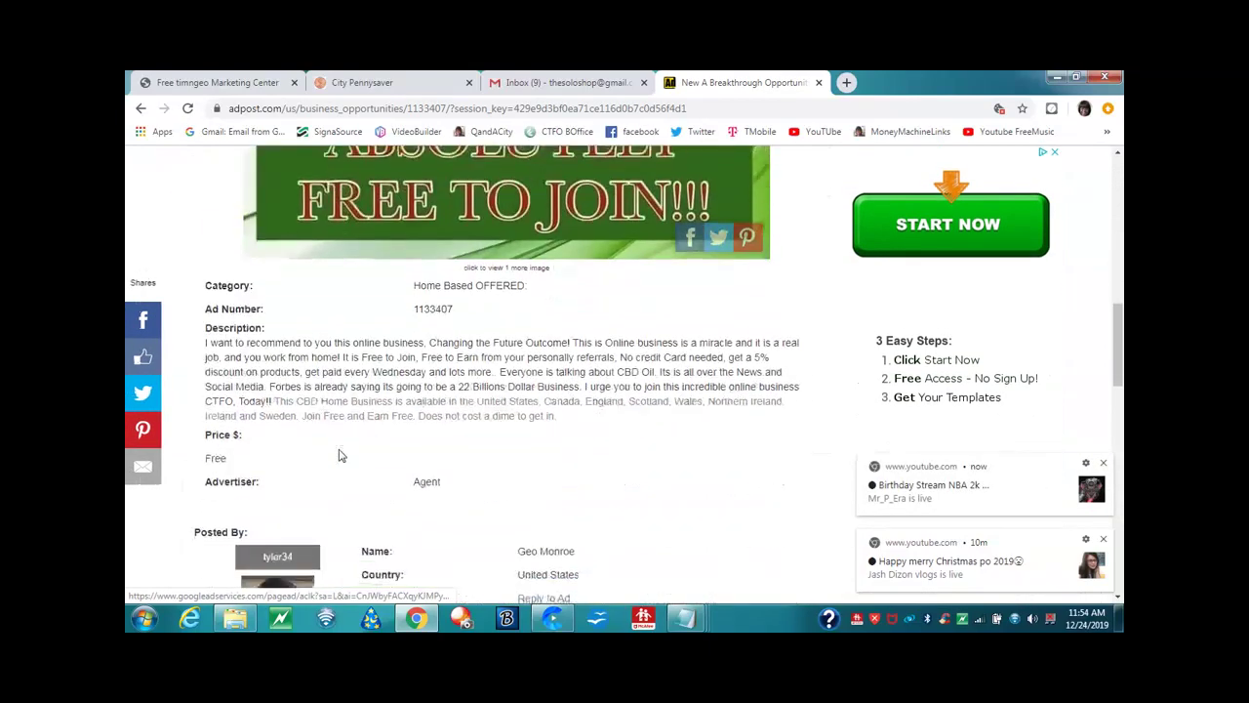
{"action": "scroll", "coordinate": [340, 455], "scroll_direction": "down", "scroll_amount": 3}
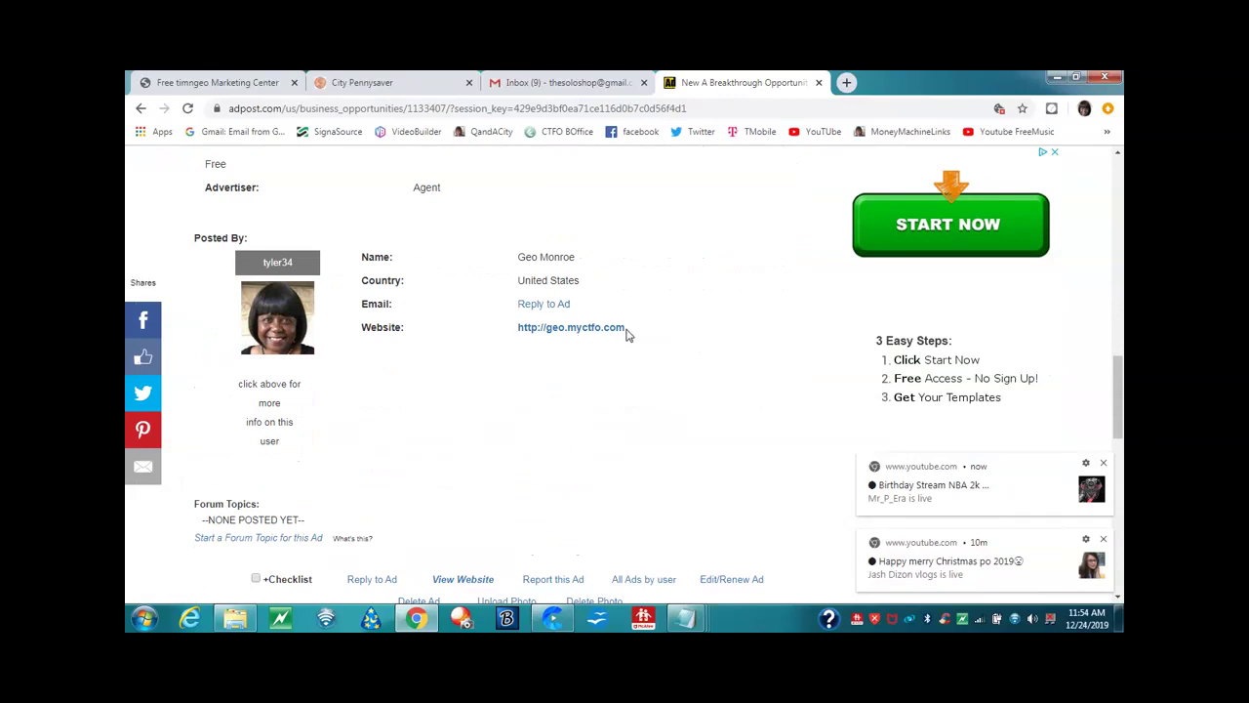
{"action": "left_click_drag", "start_coordinate": [625, 330], "coordinate": [517, 328]}
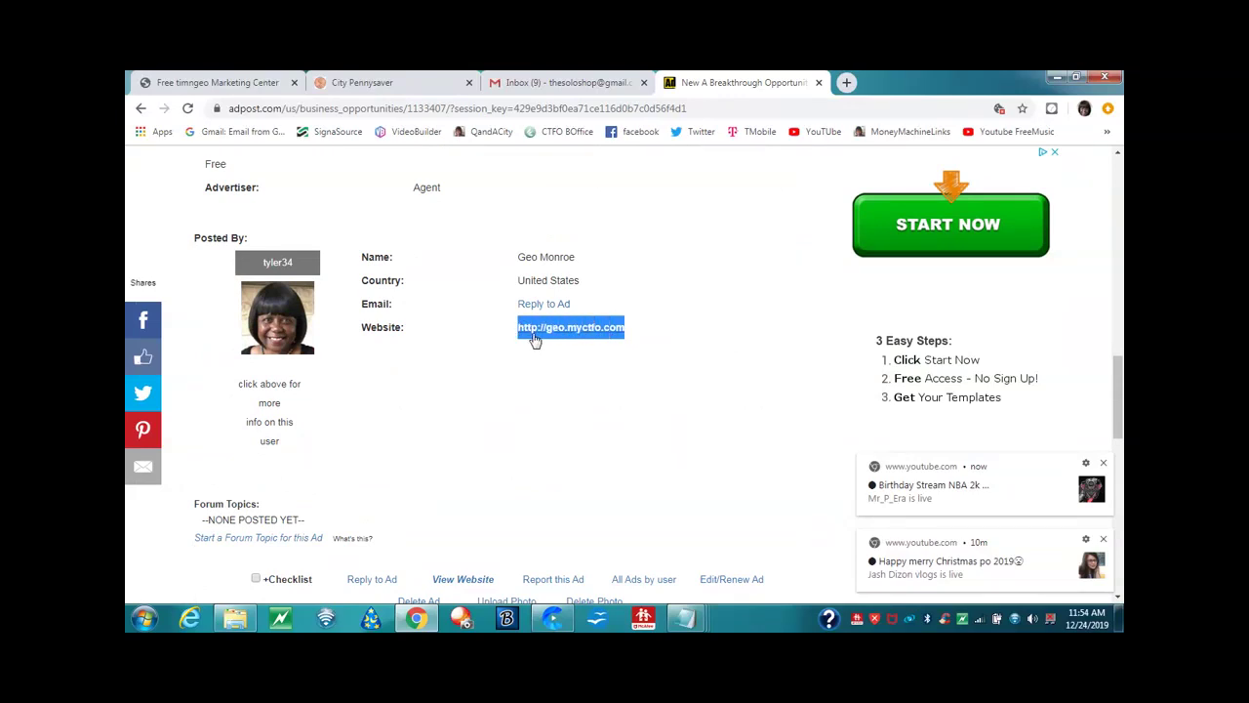
{"action": "right_click", "coordinate": [549, 331]}
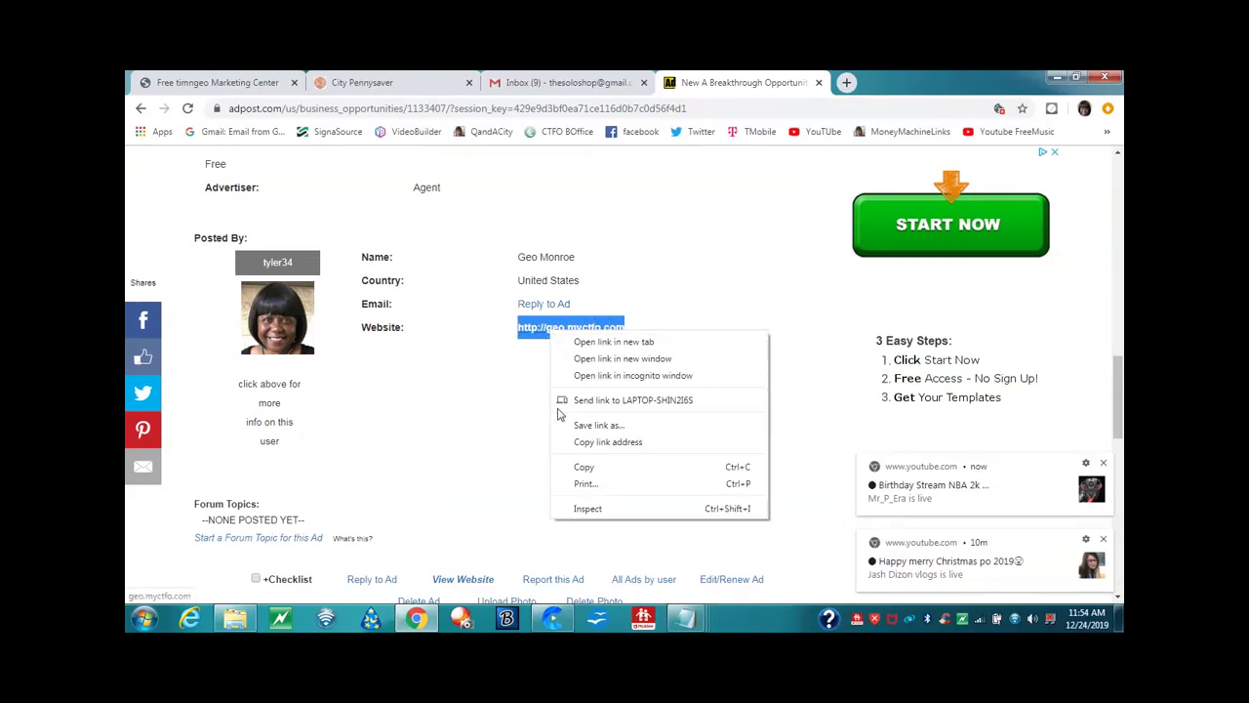
{"action": "left_click", "coordinate": [584, 467]}
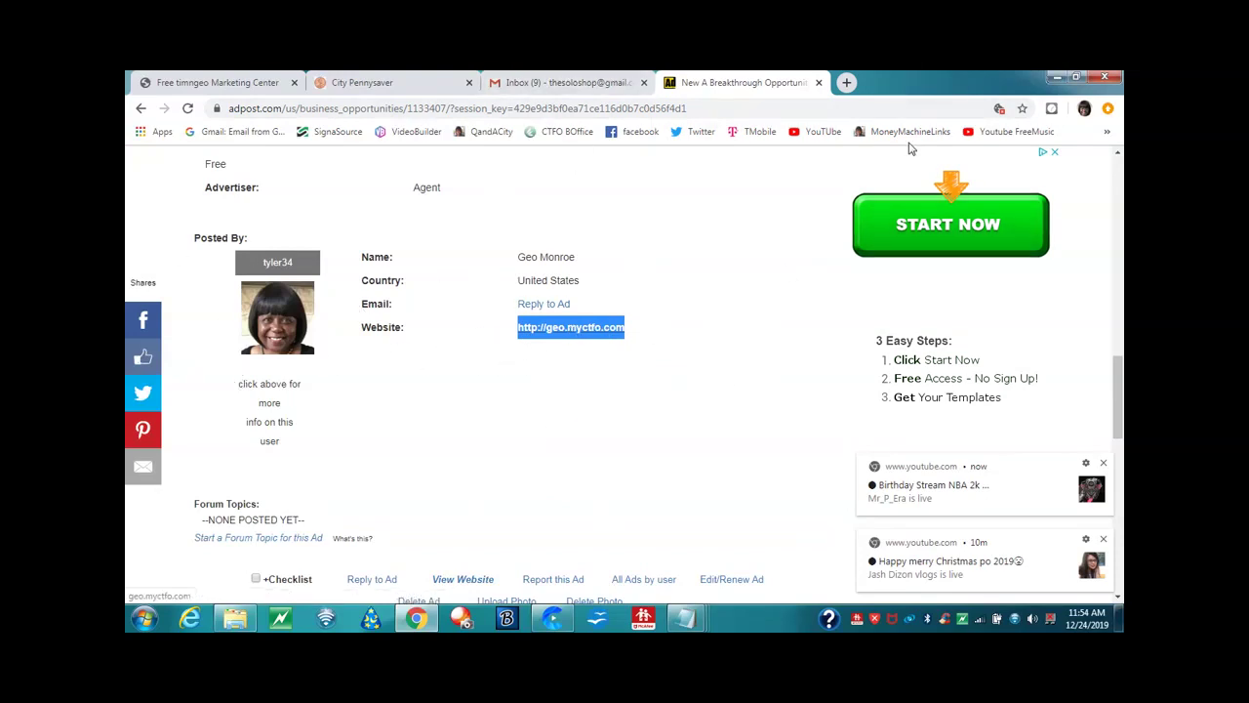
- Open the copied ad website address in a new browser tab
{"action": "left_click", "coordinate": [846, 84]}
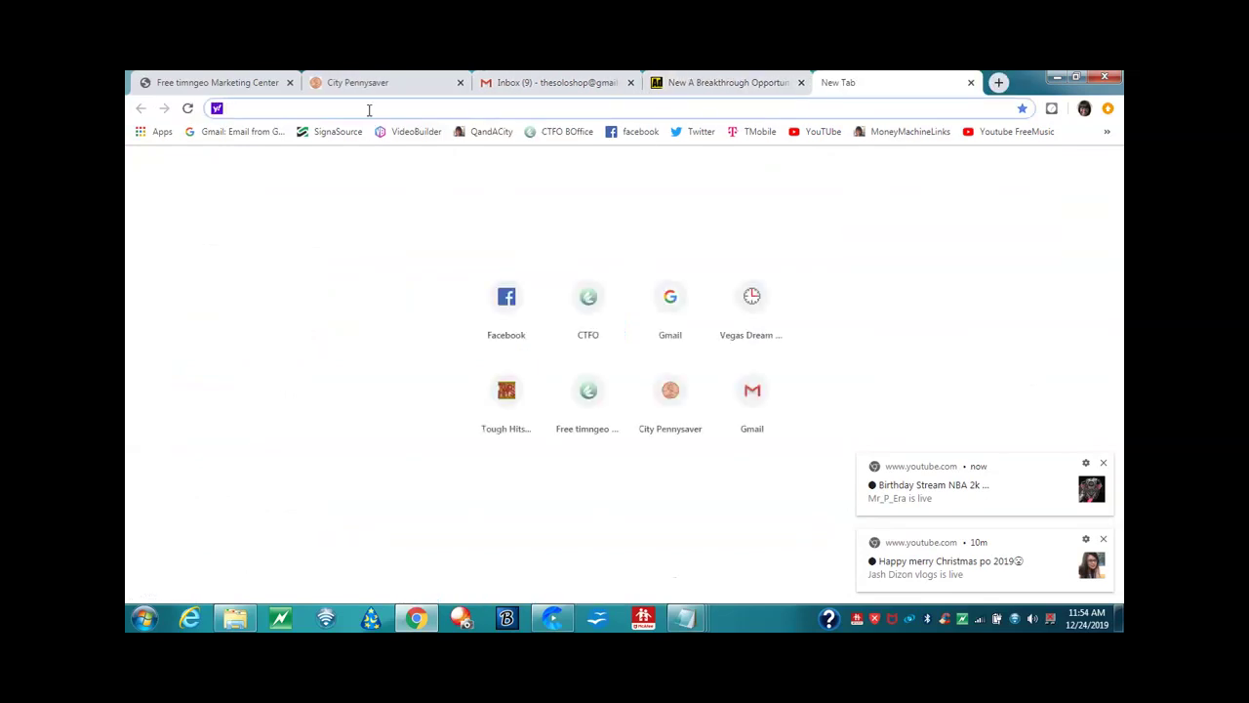
{"action": "right_click", "coordinate": [374, 108]}
{"action": "left_click", "coordinate": [399, 184]}
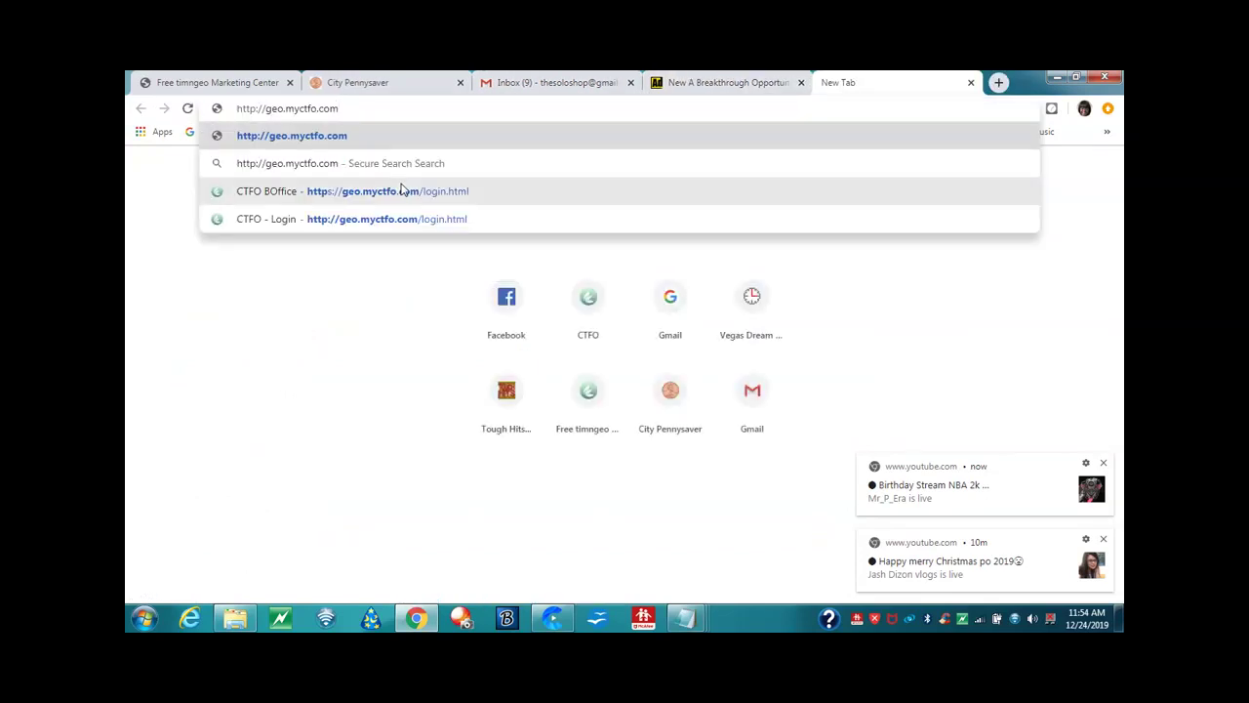
{"action": "key", "text": "Return"}
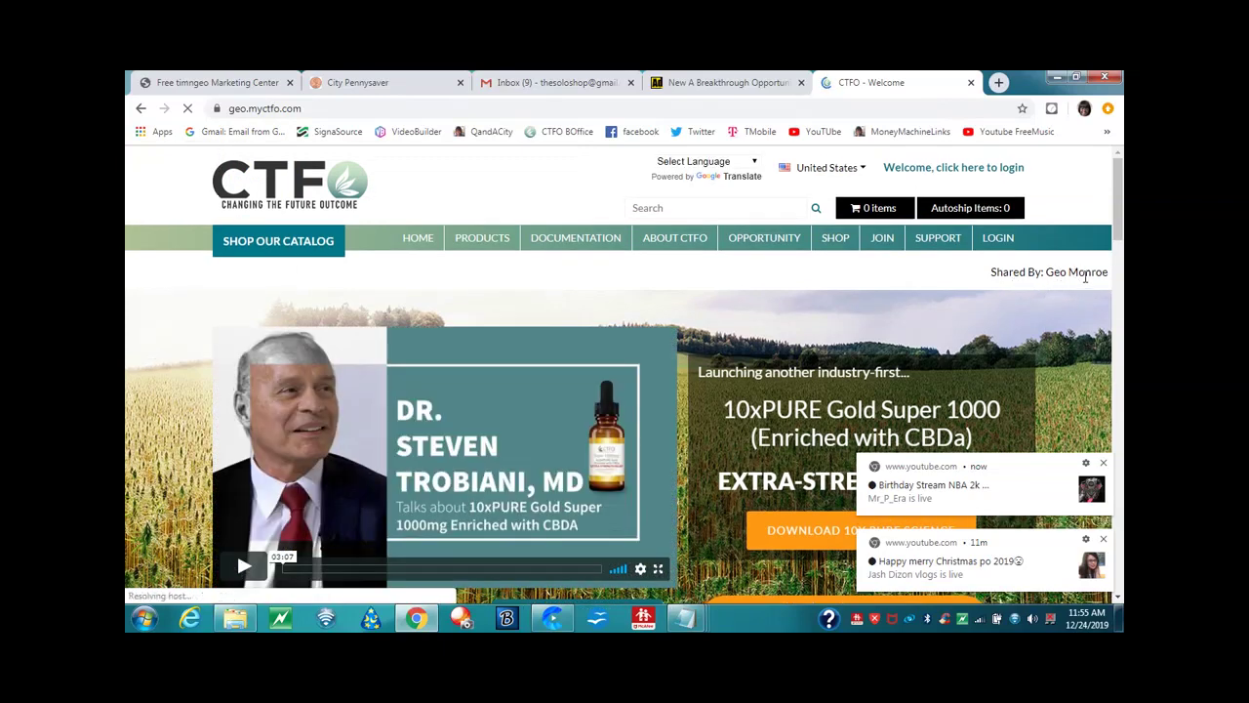
- Go from the CTFO join page to the Free Associate Enrollment form and look through it
{"action": "left_click", "coordinate": [884, 238]}
{"action": "scroll", "coordinate": [803, 299], "scroll_direction": "down", "scroll_amount": 3}
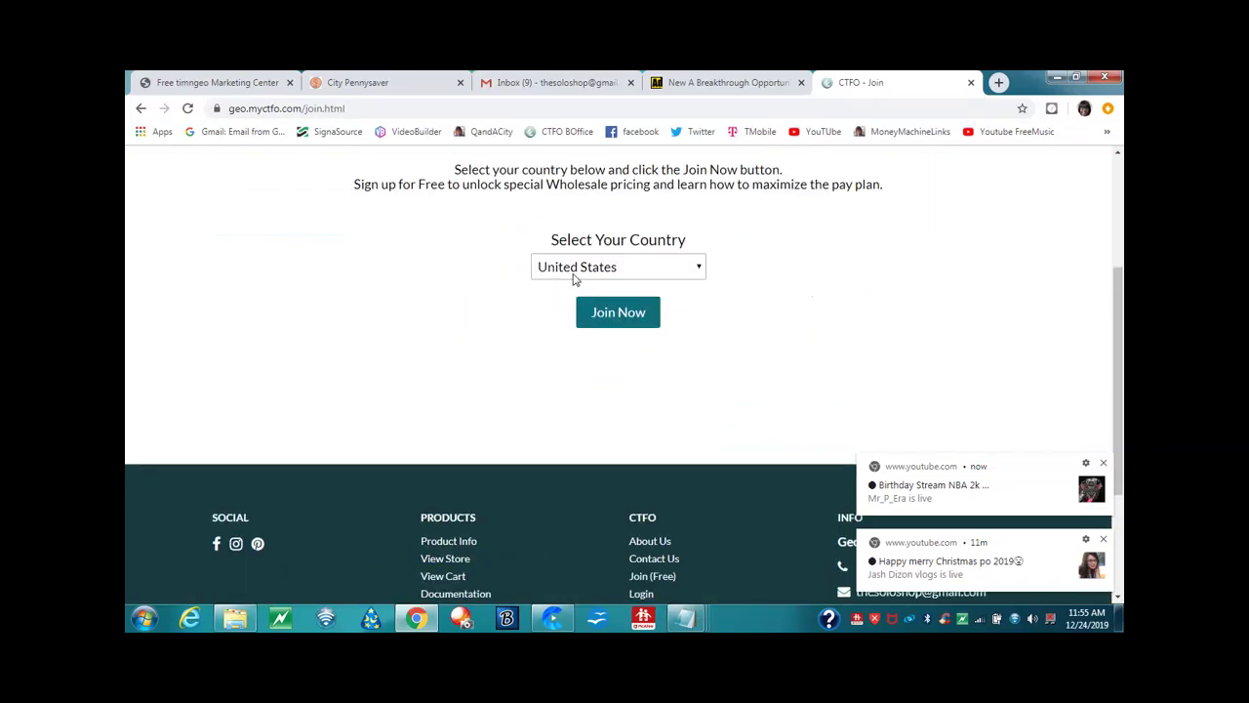
{"action": "left_click", "coordinate": [617, 320]}
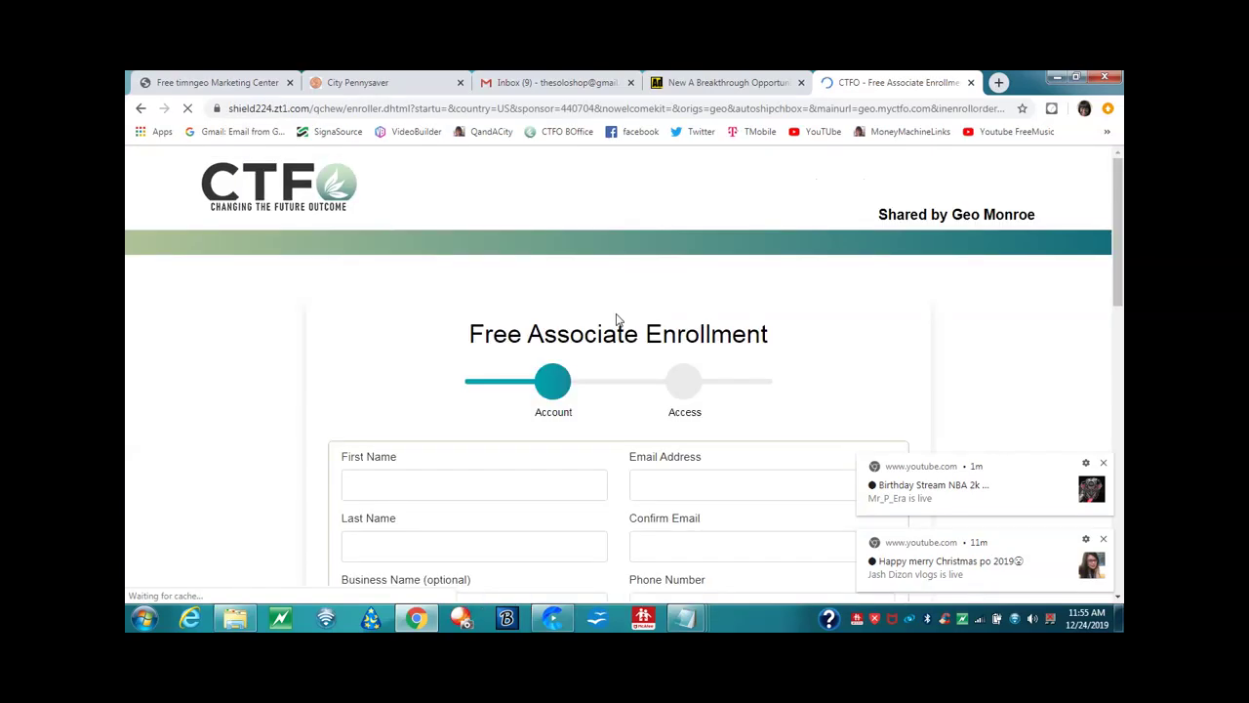
{"action": "scroll", "coordinate": [386, 383], "scroll_direction": "down", "scroll_amount": 10}
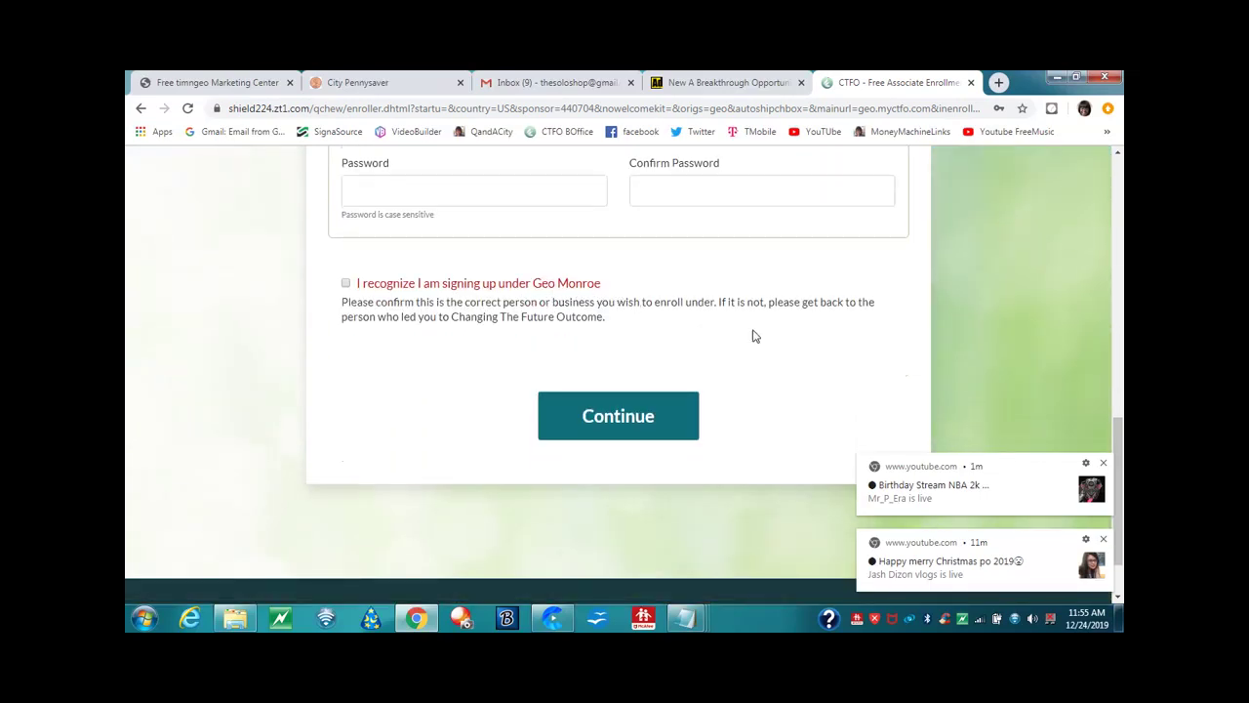
{"action": "scroll", "coordinate": [779, 338], "scroll_direction": "up", "scroll_amount": 3}
{"action": "left_click", "coordinate": [970, 82]}
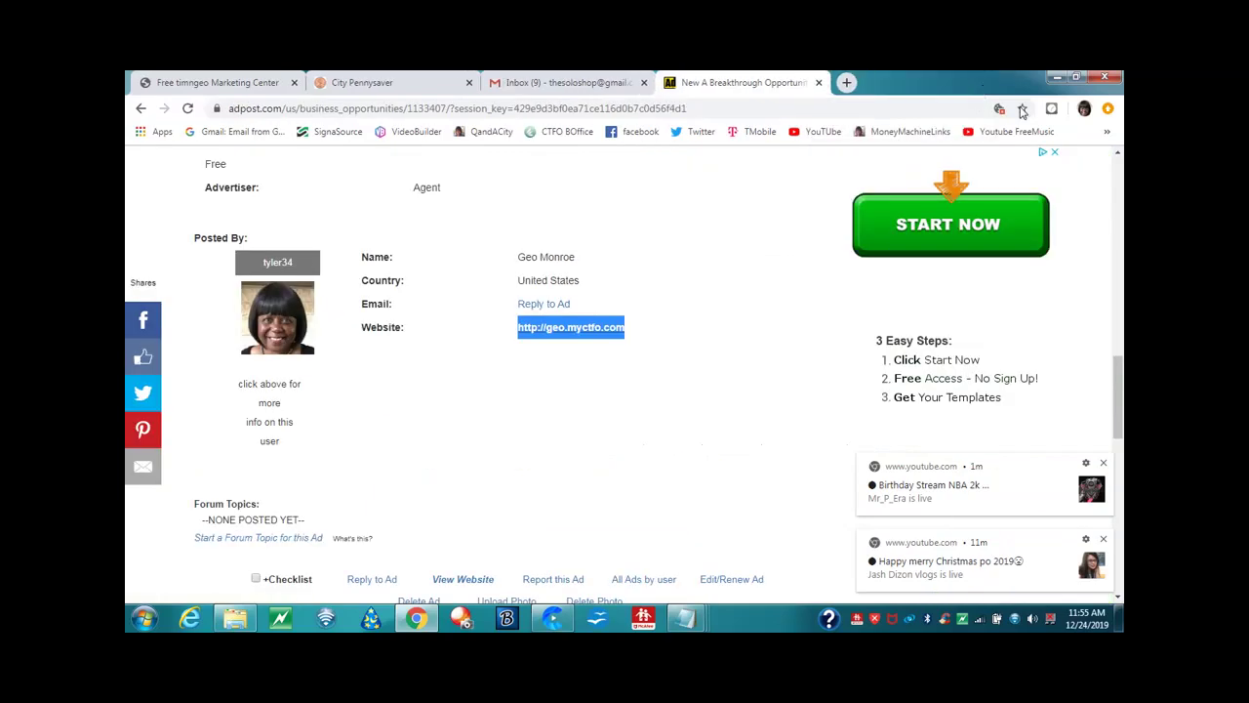
{"action": "left_click", "coordinate": [717, 359]}
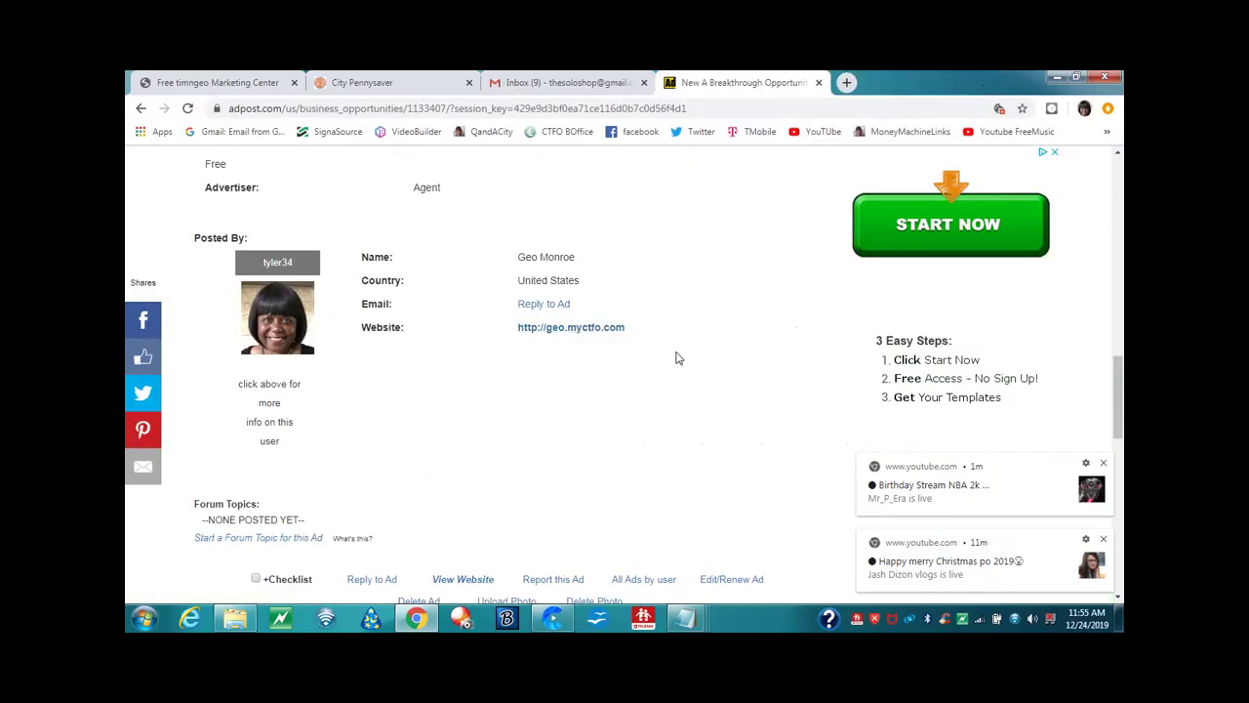
{"action": "scroll", "coordinate": [684, 378], "scroll_direction": "down", "scroll_amount": 3}
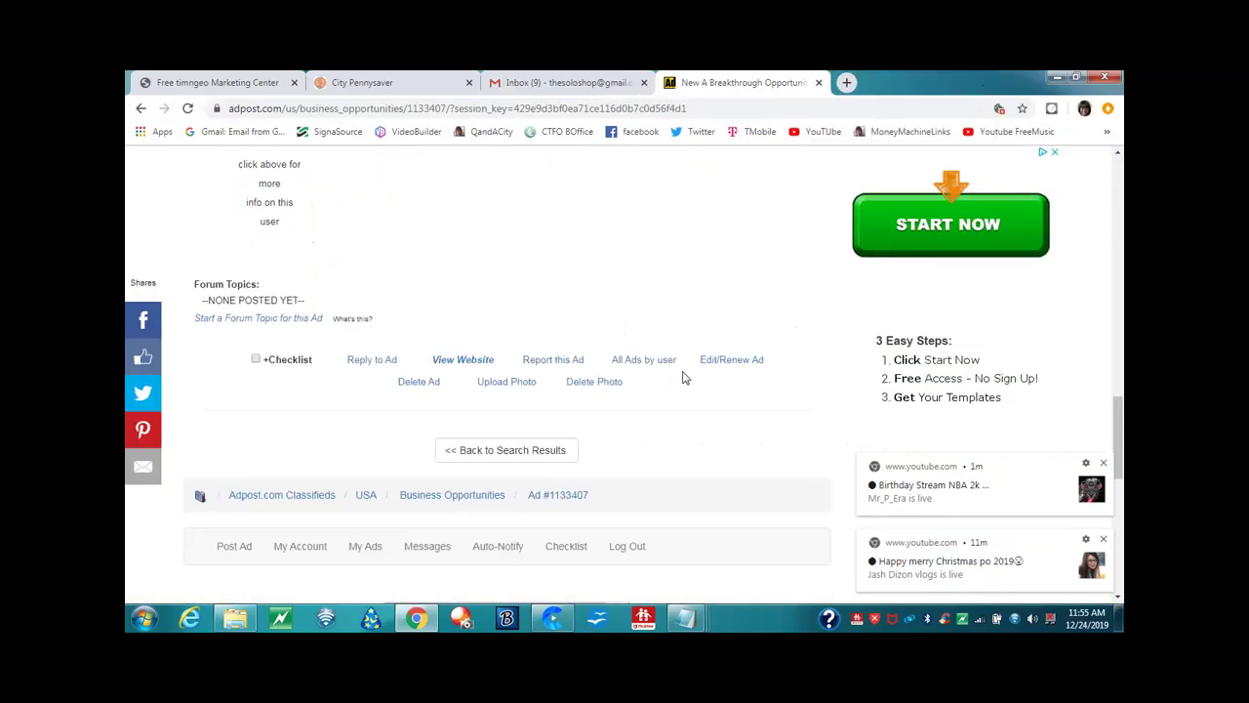
{"action": "scroll", "coordinate": [684, 377], "scroll_direction": "down", "scroll_amount": 3}
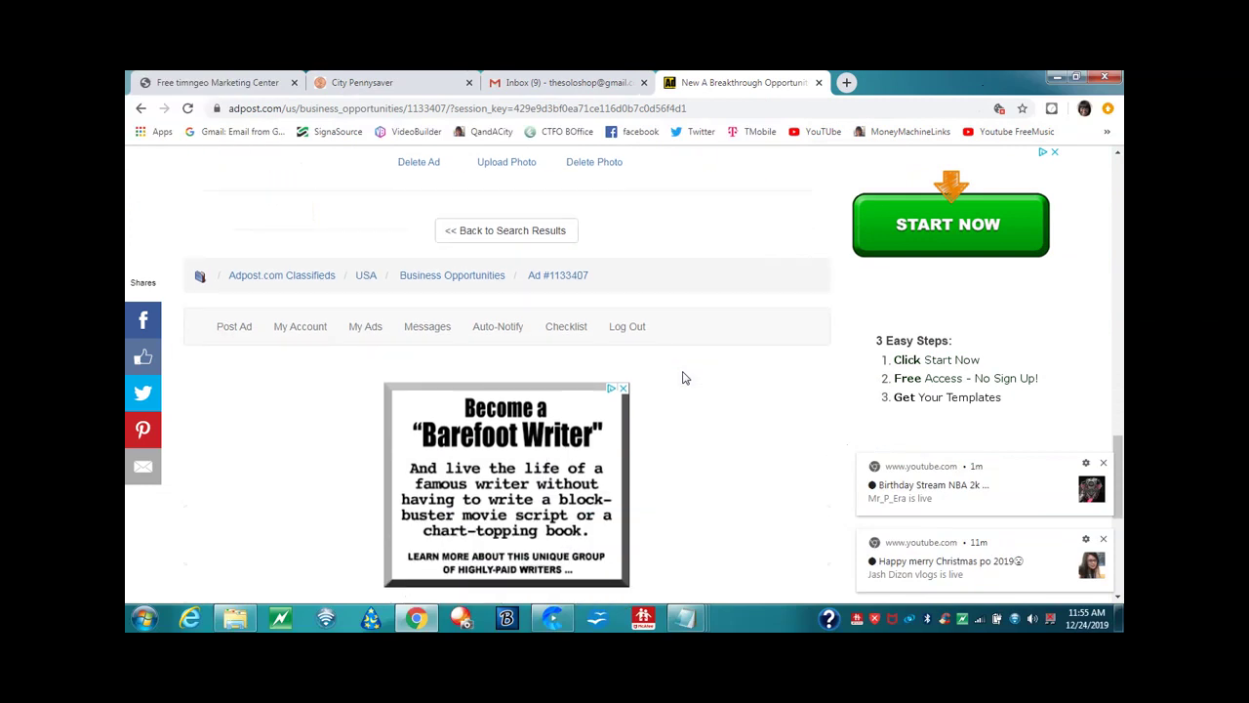
{"action": "scroll", "coordinate": [684, 378], "scroll_direction": "down", "scroll_amount": 2}
{"action": "scroll", "coordinate": [683, 390], "scroll_direction": "up", "scroll_amount": 4}
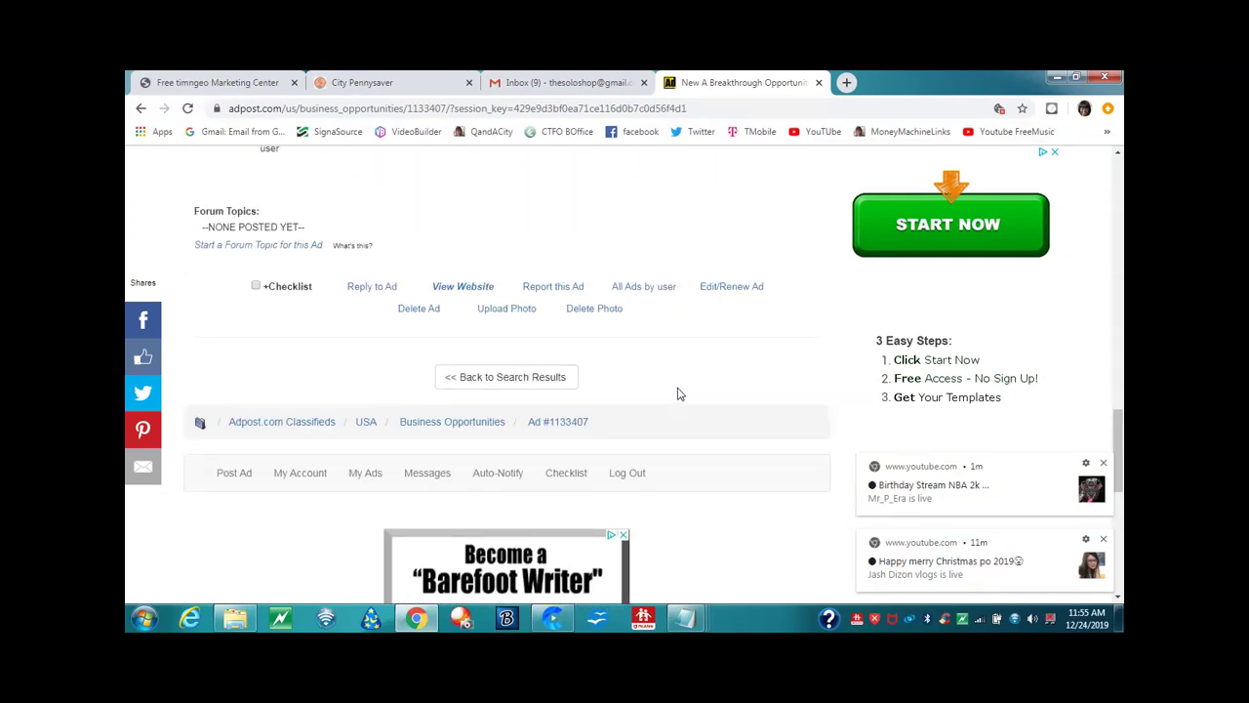
{"action": "scroll", "coordinate": [680, 394], "scroll_direction": "up", "scroll_amount": 3}
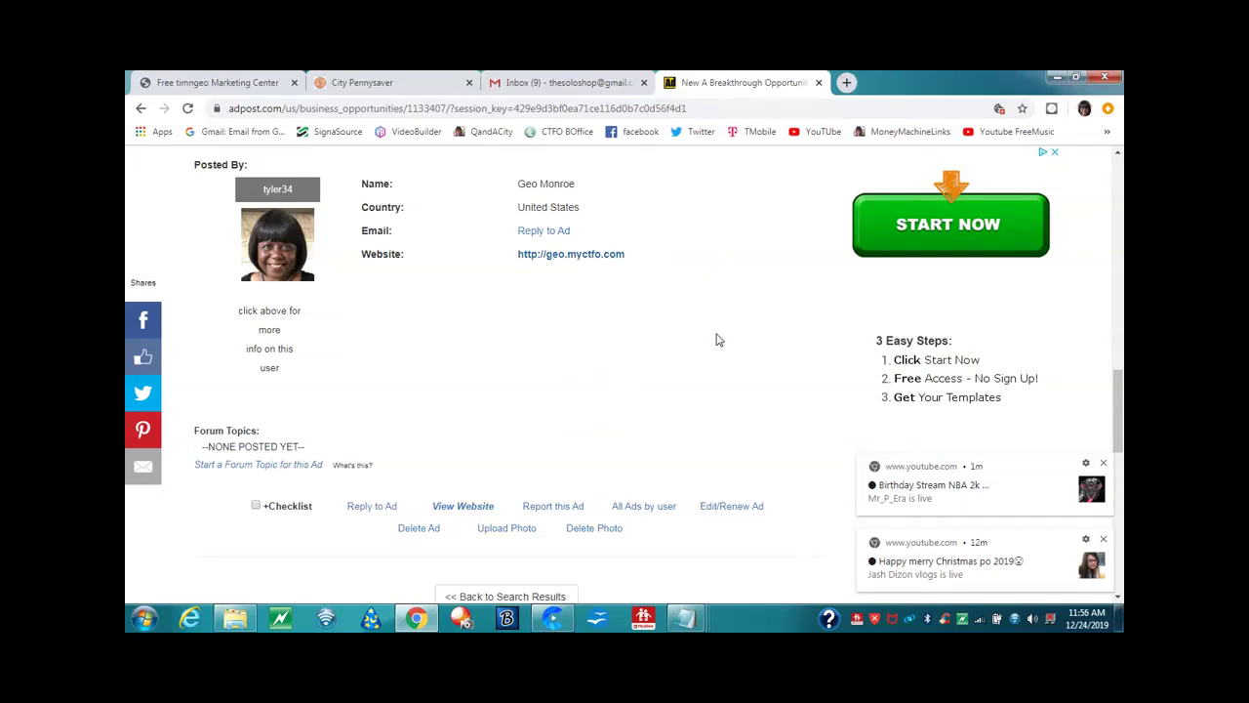
{"action": "scroll", "coordinate": [723, 338], "scroll_direction": "down", "scroll_amount": 2}
{"action": "scroll", "coordinate": [724, 337], "scroll_direction": "down", "scroll_amount": 3}
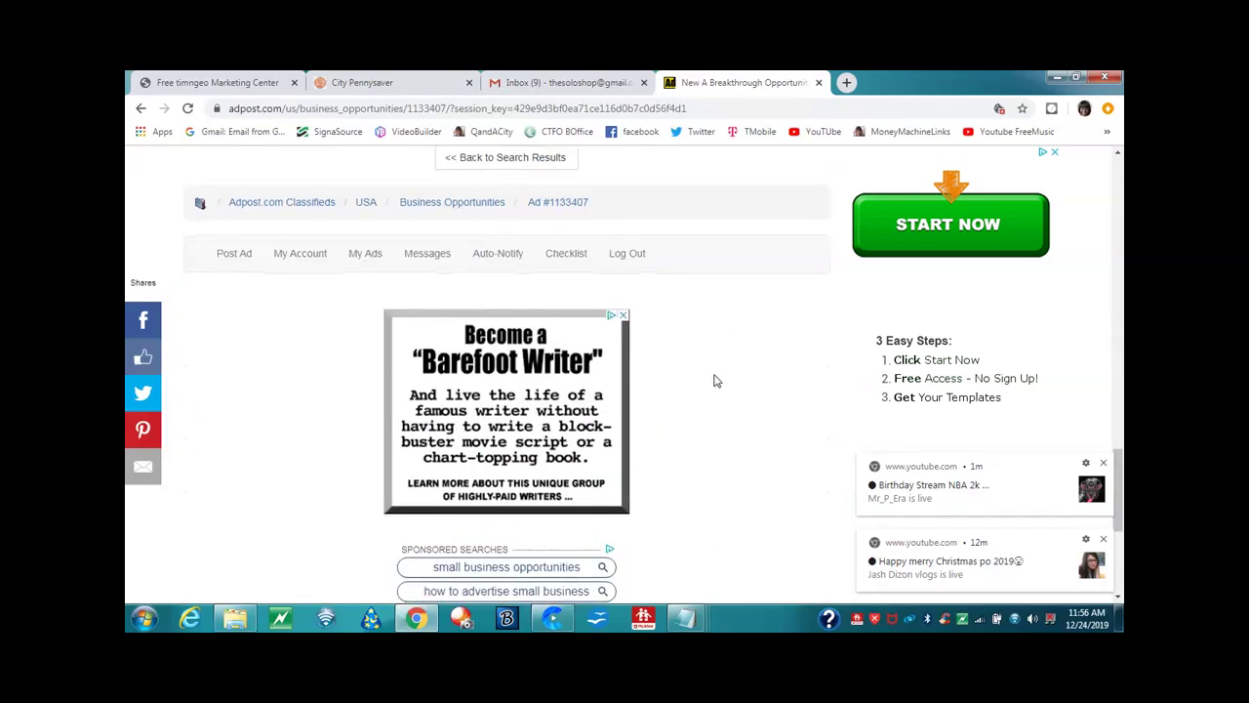
{"action": "scroll", "coordinate": [713, 384], "scroll_direction": "up", "scroll_amount": 7}
{"action": "scroll", "coordinate": [717, 368], "scroll_direction": "up", "scroll_amount": 6}
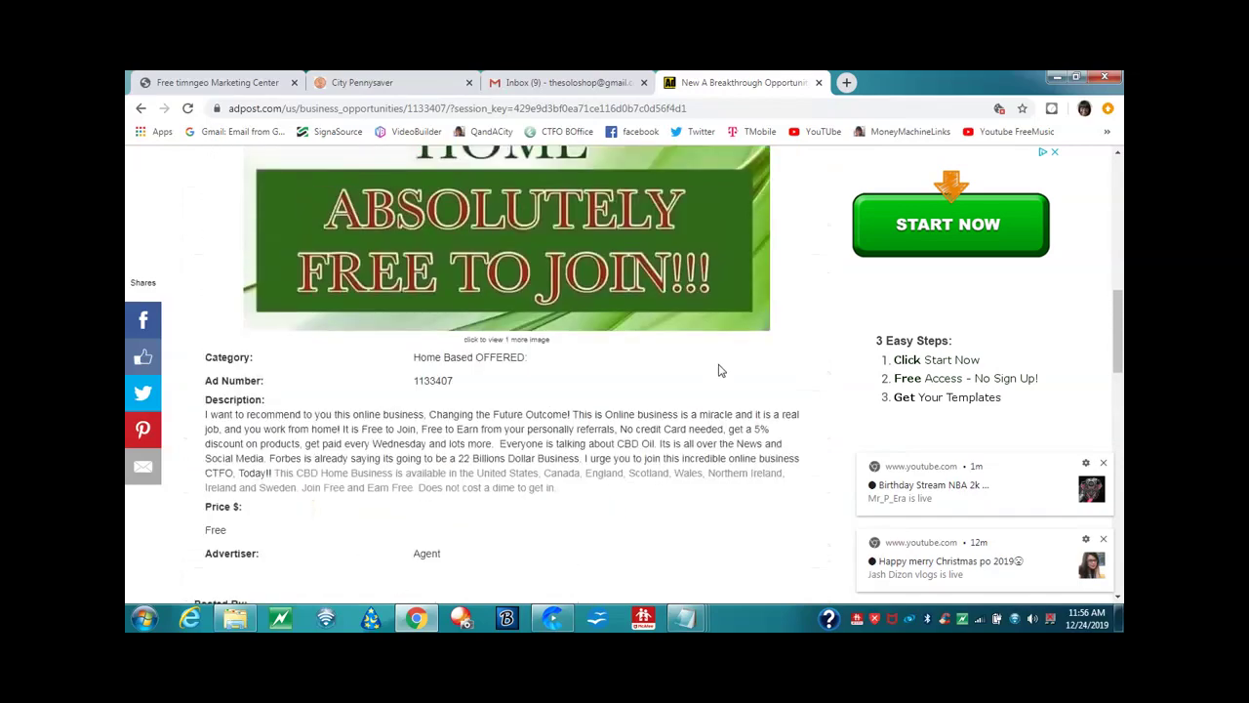
{"action": "scroll", "coordinate": [719, 370], "scroll_direction": "up", "scroll_amount": 2}
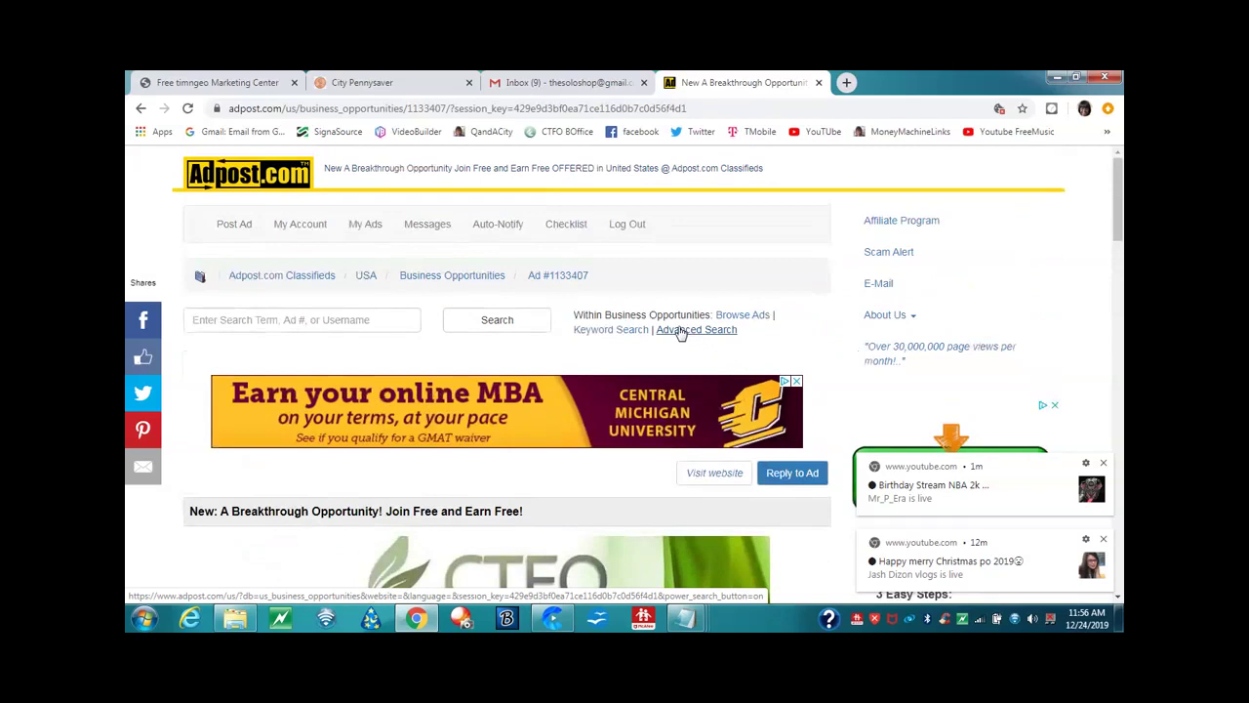
- Log out of the Adpost USA account and dismiss the two YouTube notifications
{"action": "left_click", "coordinate": [638, 223]}
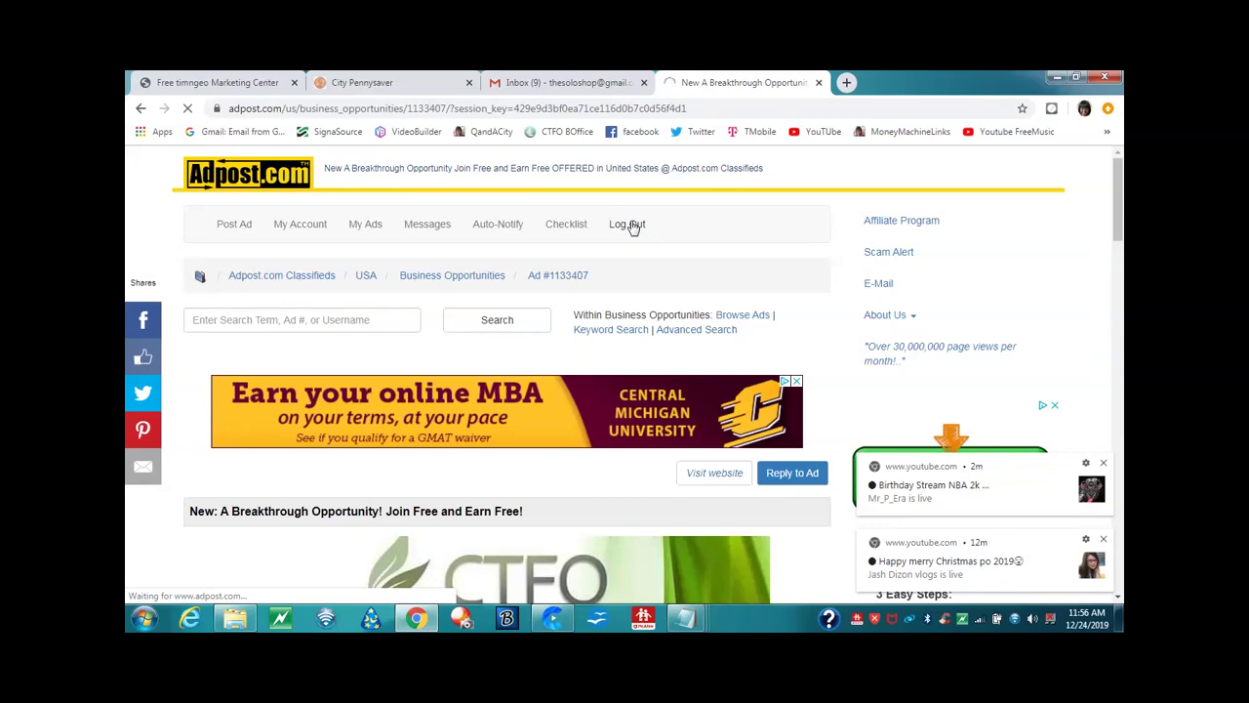
{"action": "left_click", "coordinate": [1103, 463]}
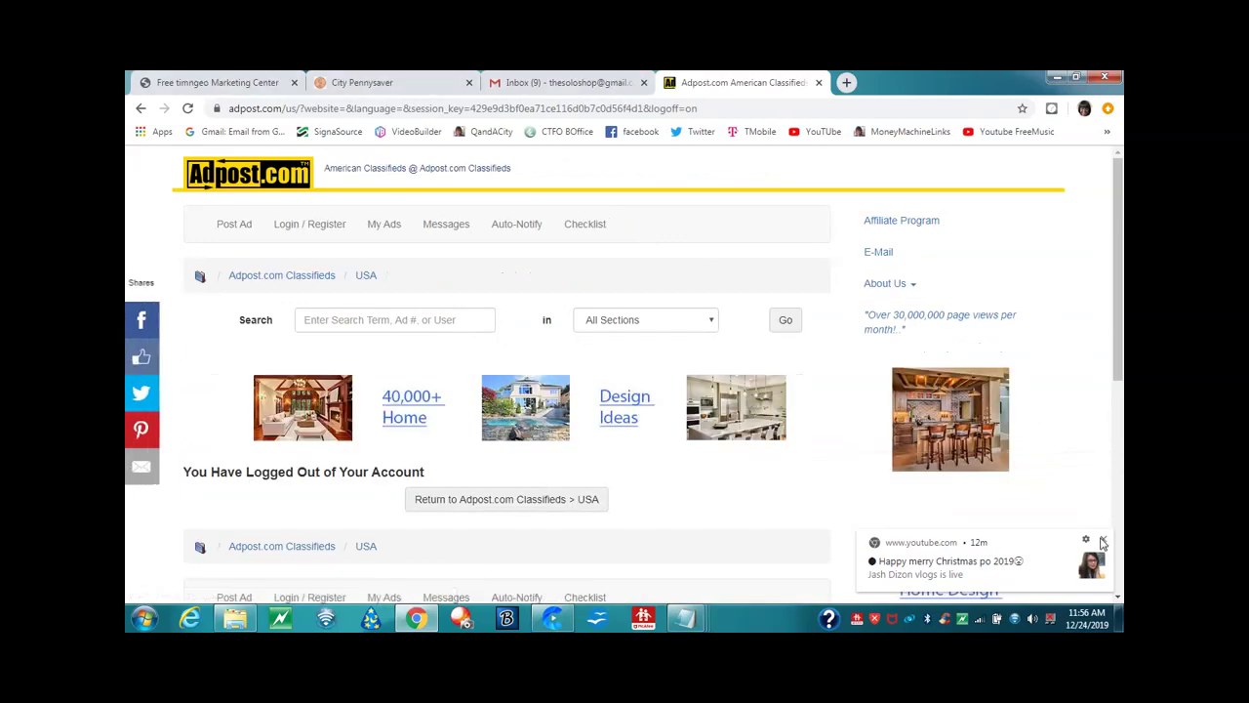
{"action": "left_click", "coordinate": [1103, 542]}
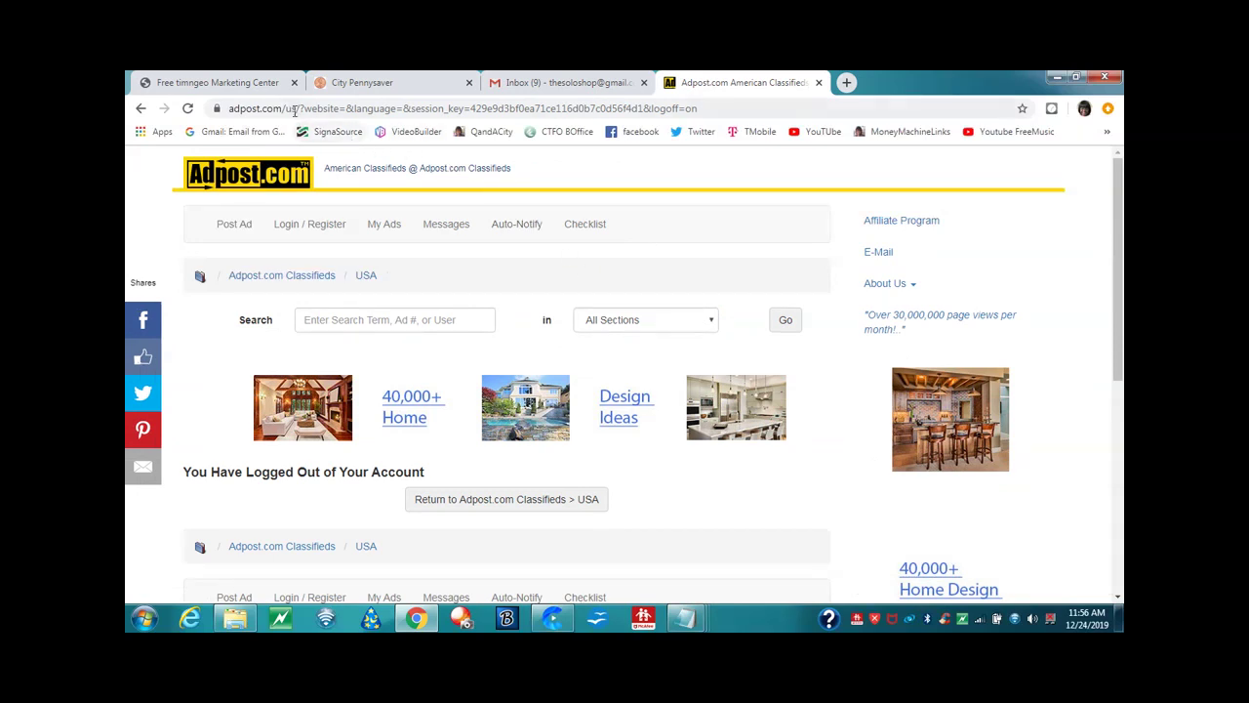
{"action": "left_click_drag", "start_coordinate": [281, 111], "coordinate": [816, 115]}
{"action": "key", "text": "BackSpace"}
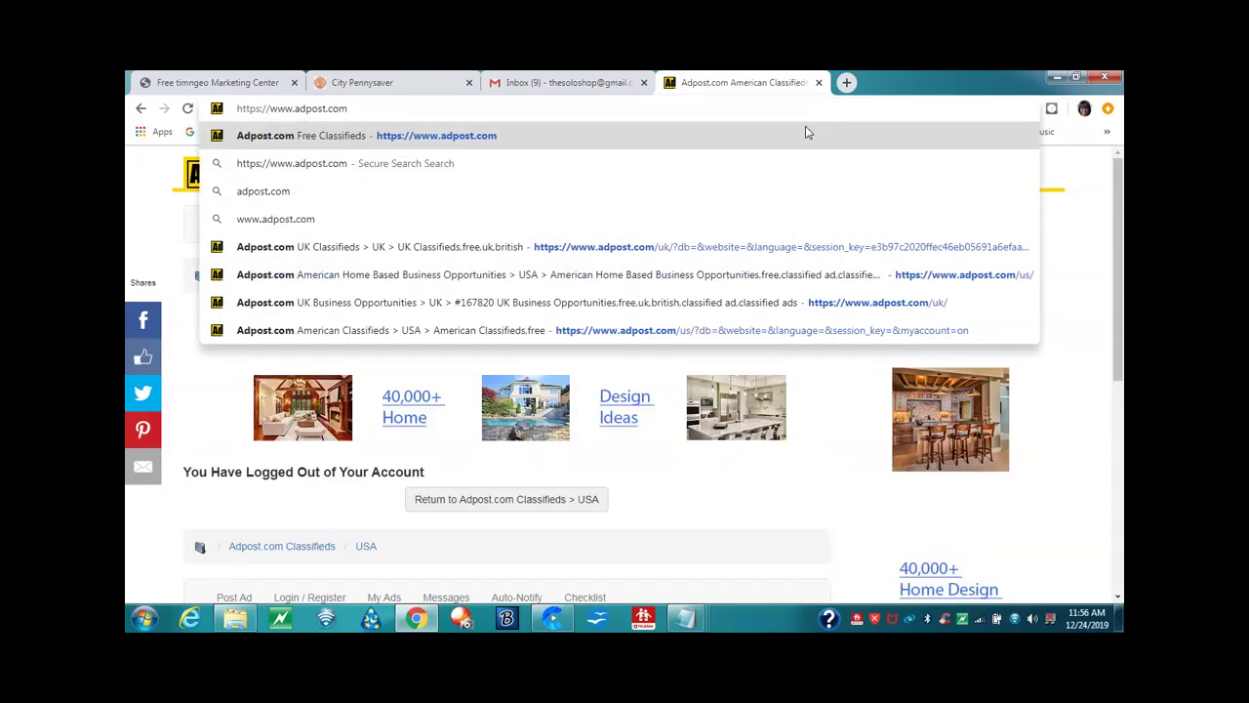
{"action": "left_click", "coordinate": [805, 132]}
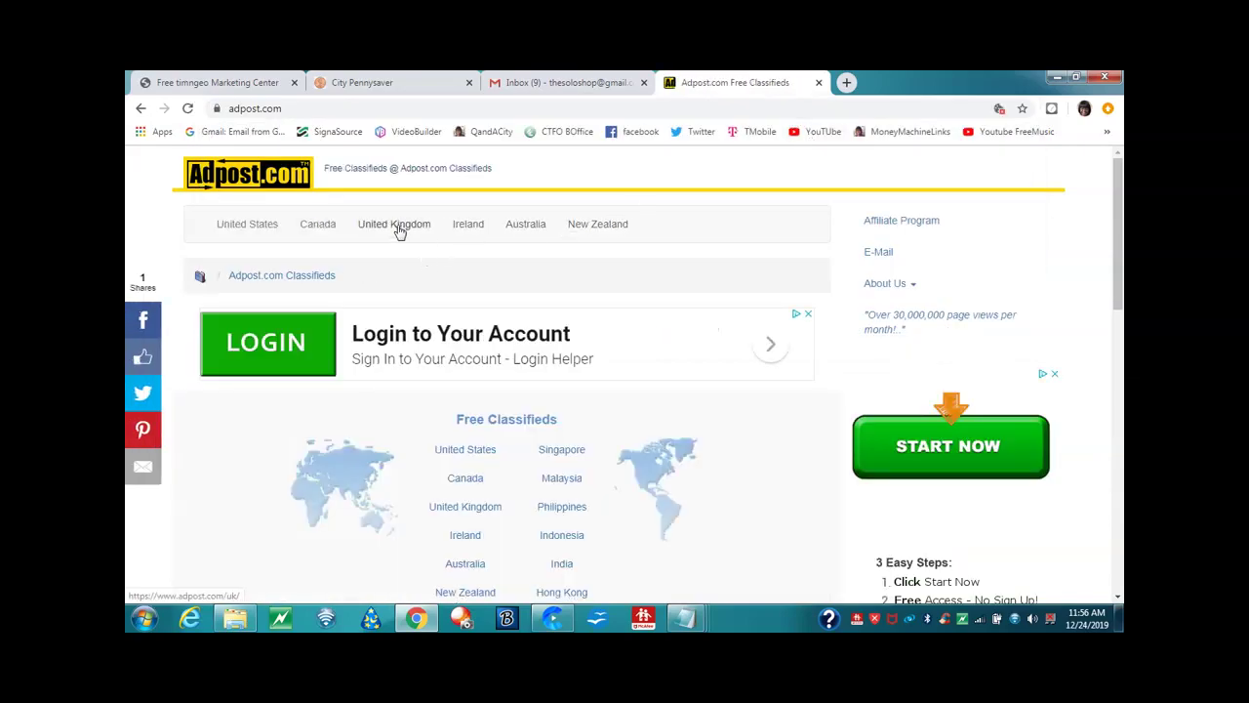
- Open the United Kingdom site and its Business Opportunities section under Business
{"action": "left_click", "coordinate": [396, 225]}
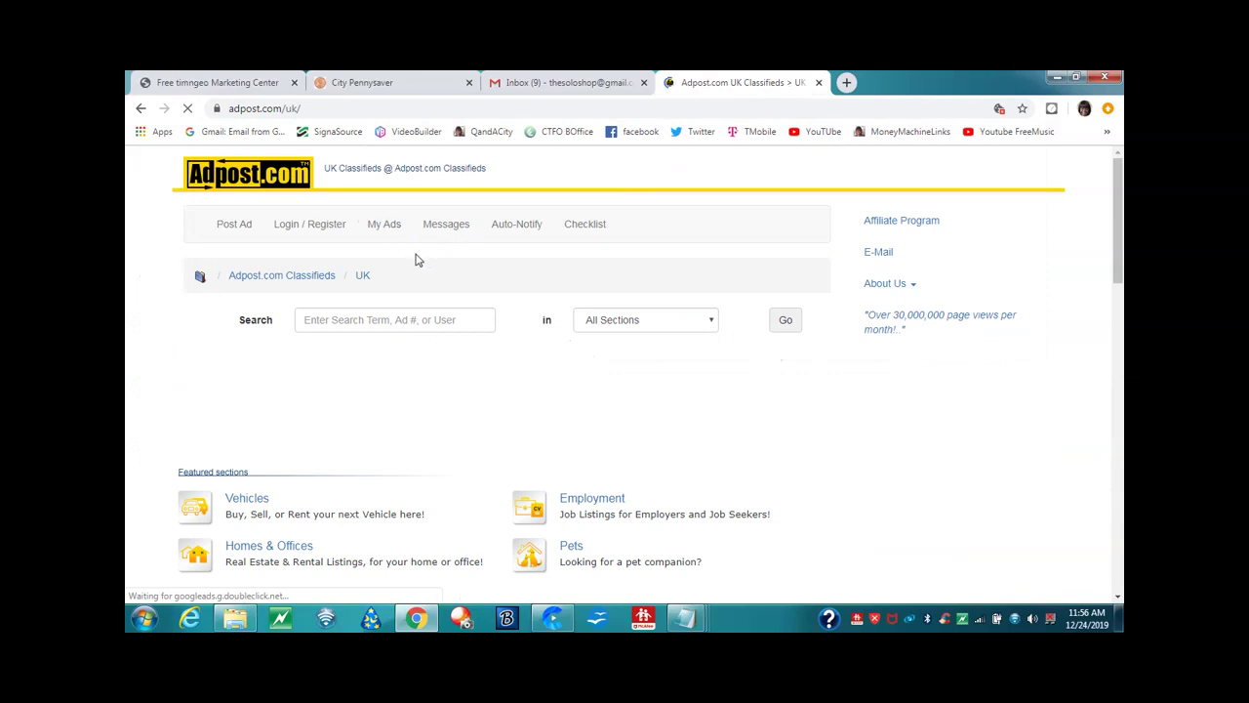
{"action": "scroll", "coordinate": [297, 216], "scroll_direction": "down", "scroll_amount": 1}
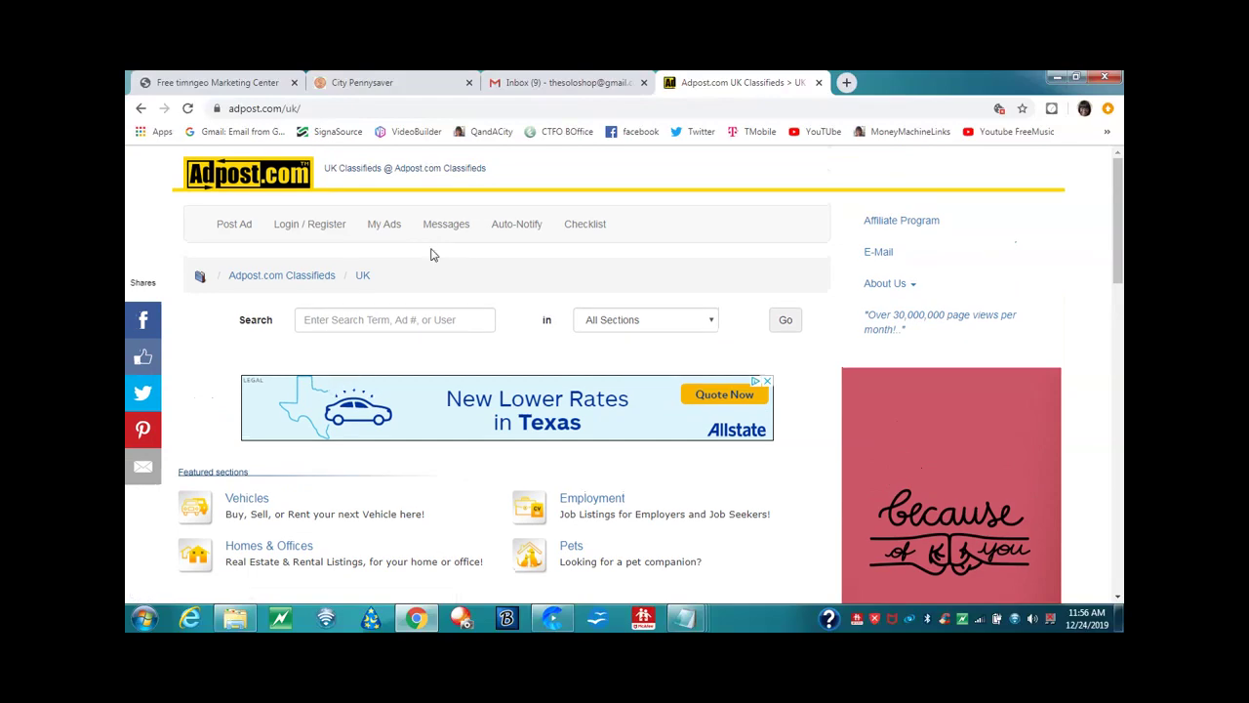
{"action": "scroll", "coordinate": [433, 255], "scroll_direction": "down", "scroll_amount": 2}
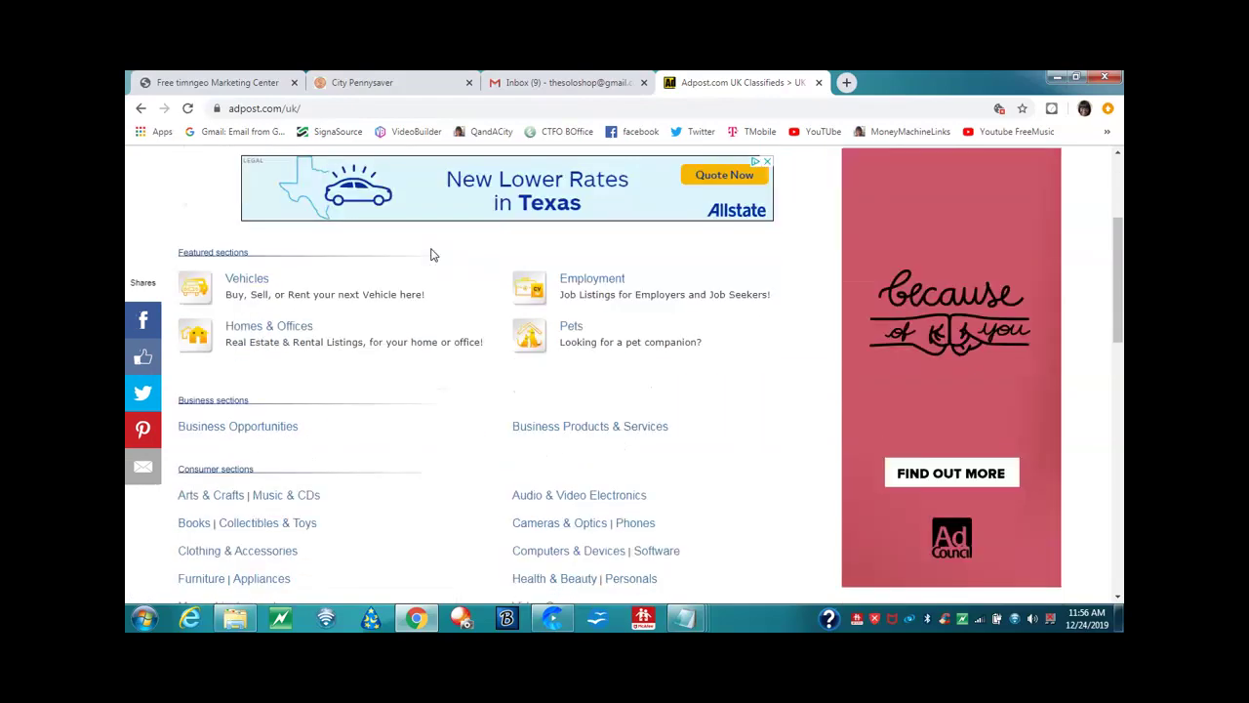
{"action": "scroll", "coordinate": [432, 255], "scroll_direction": "down", "scroll_amount": 2}
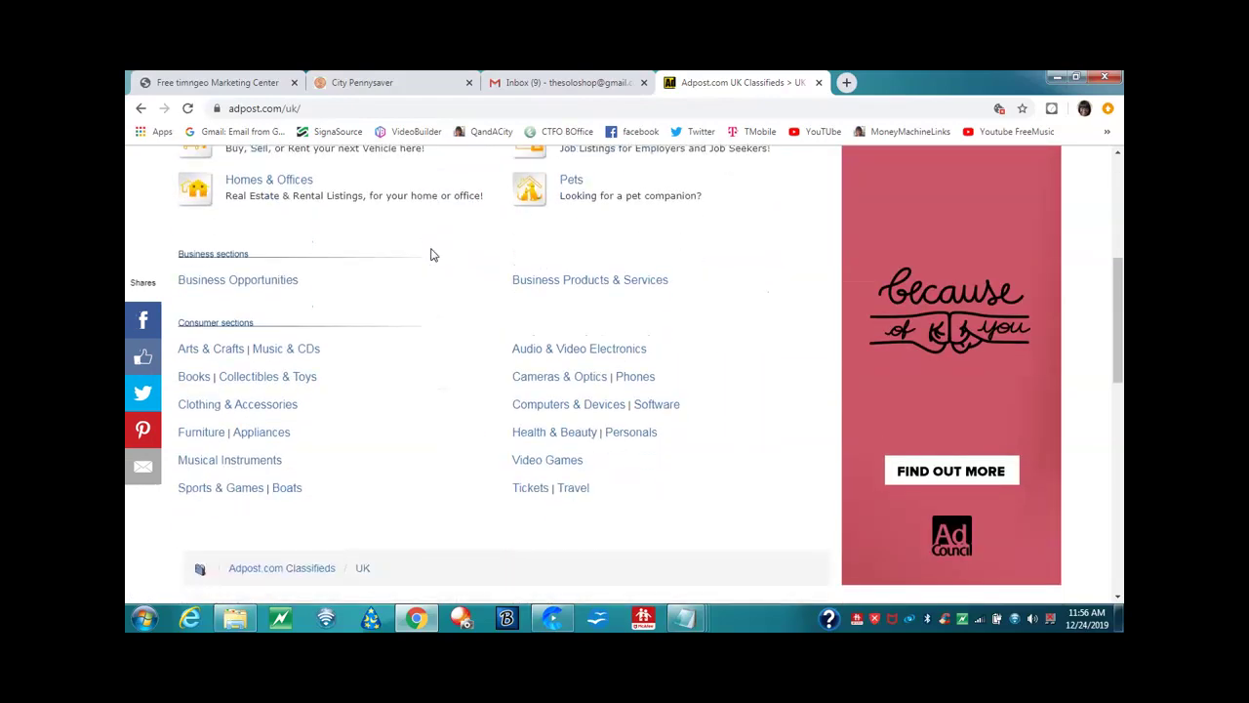
{"action": "left_click", "coordinate": [243, 289]}
{"action": "scroll", "coordinate": [298, 358], "scroll_direction": "down", "scroll_amount": 1}
{"action": "scroll", "coordinate": [298, 358], "scroll_direction": "down", "scroll_amount": 5}
{"action": "scroll", "coordinate": [310, 375], "scroll_direction": "up", "scroll_amount": 6}
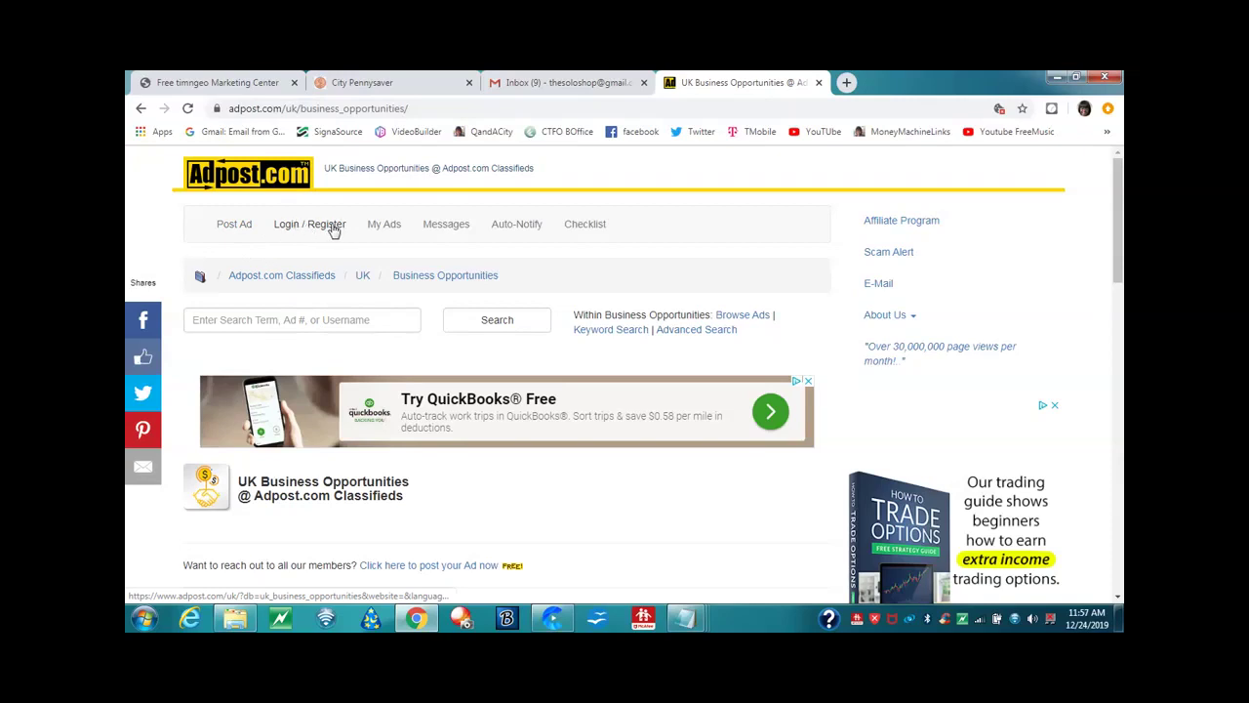
- Sign in to Adpost UK from the Login / Register page with the autofilled credentials
{"action": "left_click", "coordinate": [289, 227]}
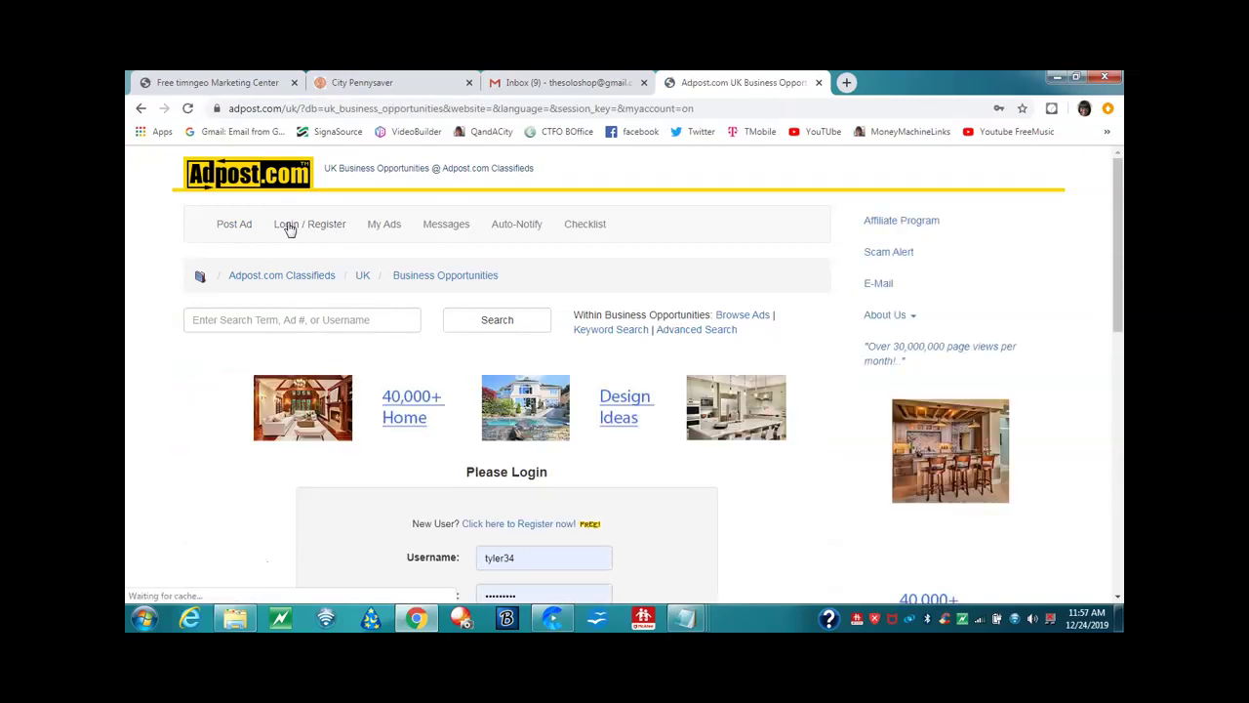
{"action": "scroll", "coordinate": [303, 316], "scroll_direction": "down", "scroll_amount": 2}
{"action": "scroll", "coordinate": [307, 315], "scroll_direction": "up", "scroll_amount": 2}
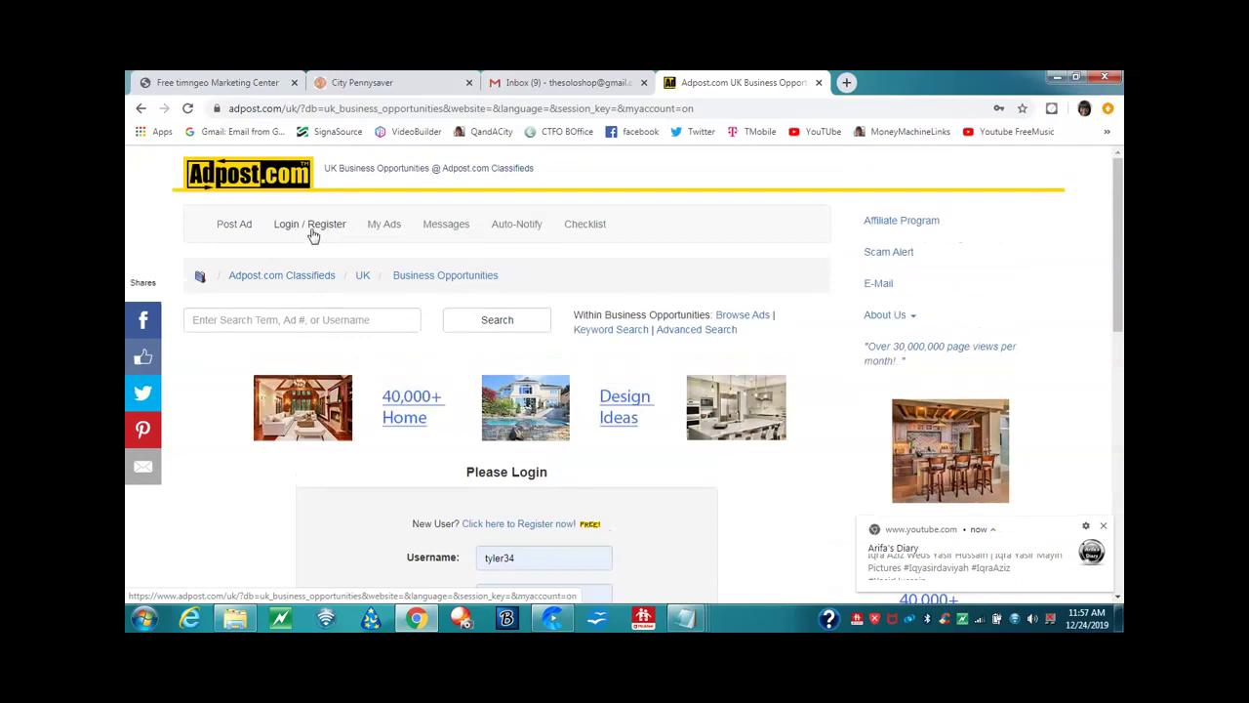
{"action": "scroll", "coordinate": [303, 414], "scroll_direction": "down", "scroll_amount": 3}
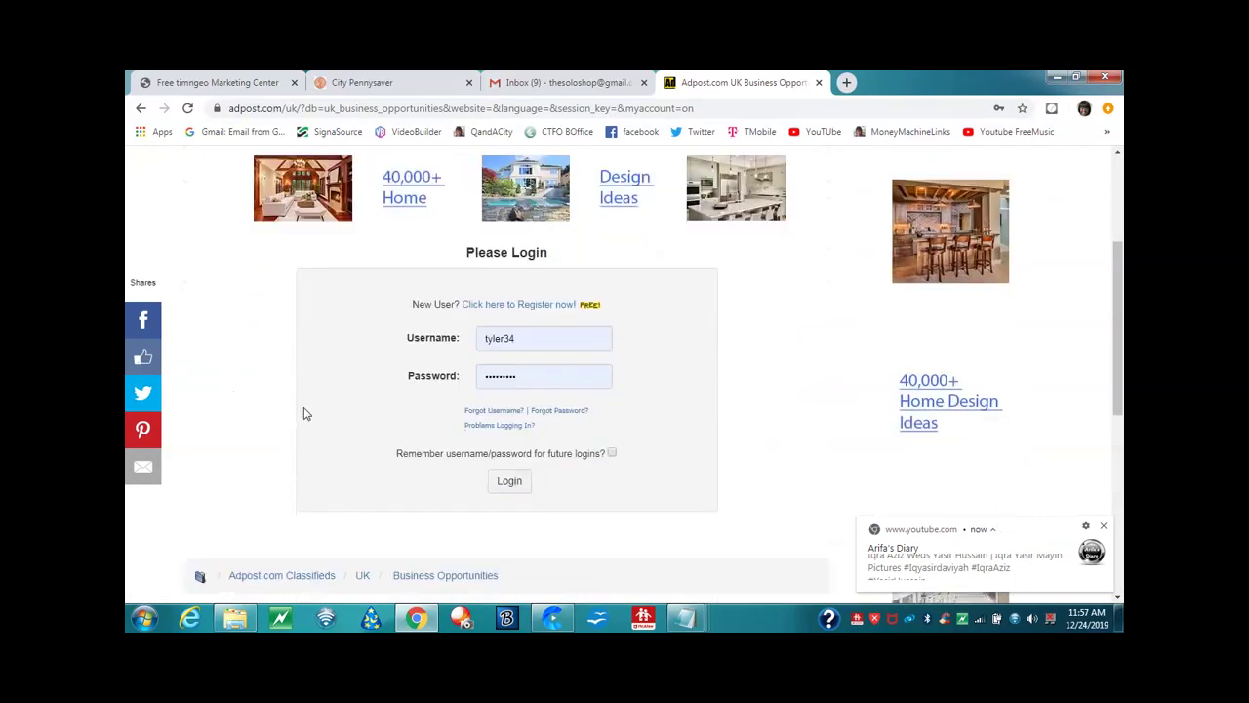
{"action": "left_click", "coordinate": [509, 481]}
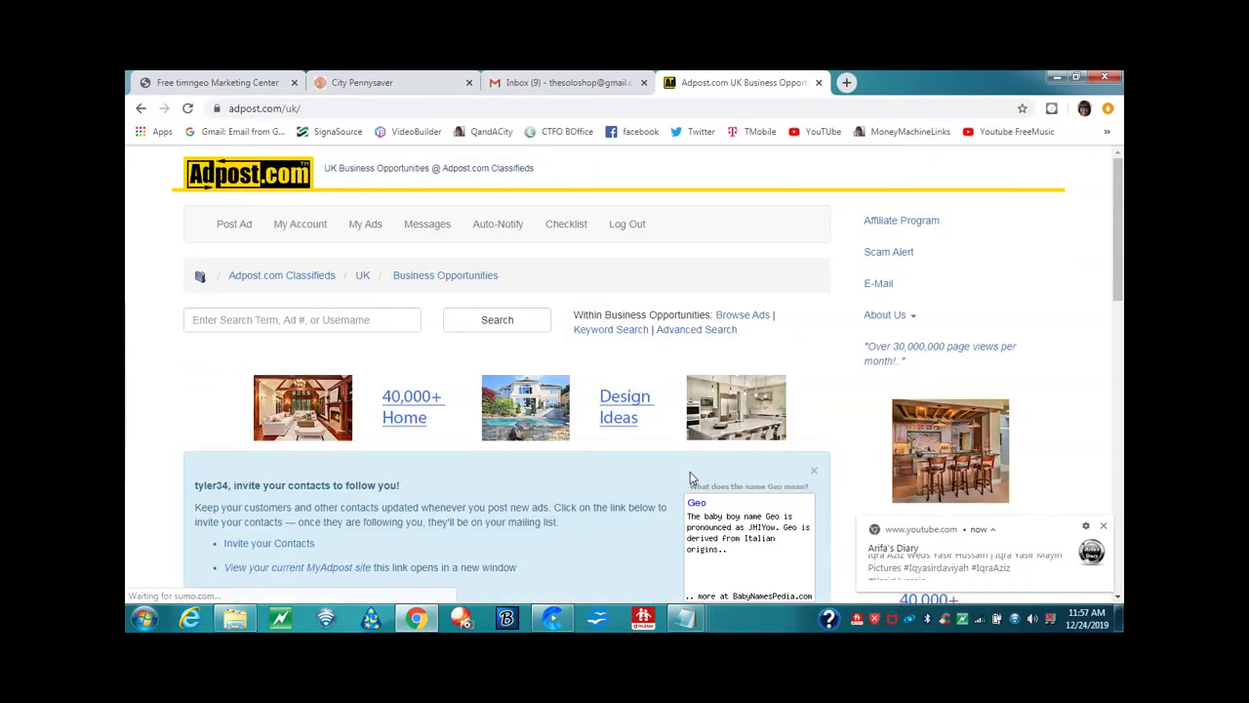